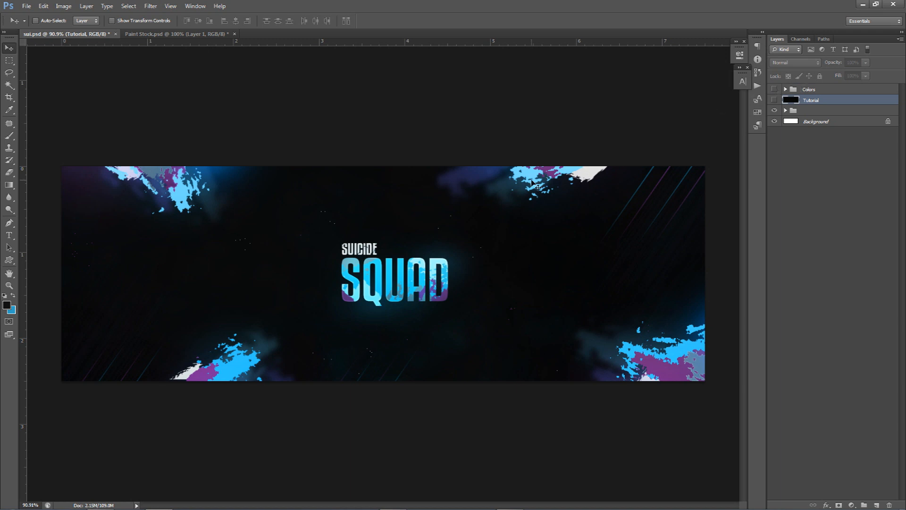
Step: Check the paint texture in the Paint Stock document and return to the sui.psd banner
{"action": "left_click", "coordinate": [157, 34]}
{"action": "mouse_move", "coordinate": [458, 234]}
{"action": "left_mouse_down"}
{"action": "mouse_move", "coordinate": [410, 220]}
{"action": "mouse_move", "coordinate": [400, 198]}
{"action": "mouse_move", "coordinate": [392, 213]}
{"action": "mouse_move", "coordinate": [395, 206]}
{"action": "mouse_move", "coordinate": [456, 238]}
{"action": "mouse_move", "coordinate": [502, 187]}
{"action": "mouse_move", "coordinate": [456, 197]}
{"action": "left_mouse_up"}
{"action": "left_click", "coordinate": [80, 34]}
Step: Add a new layer above the Tutorial layer and set the foreground color to white
{"action": "left_click", "coordinate": [877, 505]}
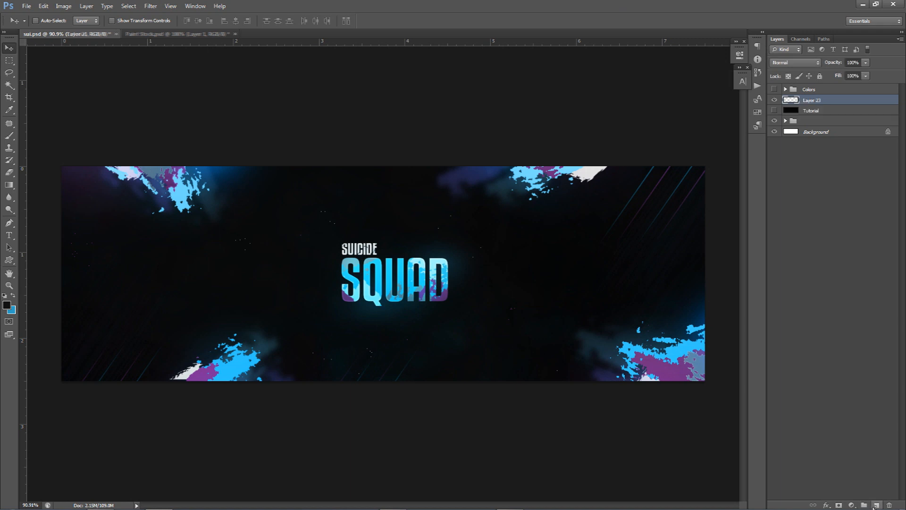
{"action": "key", "text": "i"}
{"action": "left_click_drag", "start_coordinate": [428, 283], "coordinate": [92, 293]}
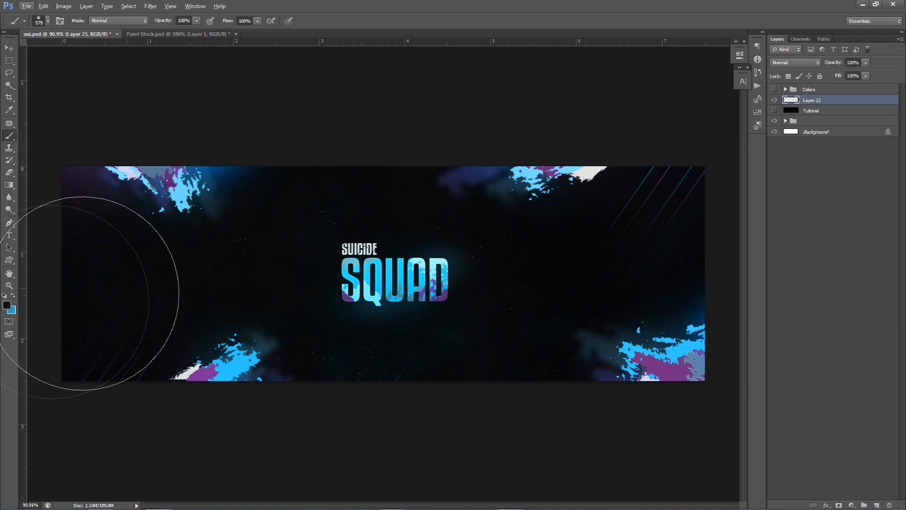
{"action": "left_click", "coordinate": [6, 306]}
{"action": "left_click_drag", "start_coordinate": [336, 218], "coordinate": [295, 210]}
{"action": "left_click", "coordinate": [513, 210]}
Step: Paint a soft white glow along the banner's upper center with a 763 px soft round brush at 0% hardness
{"action": "key", "text": "b"}
{"action": "left_click_drag", "start_coordinate": [391, 207], "coordinate": [451, 183]}
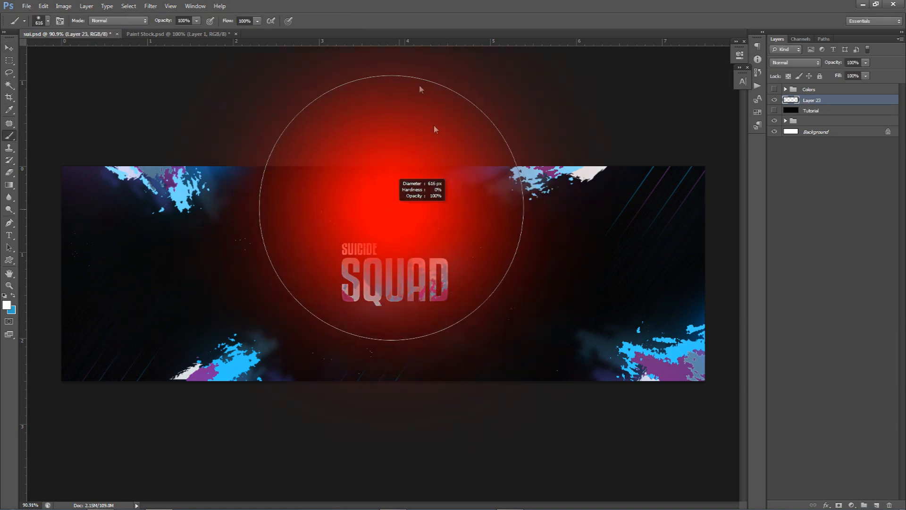
{"action": "mouse_move", "coordinate": [404, 91]}
{"action": "left_mouse_down"}
{"action": "mouse_move", "coordinate": [395, 152]}
{"action": "mouse_move", "coordinate": [375, 172]}
{"action": "mouse_move", "coordinate": [390, 90]}
{"action": "left_mouse_up"}
{"action": "left_click", "coordinate": [390, 86]}
{"action": "key", "text": "ctrl+z"}
{"action": "left_click", "coordinate": [403, 71]}
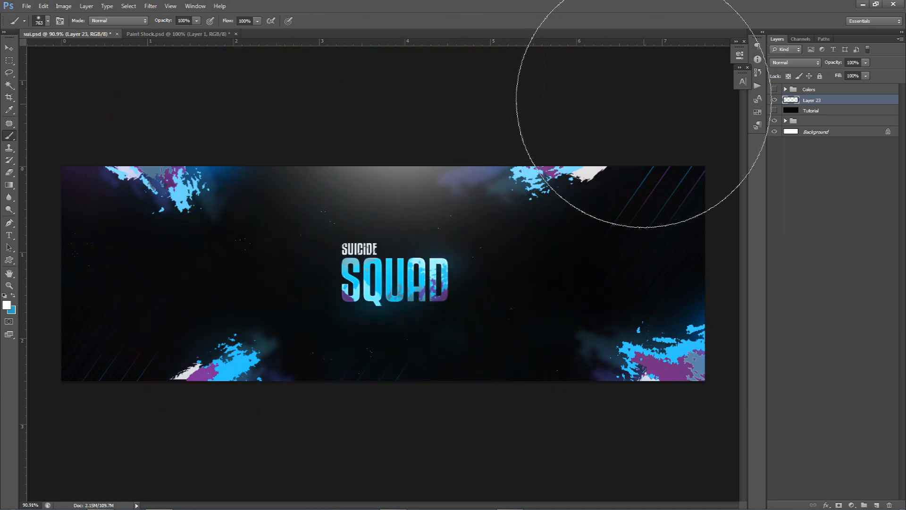
Step: Set the glow layer's opacity to 41% and compare the banner with and without it, leaving the layer hidden
{"action": "left_click", "coordinate": [866, 62]}
{"action": "left_click_drag", "start_coordinate": [842, 77], "coordinate": [839, 77]}
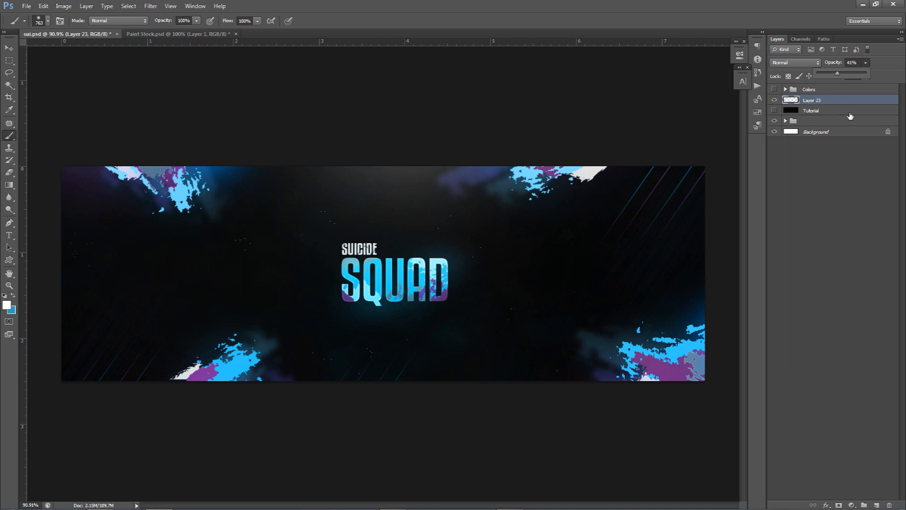
{"action": "left_click", "coordinate": [776, 101]}
{"action": "left_click", "coordinate": [776, 101]}
{"action": "left_click", "coordinate": [775, 101]}
{"action": "left_click", "coordinate": [775, 100]}
{"action": "left_click", "coordinate": [775, 100]}
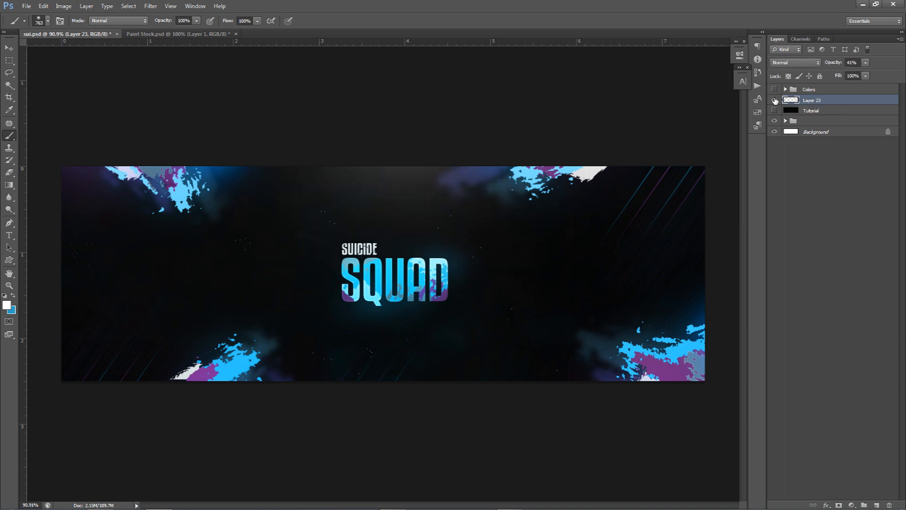
{"action": "left_click", "coordinate": [775, 100]}
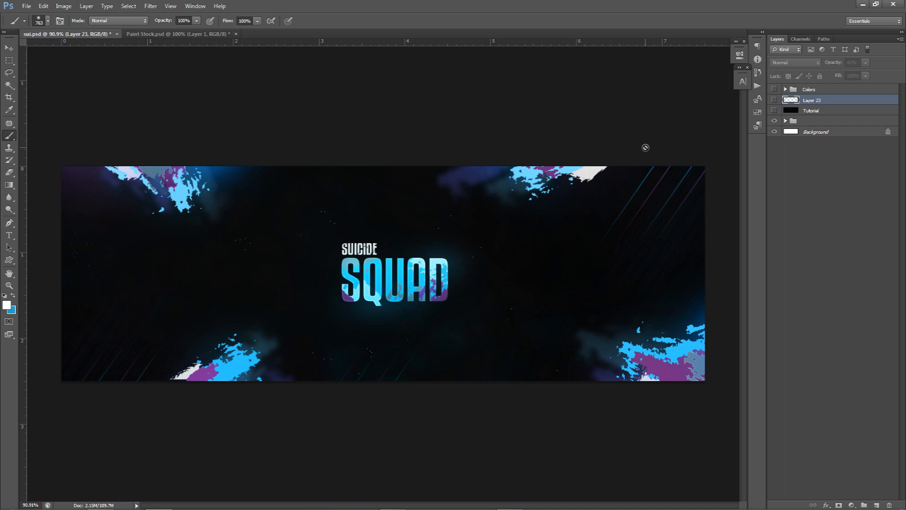
Step: Examine the Paint Stock texture and the brush presets available in the banner document, ending on the first soft round brush
{"action": "left_click", "coordinate": [176, 34]}
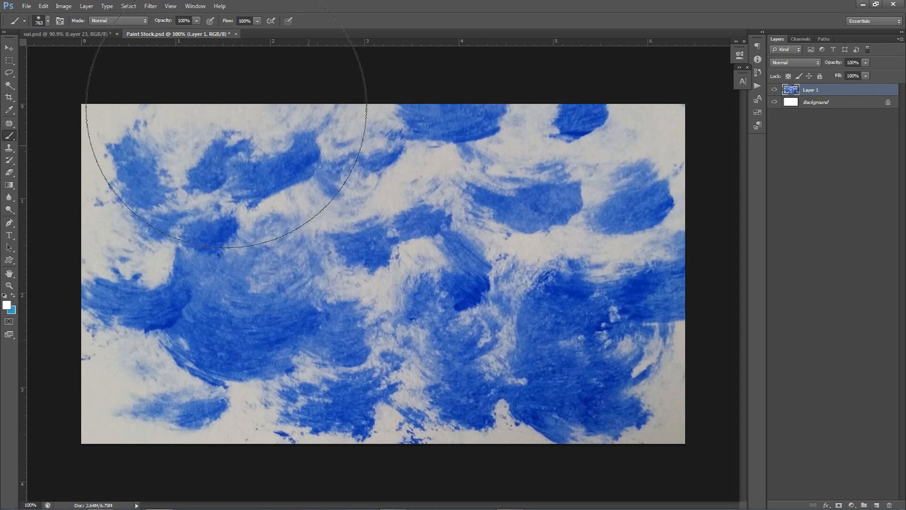
{"action": "left_click", "coordinate": [66, 33]}
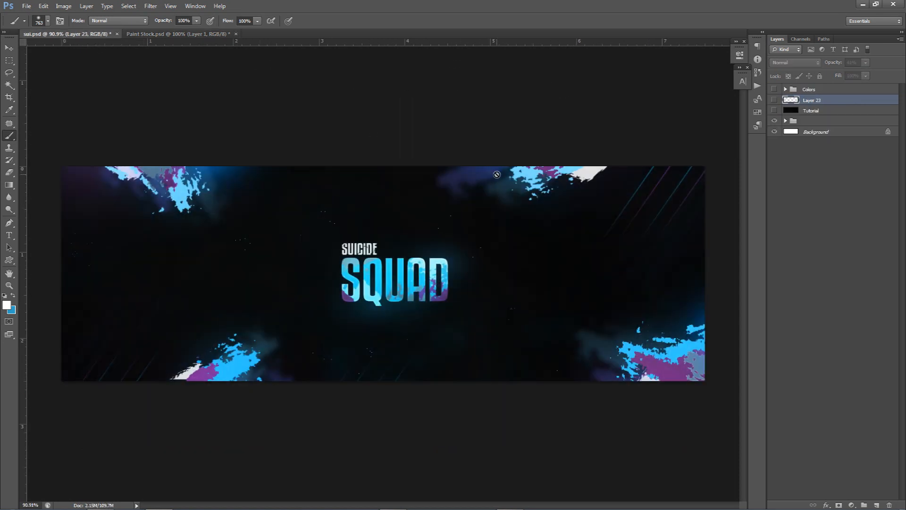
{"action": "right_click", "coordinate": [466, 220]}
{"action": "left_click_drag", "start_coordinate": [782, 304], "coordinate": [780, 328]}
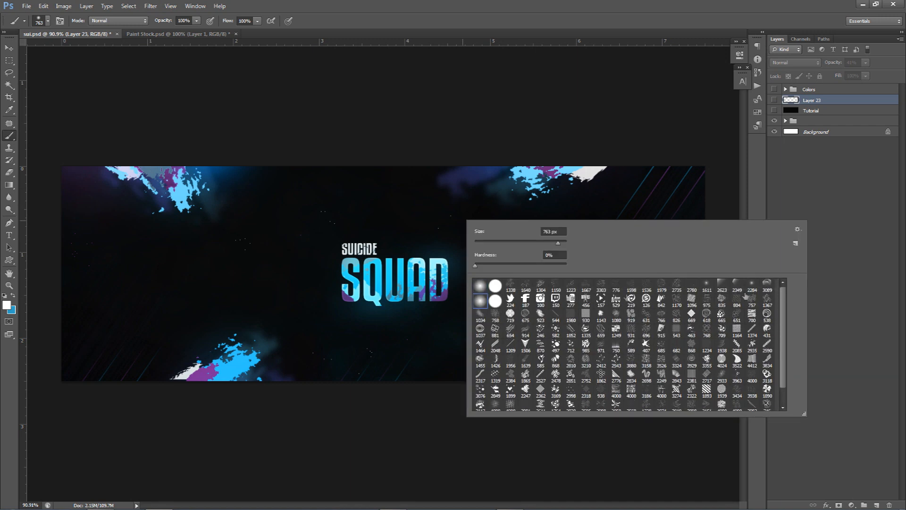
{"action": "left_click", "coordinate": [767, 285]}
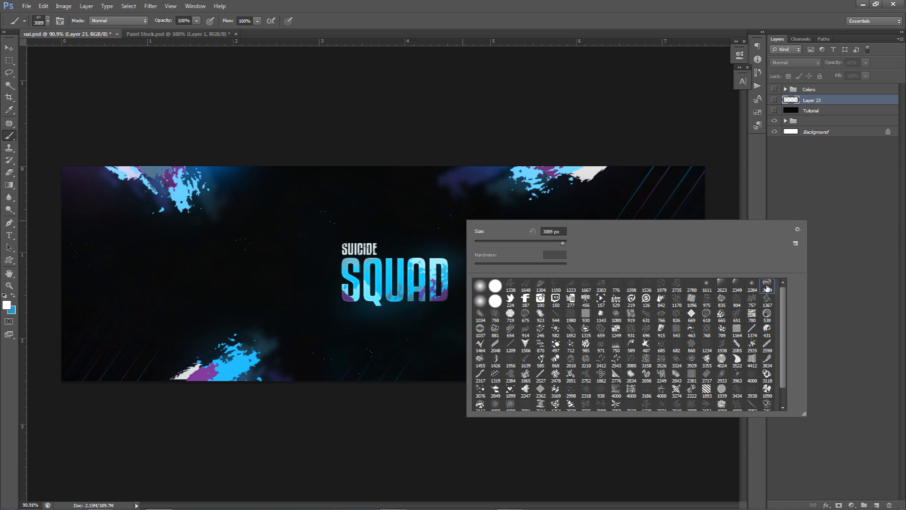
{"action": "left_click", "coordinate": [481, 285]}
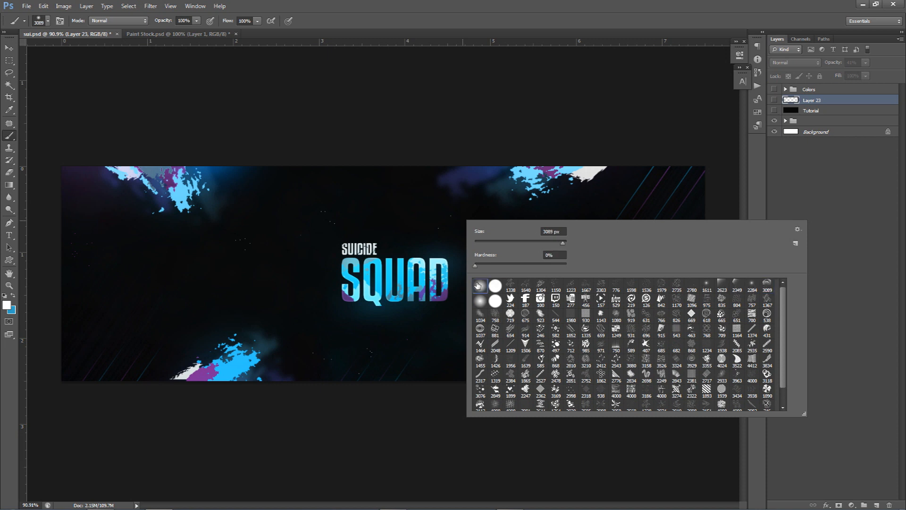
{"action": "left_click", "coordinate": [768, 287]}
{"action": "left_click", "coordinate": [481, 302]}
{"action": "scroll", "coordinate": [553, 327], "scroll_direction": "down", "scroll_amount": 1}
{"action": "scroll", "coordinate": [552, 326], "scroll_direction": "down", "scroll_amount": 2}
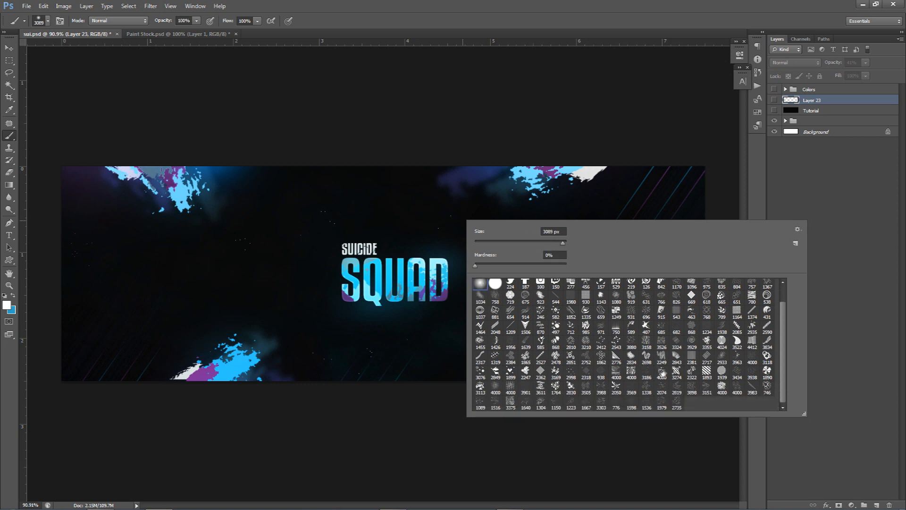
{"action": "left_click", "coordinate": [677, 406]}
{"action": "left_click_drag", "start_coordinate": [783, 388], "coordinate": [780, 305]}
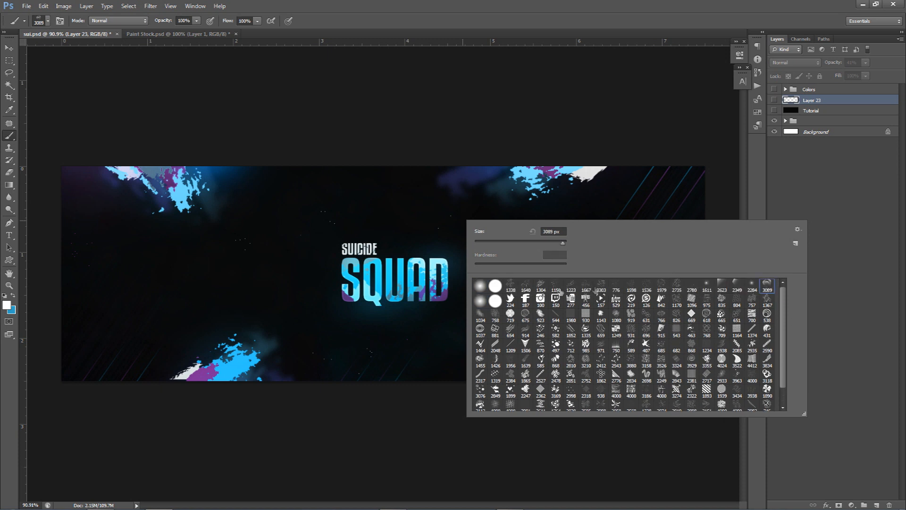
{"action": "left_click", "coordinate": [481, 285]}
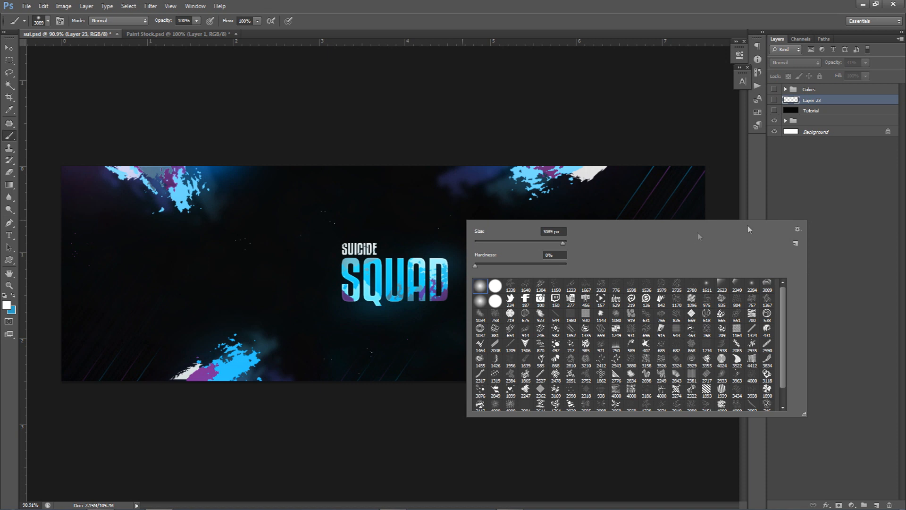
Step: Delete the hidden glow layer above the Tutorial layer
{"action": "left_click", "coordinate": [811, 100]}
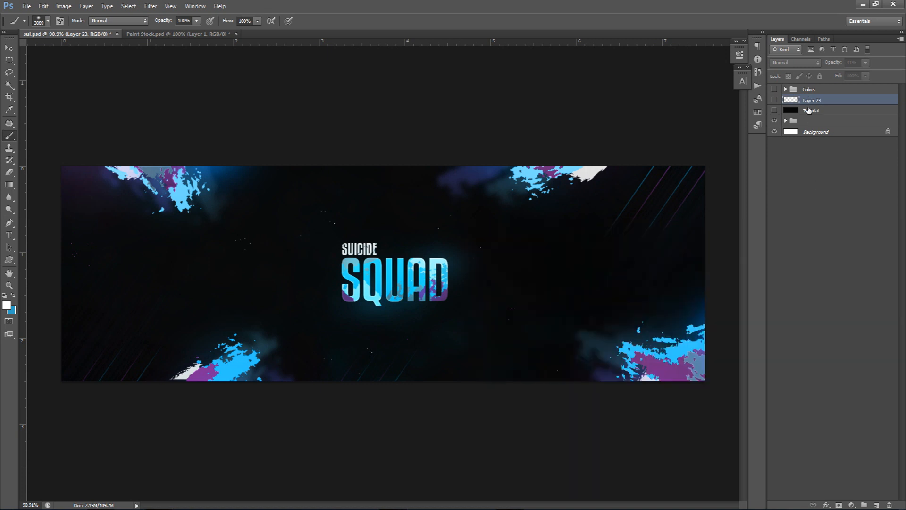
{"action": "left_click", "coordinate": [775, 100]}
{"action": "key", "text": "Delete"}
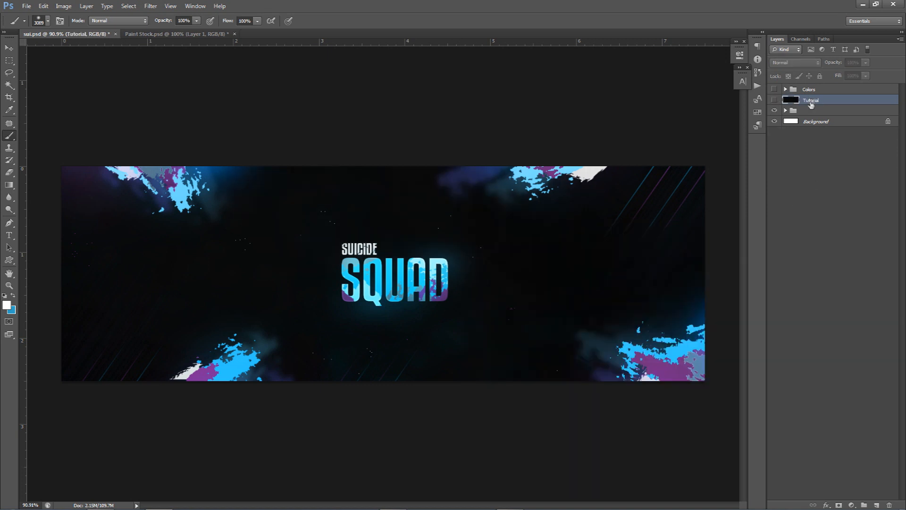
Step: Show the black Tutorial layer and the Colors group, and hide the finished artwork group beneath them
{"action": "left_click", "coordinate": [774, 101]}
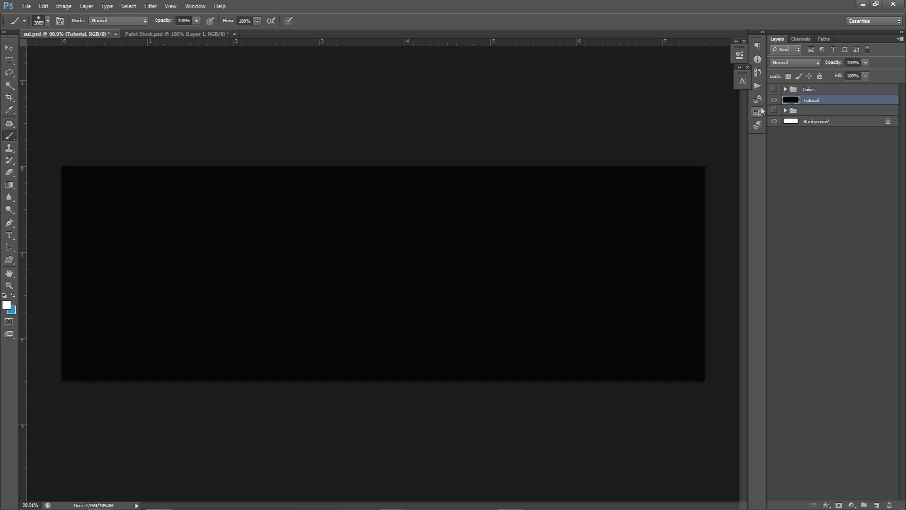
{"action": "left_click", "coordinate": [775, 89]}
{"action": "key", "text": "v"}
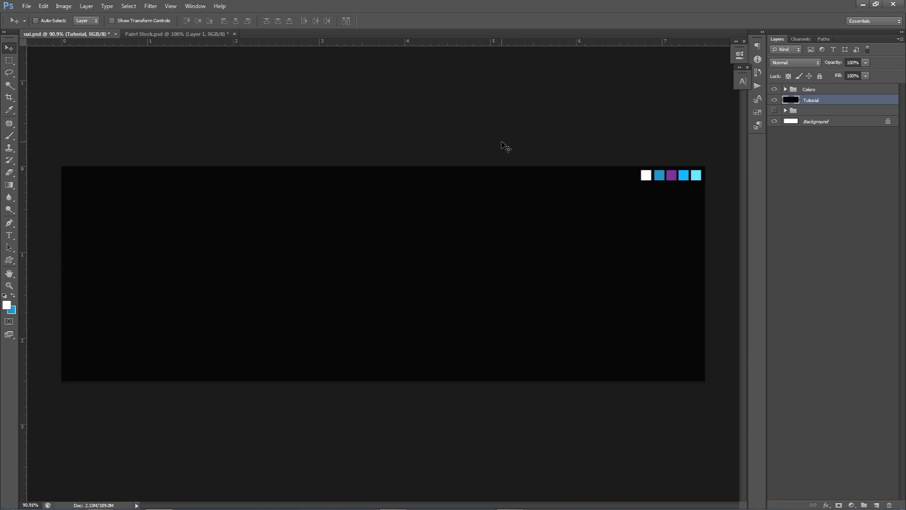
Step: Set the foreground color to near-black 070707, sampled from the Tutorial layer
{"action": "left_click", "coordinate": [6, 305]}
{"action": "left_click", "coordinate": [219, 237]}
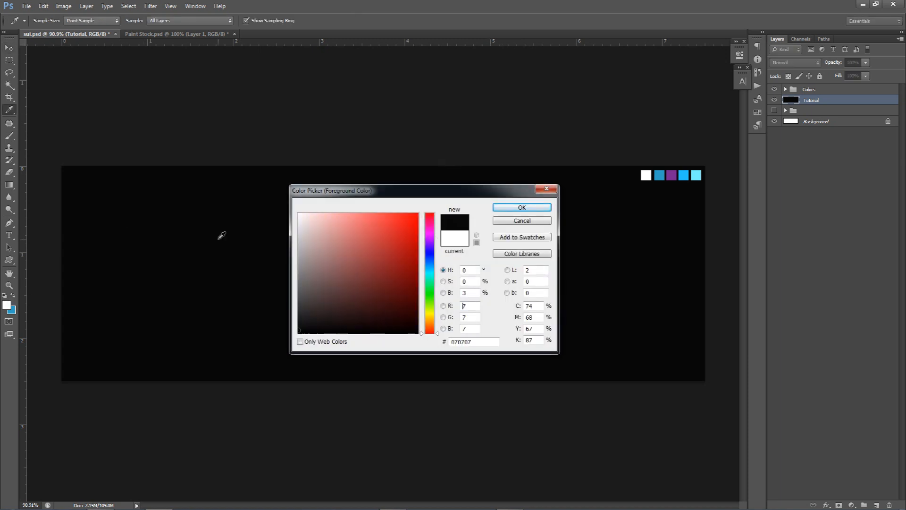
{"action": "left_click", "coordinate": [478, 342]}
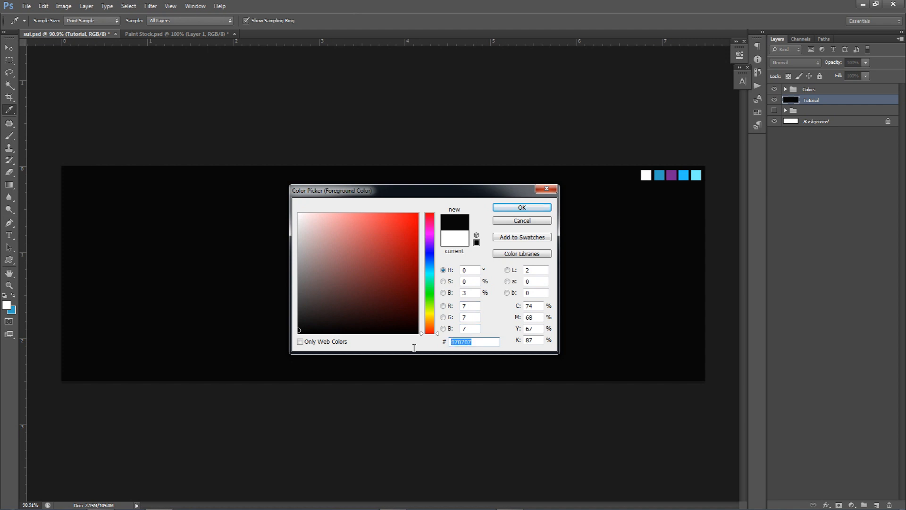
{"action": "left_click", "coordinate": [521, 208]}
{"action": "key", "text": "v"}
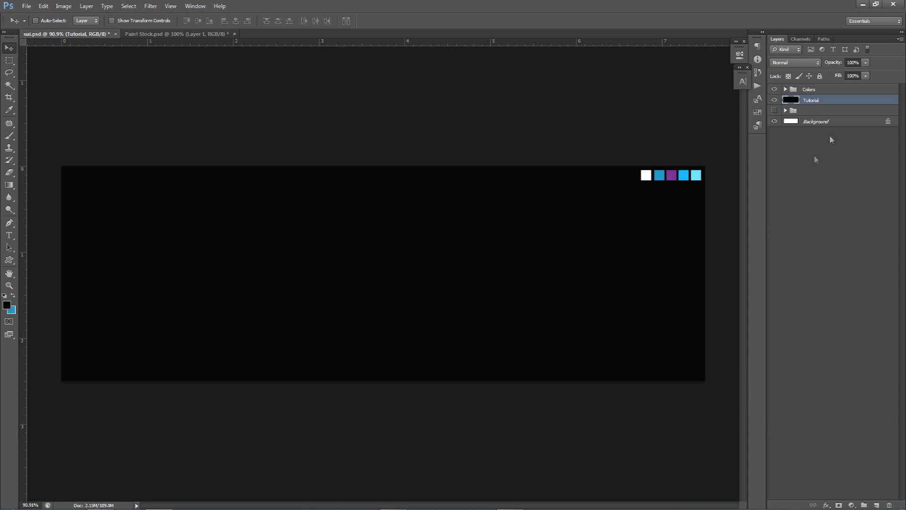
Step: Add a new layer above Tutorial and set the foreground color to 30a0c5, sampled from the darker blue swatch
{"action": "left_click", "coordinate": [877, 505], "text": "alt"}
{"action": "left_click", "coordinate": [533, 161]}
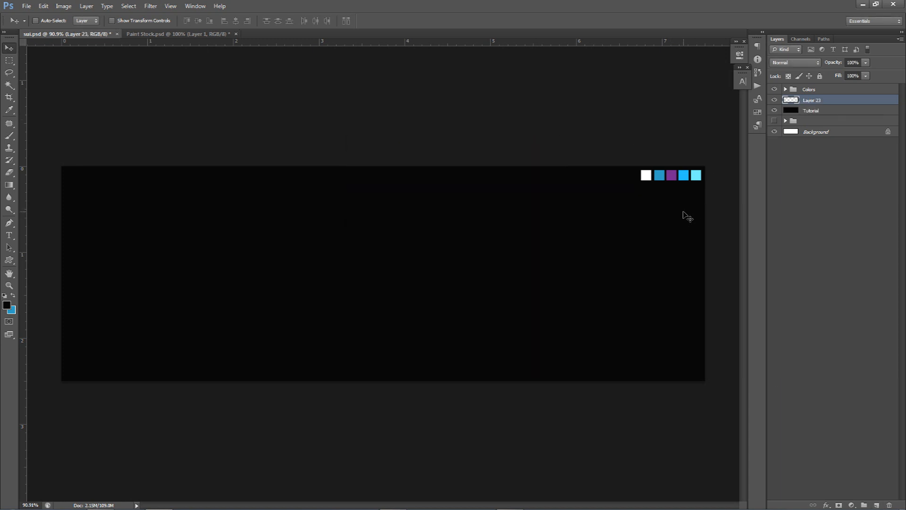
{"action": "left_click", "coordinate": [7, 306]}
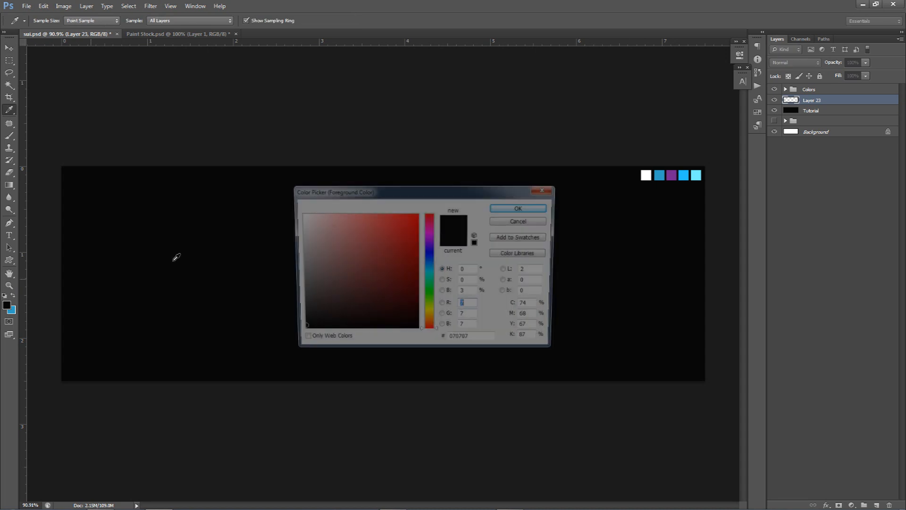
{"action": "left_click", "coordinate": [659, 175]}
{"action": "left_click_drag", "start_coordinate": [468, 196], "coordinate": [474, 180]}
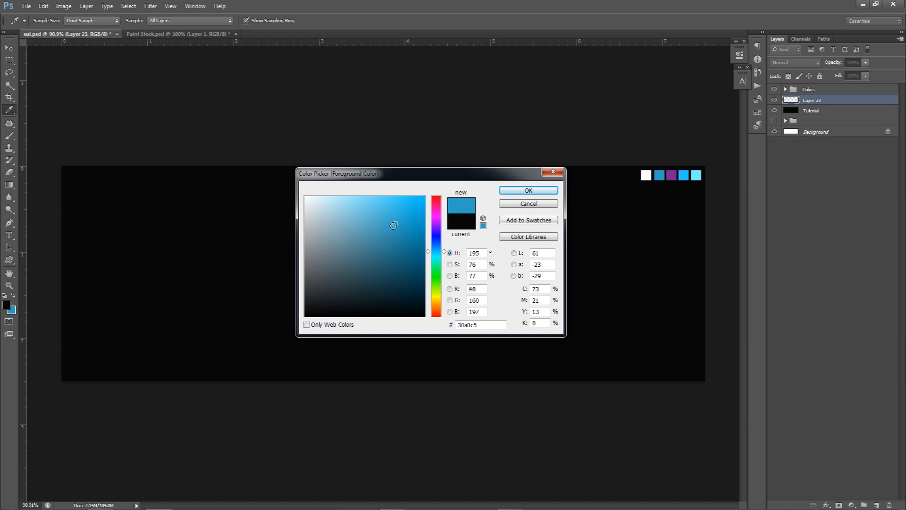
{"action": "left_click", "coordinate": [522, 189]}
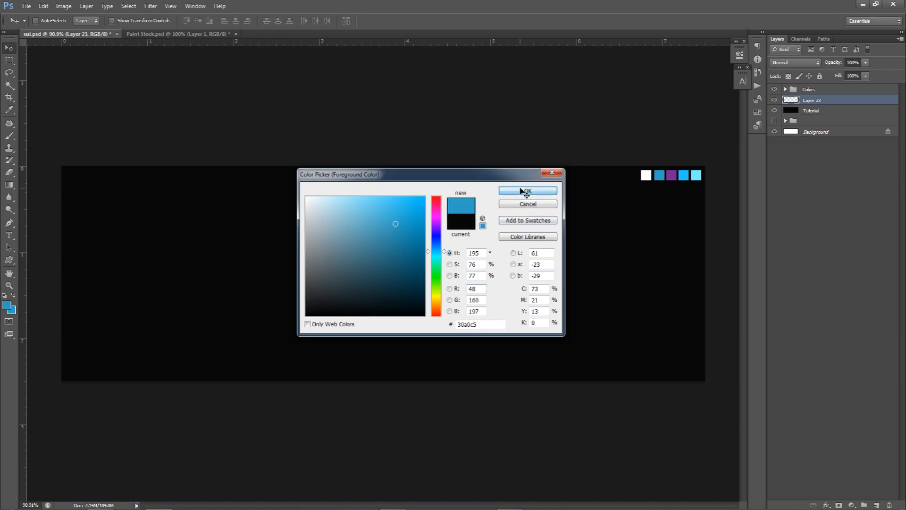
Step: Set the background color to dark gray 141414
{"action": "left_click", "coordinate": [14, 313]}
{"action": "left_click_drag", "start_coordinate": [336, 261], "coordinate": [283, 306]}
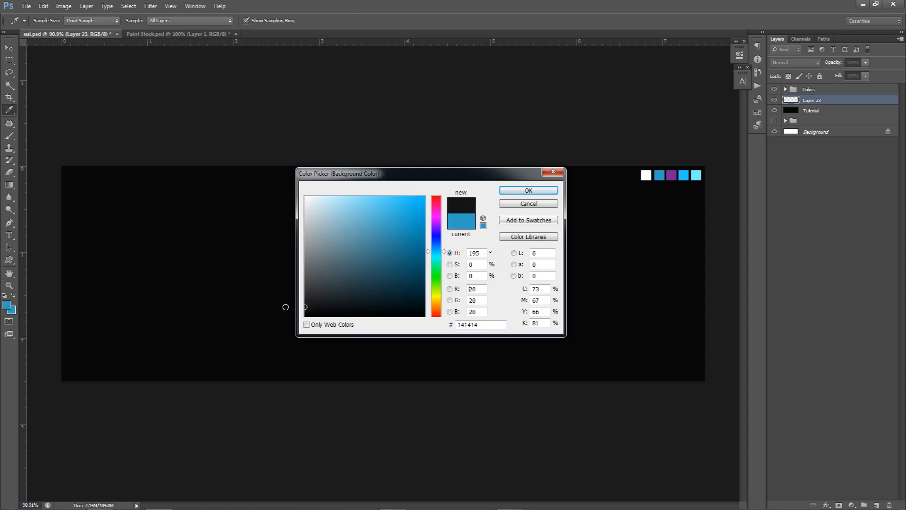
{"action": "left_click", "coordinate": [488, 325]}
{"action": "left_click", "coordinate": [532, 190]}
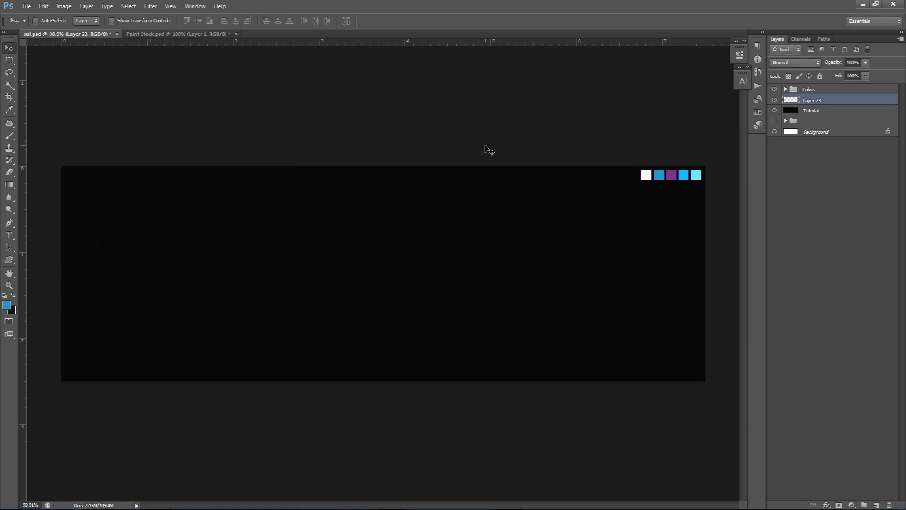
Step: Render Clouds on the new layer and undo the result
{"action": "left_click", "coordinate": [150, 6]}
{"action": "mouse_move", "coordinate": [161, 138]}
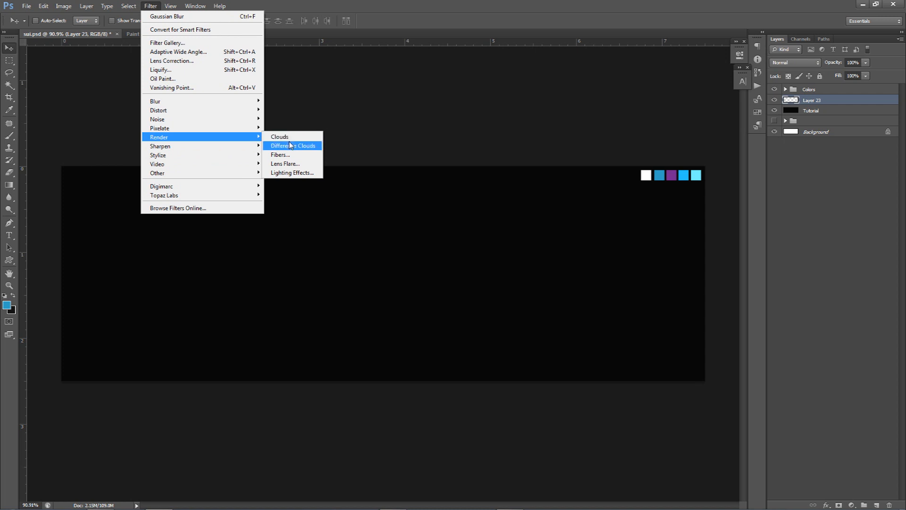
{"action": "left_click", "coordinate": [285, 137]}
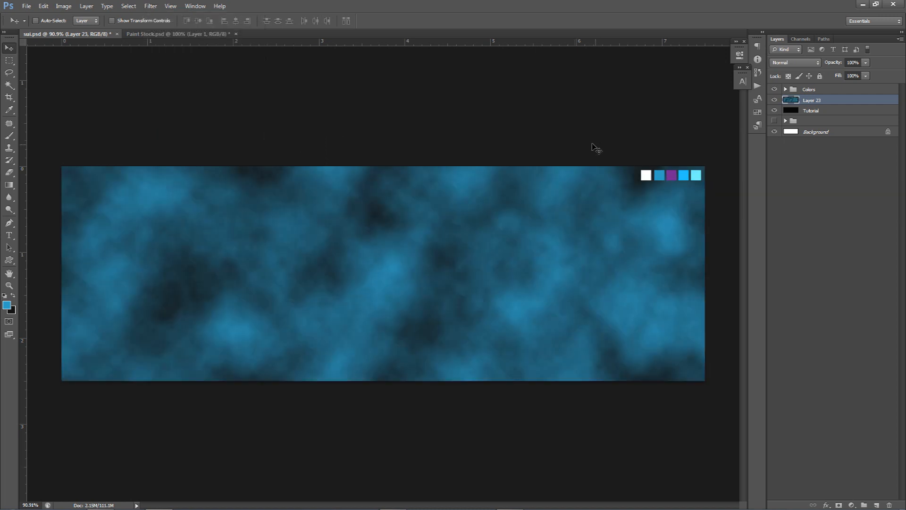
{"action": "key", "text": "ctrl+z"}
Step: Try to render Difference Clouds on the empty new layer
{"action": "left_click", "coordinate": [150, 6]}
{"action": "mouse_move", "coordinate": [239, 138]}
{"action": "left_click", "coordinate": [292, 146]}
{"action": "left_click", "coordinate": [448, 195]}
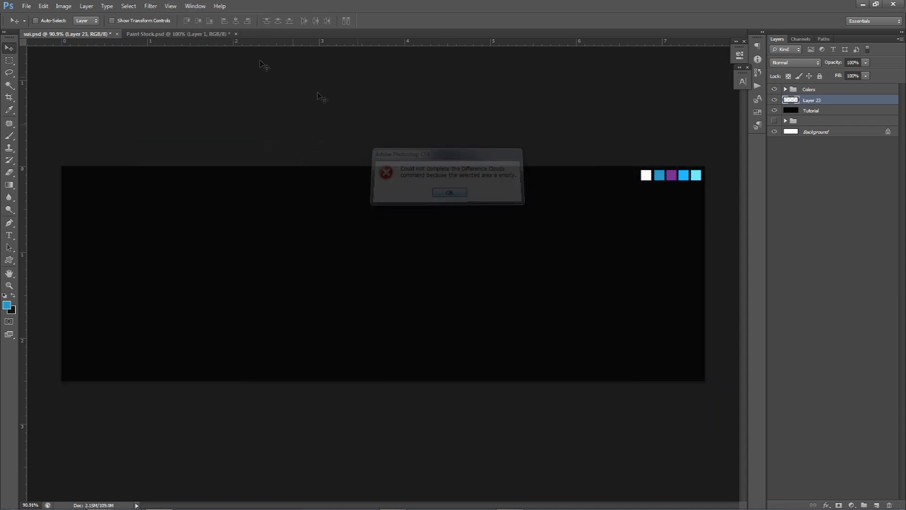
Step: Render Clouds on the new layer using the blue foreground and dark gray background colors
{"action": "left_click", "coordinate": [156, 4]}
{"action": "mouse_move", "coordinate": [227, 137]}
{"action": "left_click", "coordinate": [295, 139]}
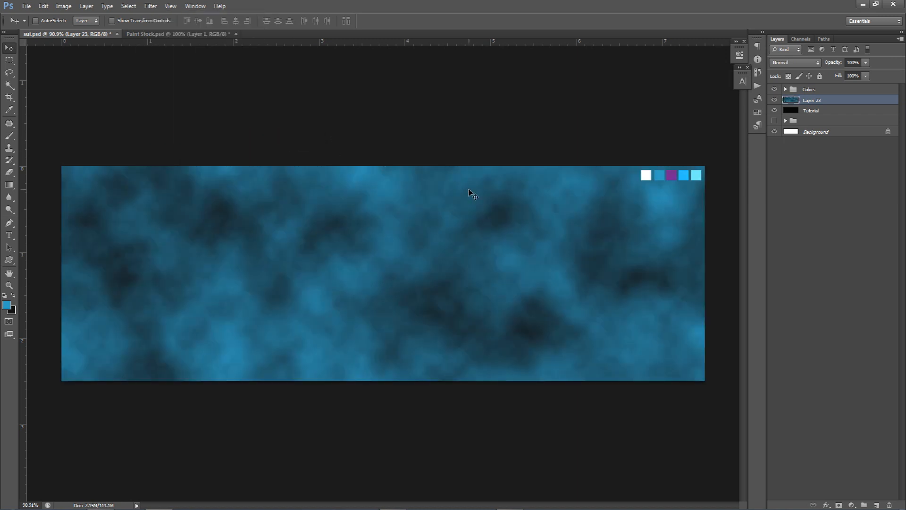
Step: Compare with the finished banner by hiding the clouds and Tutorial layers, and restore the working layers' visibility
{"action": "left_click", "coordinate": [775, 110]}
{"action": "left_click", "coordinate": [775, 100]}
{"action": "left_click", "coordinate": [774, 121]}
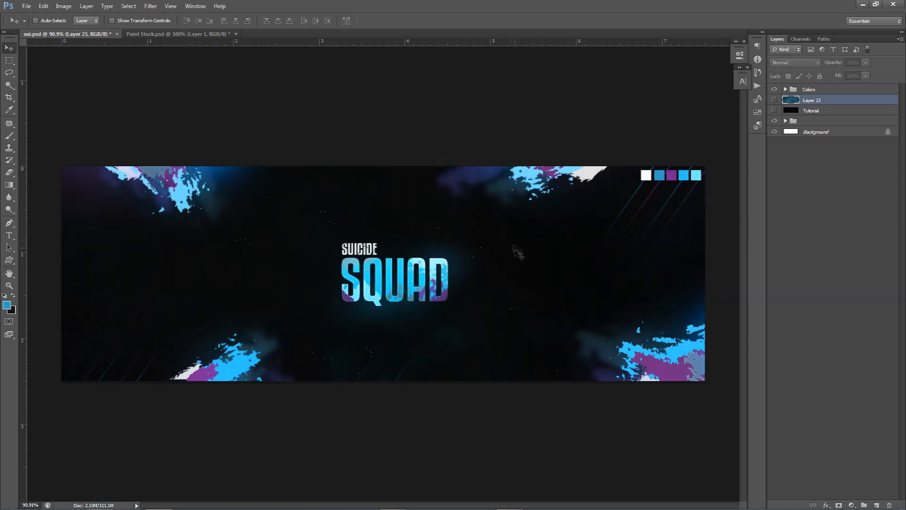
{"action": "left_click", "coordinate": [774, 121]}
{"action": "left_click", "coordinate": [774, 110]}
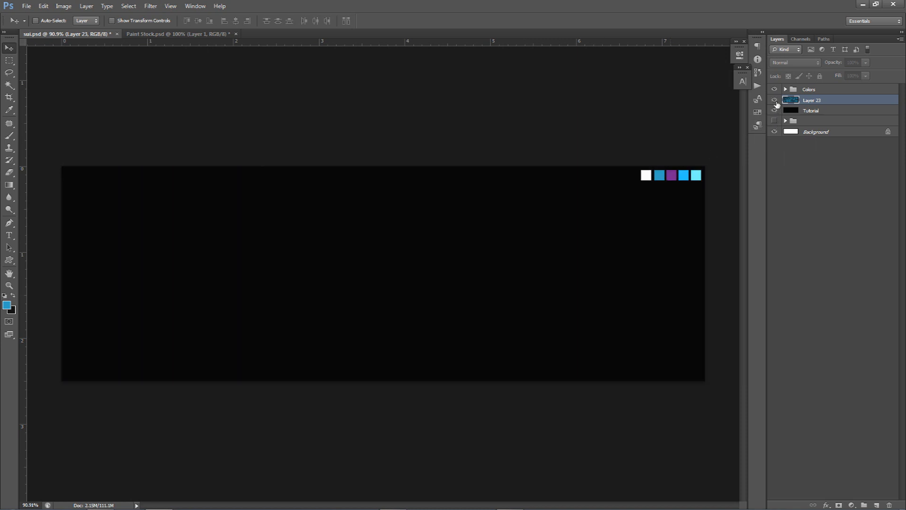
{"action": "left_click", "coordinate": [774, 100]}
Step: Rename the blue clouds layer to Background and set its blend mode to Color Dodge
{"action": "double_click", "coordinate": [809, 100]}
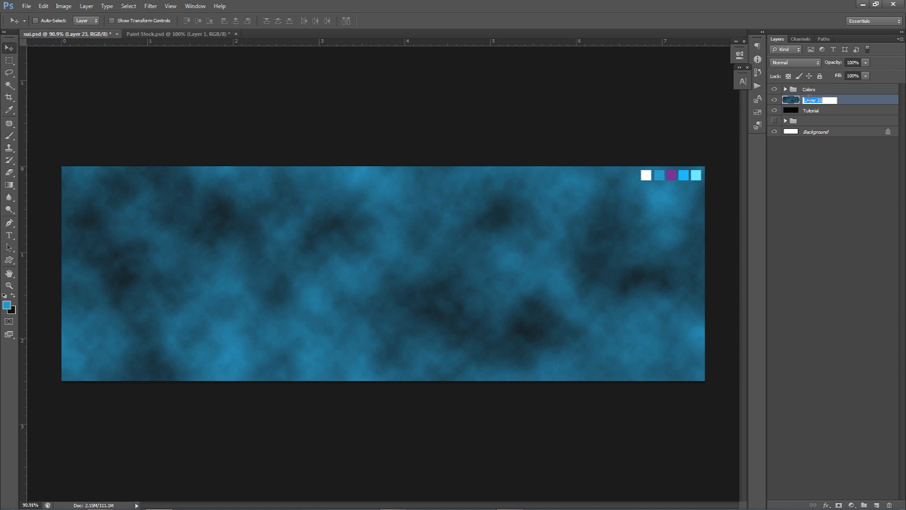
{"action": "type", "text": "Background"}
{"action": "key", "text": "Return"}
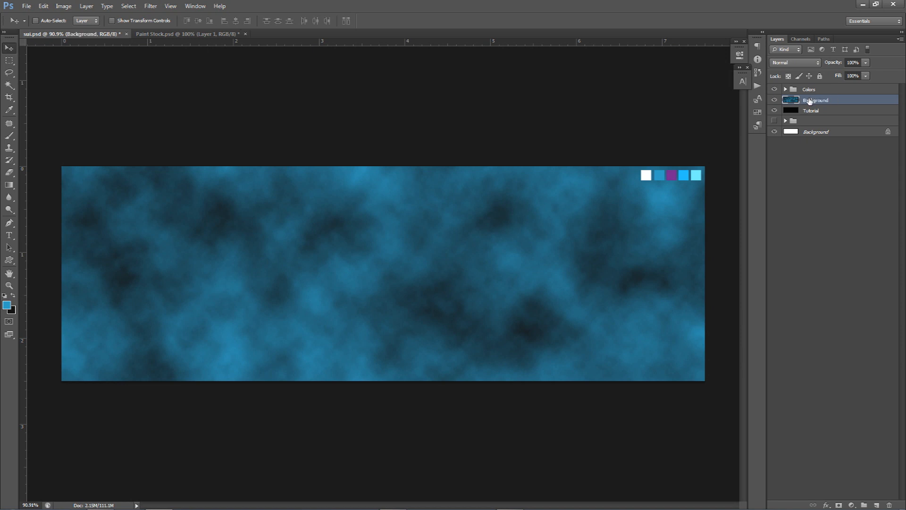
{"action": "left_click", "coordinate": [792, 62]}
{"action": "left_click", "coordinate": [793, 156]}
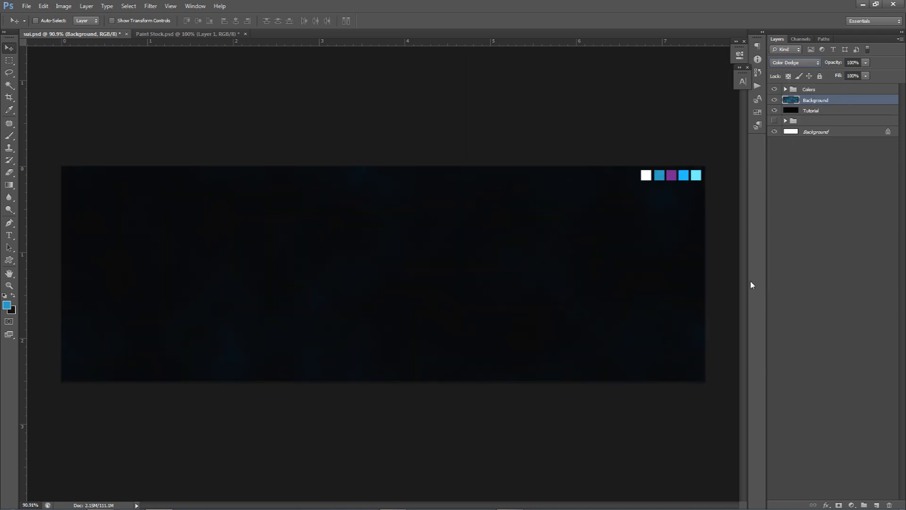
Step: Set the clouds layer's opacity to 98% and add a new empty layer above it
{"action": "left_click", "coordinate": [850, 62]}
{"action": "type", "text": "90"}
{"action": "key", "text": "BackSpace"}
{"action": "type", "text": "8"}
{"action": "left_click", "coordinate": [805, 146]}
{"action": "left_click", "coordinate": [816, 102]}
{"action": "left_click", "coordinate": [877, 505]}
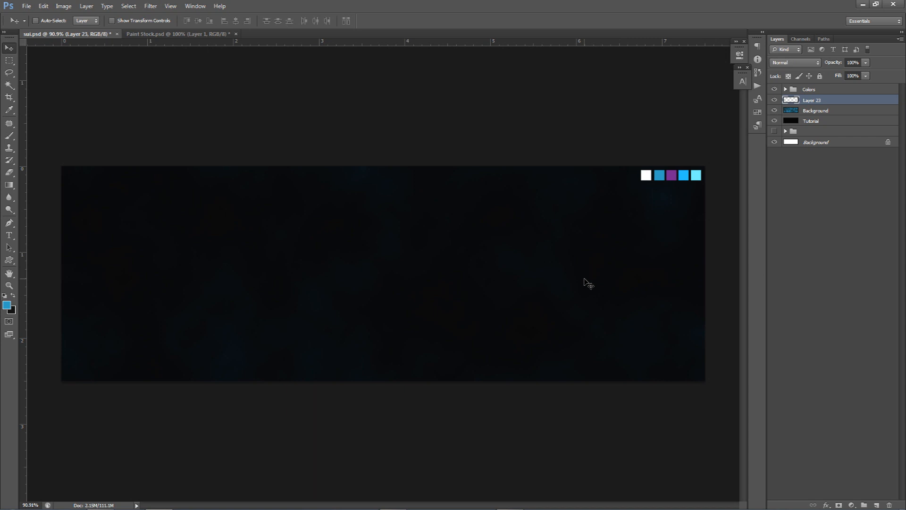
Step: Try stamping the 3303 px streaky grunge brush in blue on the new layer
{"action": "key", "text": "b"}
{"action": "right_click", "coordinate": [606, 358]}
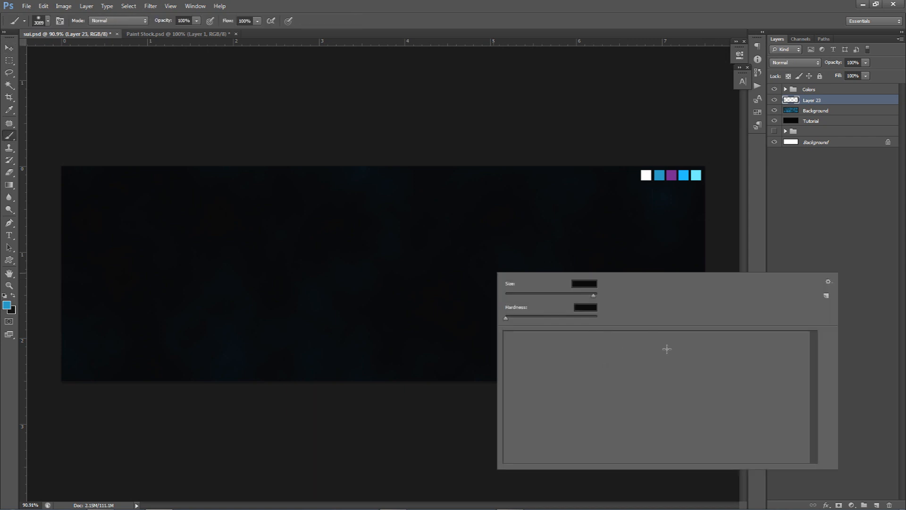
{"action": "left_click", "coordinate": [632, 339]}
{"action": "left_click", "coordinate": [366, 274]}
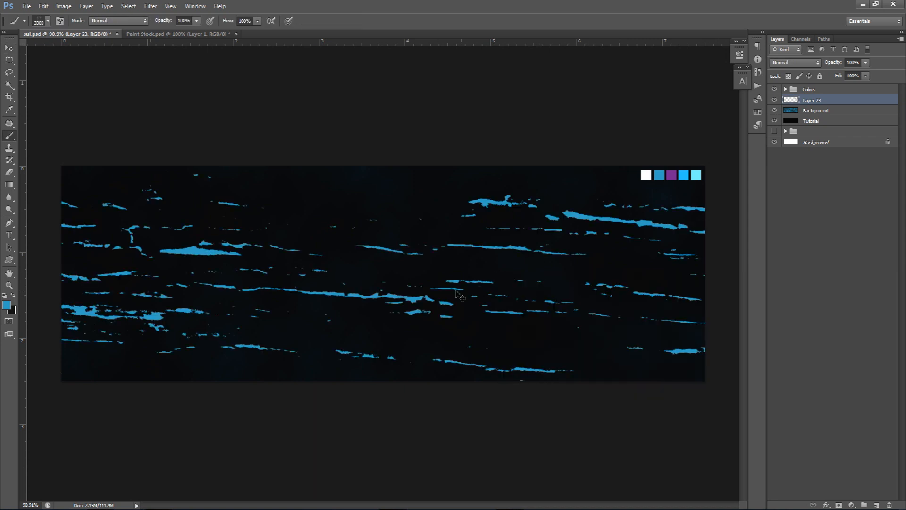
{"action": "key", "text": "ctrl+z"}
Step: Try stamping a scattered splatter brush in blue at several positions across the banner, undoing the stamps
{"action": "right_click", "coordinate": [611, 364]}
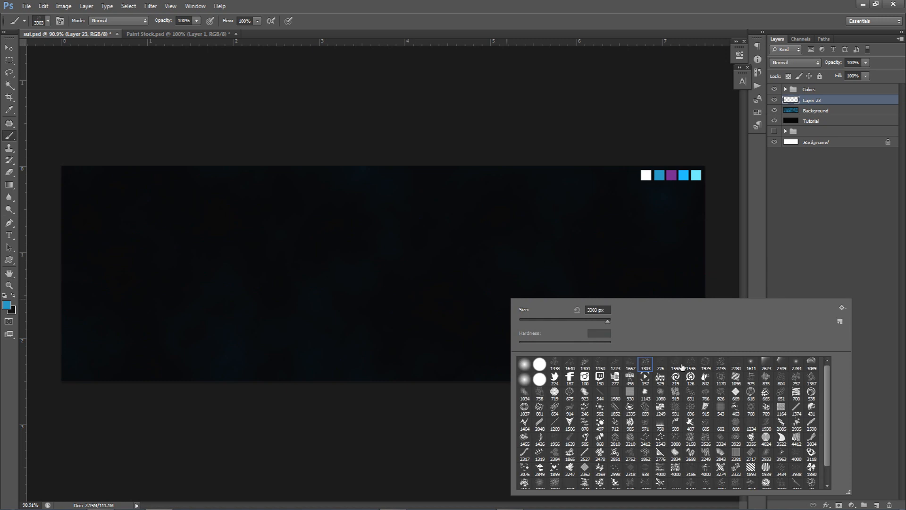
{"action": "left_click", "coordinate": [676, 364]}
{"action": "left_click", "coordinate": [415, 274]}
{"action": "left_click", "coordinate": [409, 270]}
{"action": "key", "text": "ctrl+z"}
{"action": "left_click", "coordinate": [386, 229]}
{"action": "key", "text": "ctrl+z"}
{"action": "left_click", "coordinate": [364, 188]}
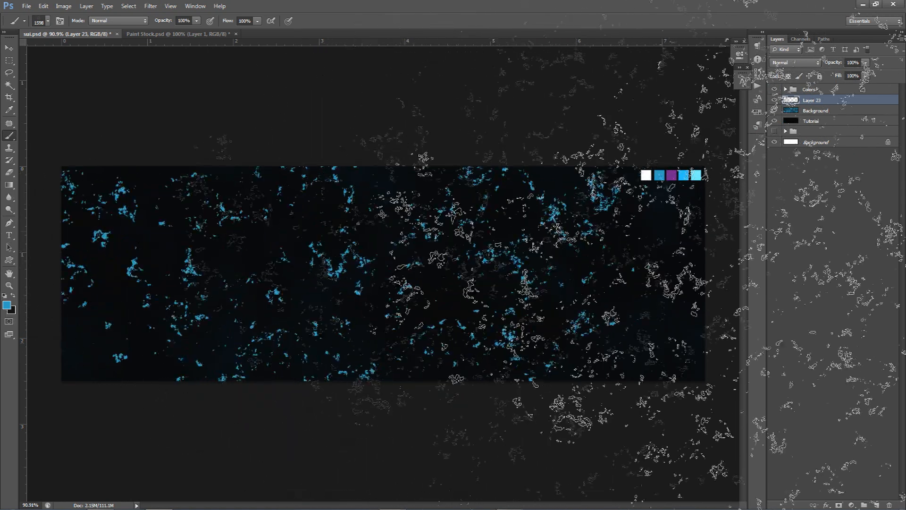
{"action": "key", "text": "ctrl+z"}
Step: Set the foreground color to white
{"action": "left_click", "coordinate": [7, 305]}
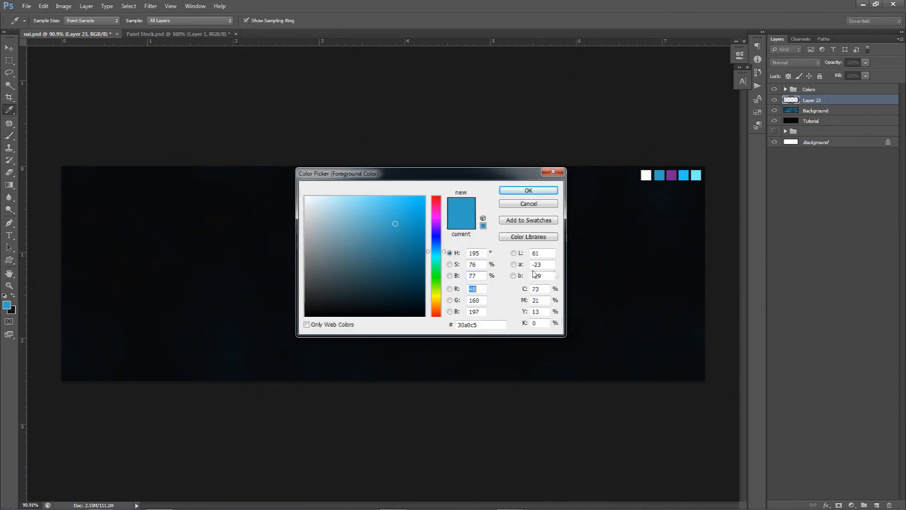
{"action": "left_click_drag", "start_coordinate": [320, 207], "coordinate": [303, 195]}
{"action": "left_click", "coordinate": [525, 191]}
Step: Try stamping the splatter brush in white across the banner, undoing each attempt
{"action": "left_click", "coordinate": [385, 215]}
{"action": "key", "text": "ctrl+z"}
{"action": "left_click", "coordinate": [408, 211]}
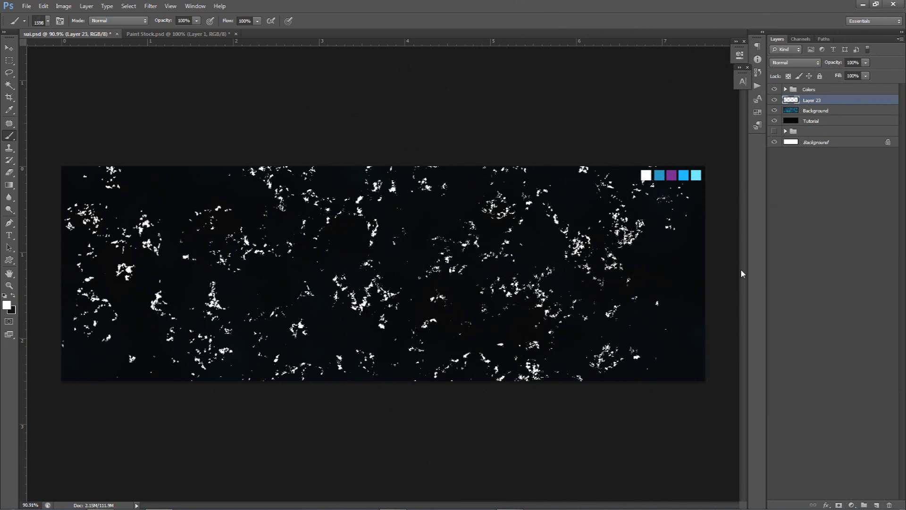
{"action": "key", "text": "ctrl+z"}
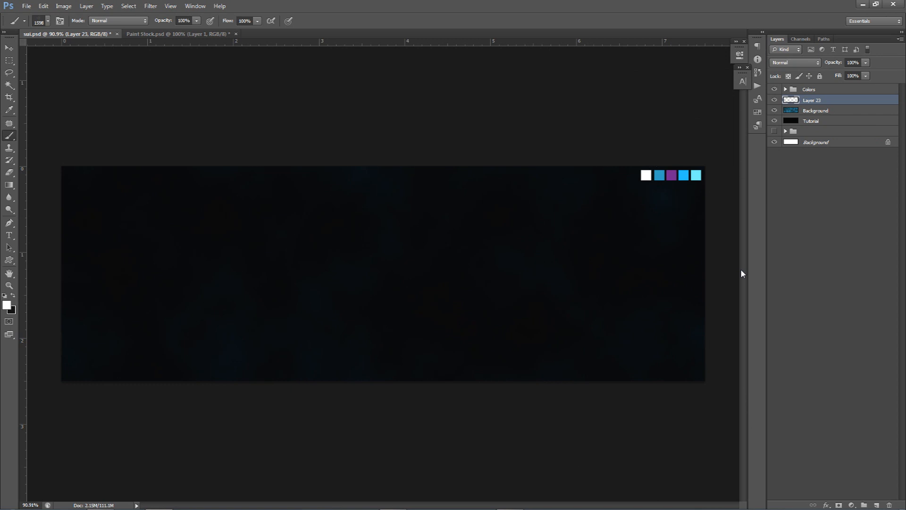
Step: Choose a soft round brush and size it to about 467 px
{"action": "right_click", "coordinate": [502, 214]}
{"action": "left_click", "coordinate": [514, 280]}
{"action": "mouse_move", "coordinate": [373, 224]}
{"action": "left_mouse_down"}
{"action": "mouse_move", "coordinate": [166, 207]}
{"action": "mouse_move", "coordinate": [9, 211]}
{"action": "left_mouse_up"}
{"action": "left_click_drag", "start_coordinate": [188, 216], "coordinate": [243, 209]}
Step: Try stamping large soft white glows at the banner's upper and lower edges, and undo them
{"action": "left_click", "coordinate": [156, 158]}
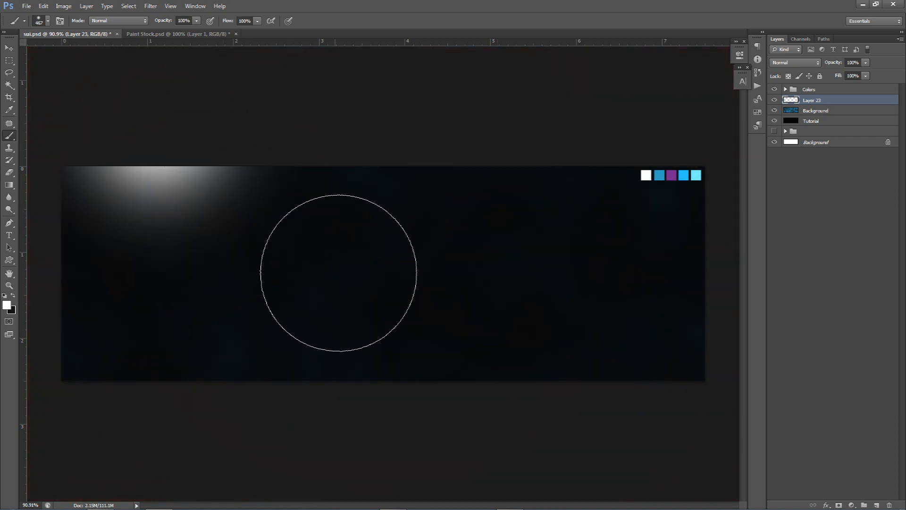
{"action": "left_click", "coordinate": [198, 397]}
{"action": "key", "text": "ctrl+alt+z"}
{"action": "key", "text": "ctrl+alt+z"}
Step: Stamp five soft white glows with a 318 px brush along the banner's upper and lower edges, lower-right area and upper-right corner
{"action": "mouse_move", "coordinate": [109, 189]}
{"action": "left_mouse_down"}
{"action": "mouse_move", "coordinate": [78, 186]}
{"action": "mouse_move", "coordinate": [125, 135]}
{"action": "left_mouse_up"}
{"action": "left_click", "coordinate": [125, 163]}
{"action": "left_click", "coordinate": [188, 405]}
{"action": "left_click", "coordinate": [336, 176]}
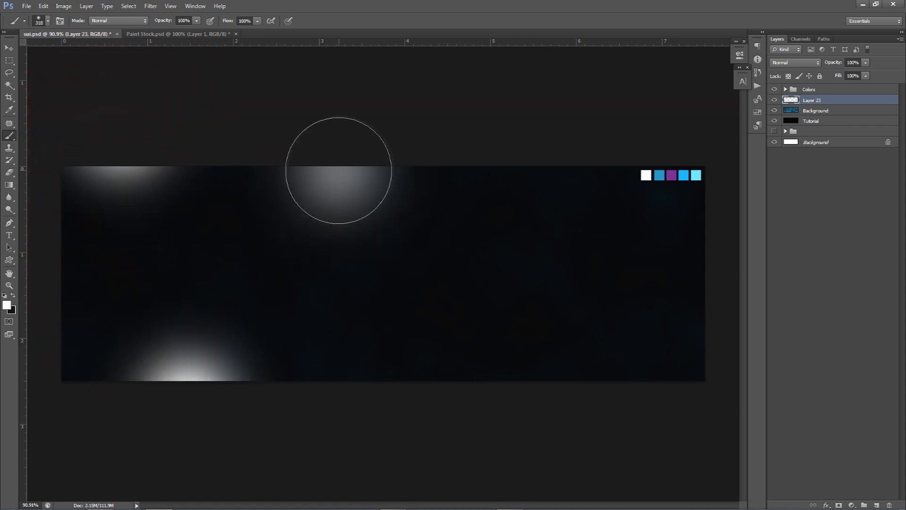
{"action": "left_click", "coordinate": [540, 305]}
{"action": "left_click", "coordinate": [728, 160]}
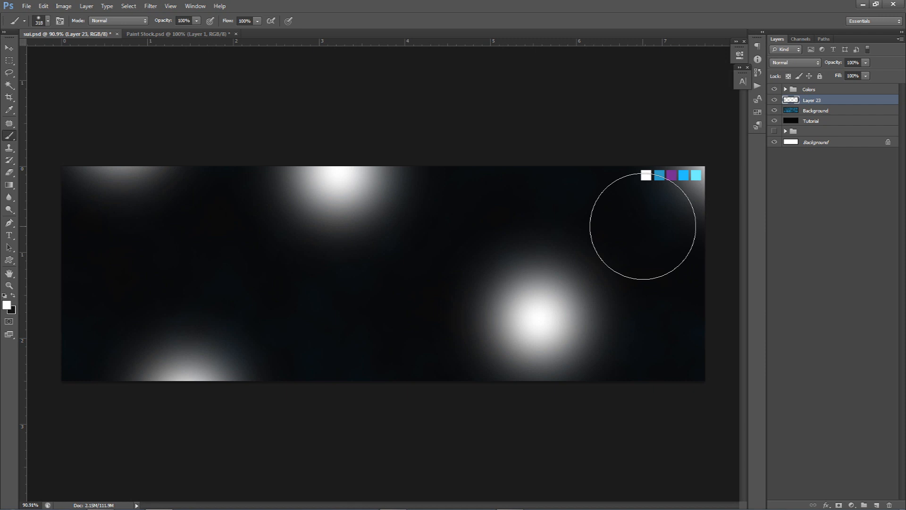
Step: Blend the white glow layer in Overlay mode at 75% opacity and compare the banner with and without it
{"action": "left_click", "coordinate": [800, 62]}
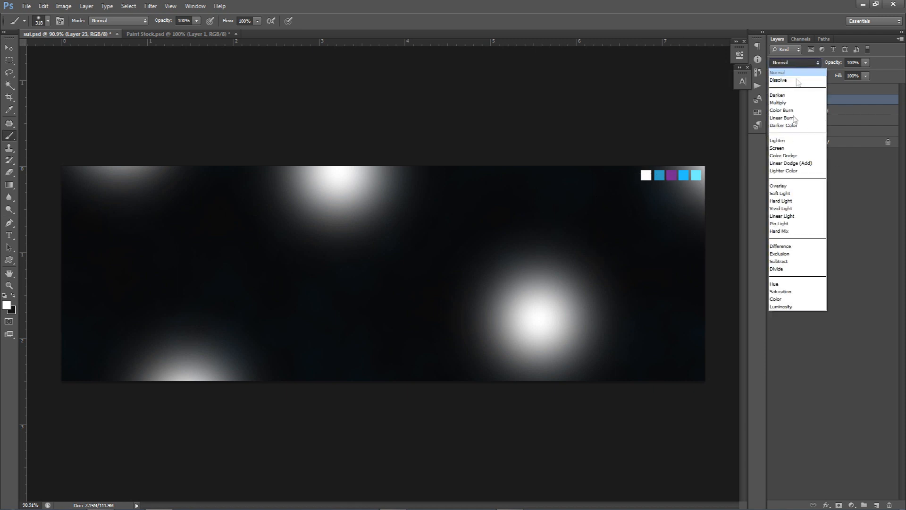
{"action": "left_click", "coordinate": [786, 188]}
{"action": "left_click", "coordinate": [853, 63]}
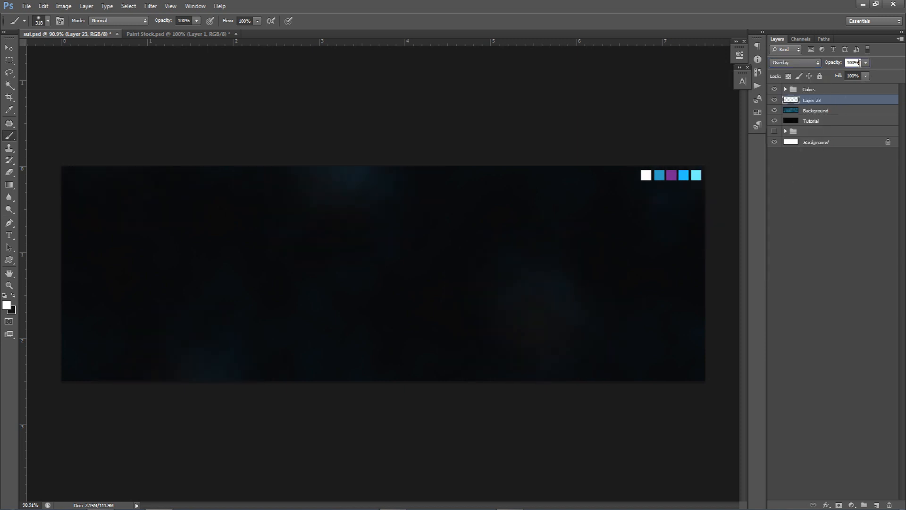
{"action": "type", "text": "75"}
{"action": "left_click", "coordinate": [774, 100]}
{"action": "left_click", "coordinate": [774, 101]}
Step: Add a new layer, enlarge the brush to 540 px and set the foreground color to near-black #090909
{"action": "left_click", "coordinate": [877, 505]}
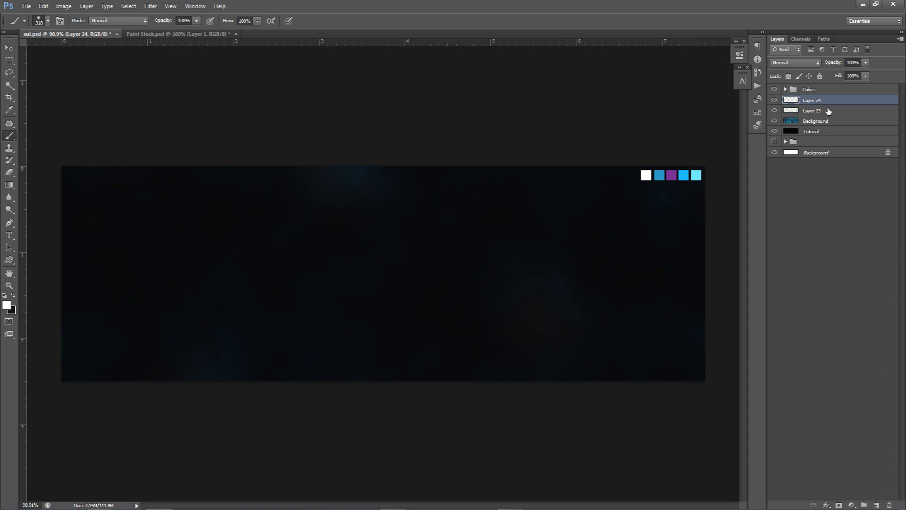
{"action": "left_click", "coordinate": [13, 295]}
{"action": "left_click", "coordinate": [7, 305]}
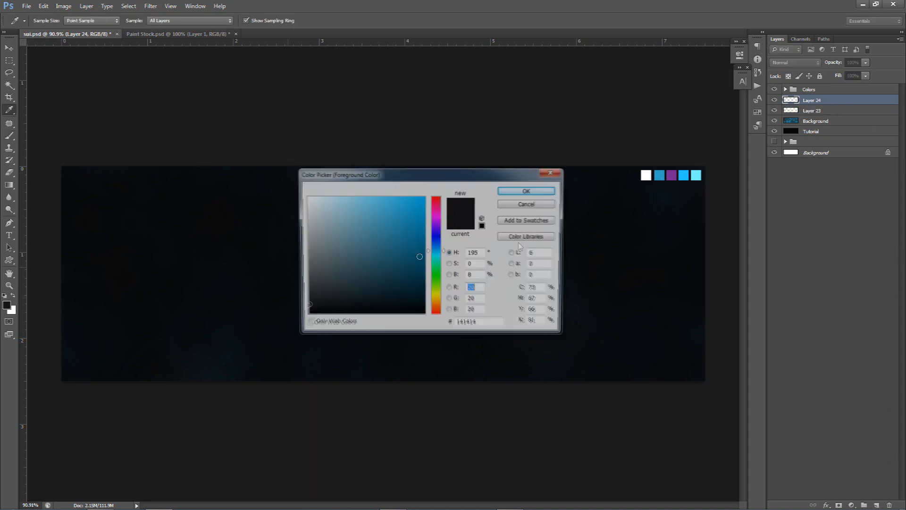
{"action": "left_click", "coordinate": [522, 191]}
{"action": "mouse_move", "coordinate": [263, 242]}
{"action": "left_mouse_down"}
{"action": "mouse_move", "coordinate": [289, 251]}
{"action": "mouse_move", "coordinate": [286, 239]}
{"action": "mouse_move", "coordinate": [314, 236]}
{"action": "left_mouse_up"}
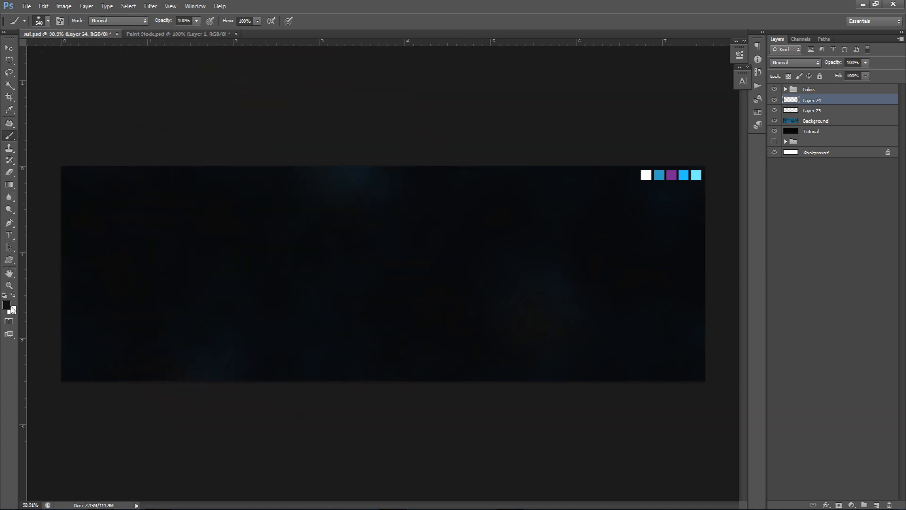
{"action": "left_click", "coordinate": [6, 305]}
{"action": "left_click", "coordinate": [305, 309]}
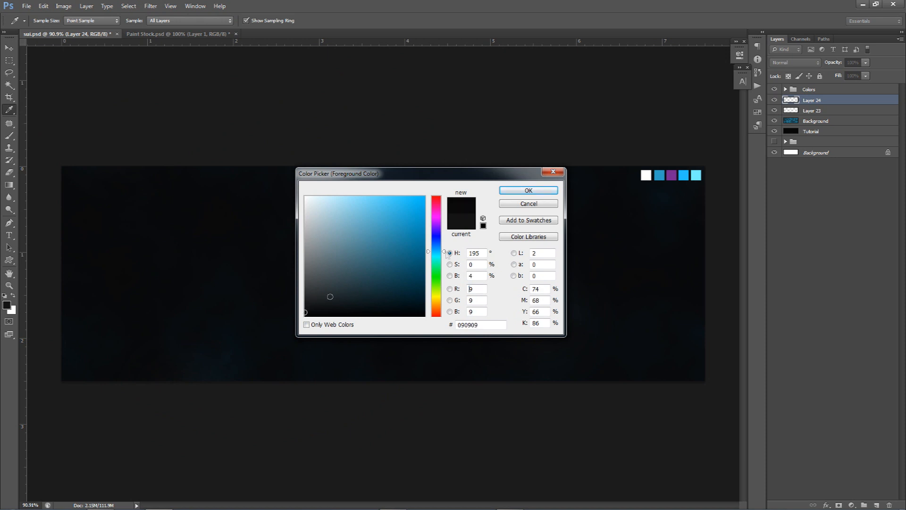
{"action": "left_click", "coordinate": [529, 190]}
Step: Paint soft near-black shading around the banner's upper and lower edges and set that layer's opacity to 86%
{"action": "left_click_drag", "start_coordinate": [9, 182], "coordinate": [203, 114]}
{"action": "mouse_move", "coordinate": [281, 437]}
{"action": "left_mouse_down"}
{"action": "mouse_move", "coordinate": [226, 435]}
{"action": "mouse_move", "coordinate": [346, 432]}
{"action": "left_mouse_up"}
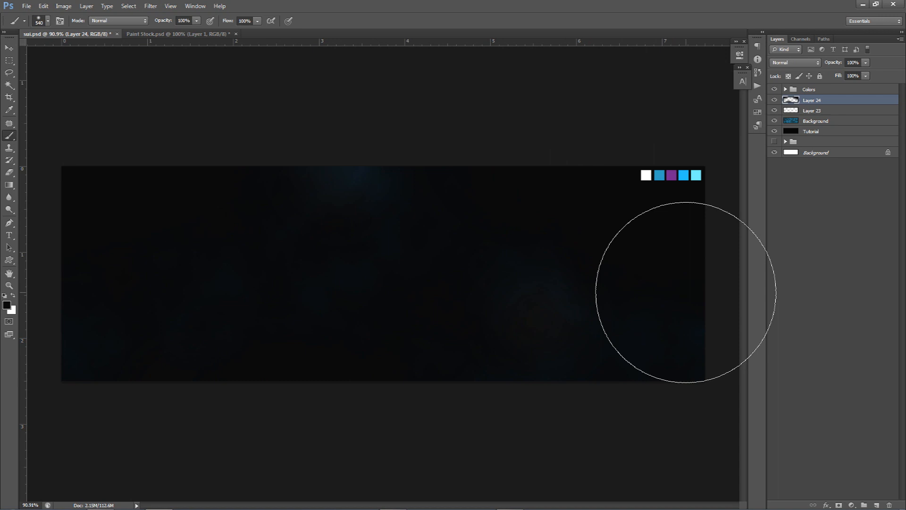
{"action": "left_click", "coordinate": [866, 62]}
{"action": "left_click_drag", "start_coordinate": [866, 74], "coordinate": [860, 76]}
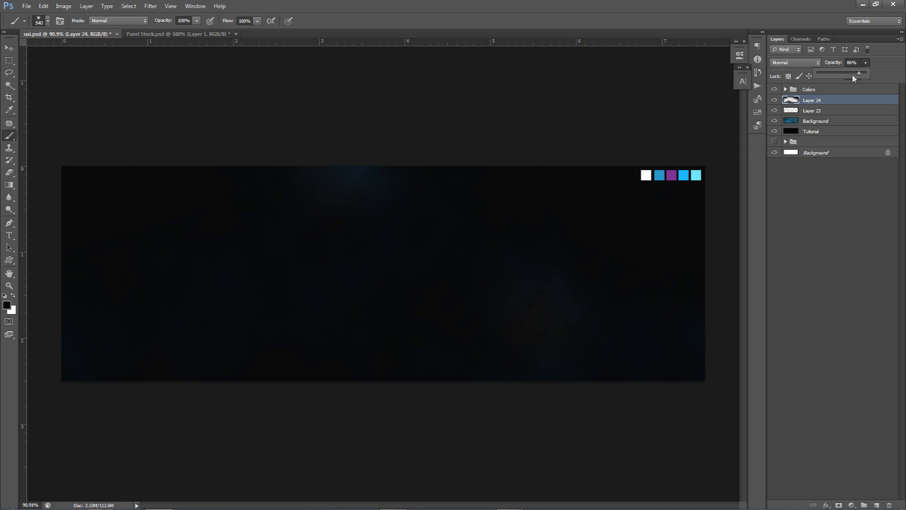
Step: Rename the dark shading layer to Black and the white glow layer to Whie
{"action": "left_click", "coordinate": [824, 100]}
{"action": "double_click", "coordinate": [817, 100]}
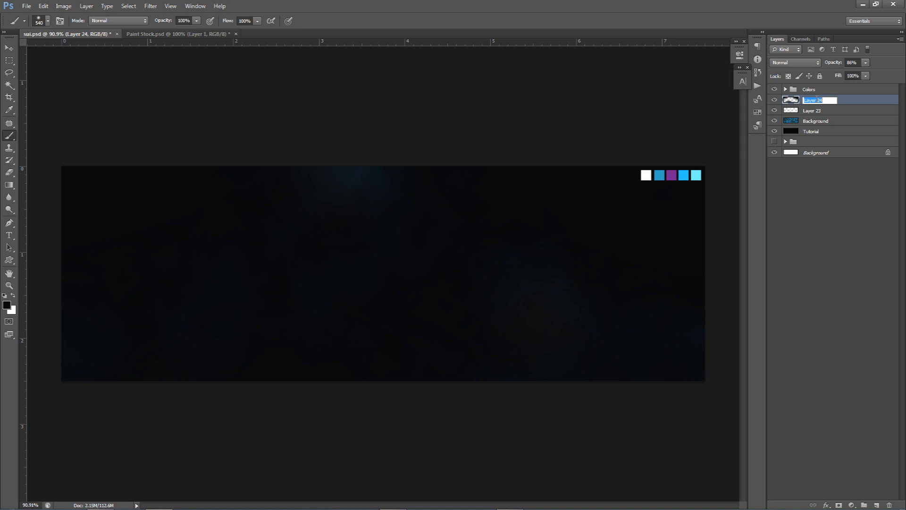
{"action": "type", "text": "Black"}
{"action": "key", "text": "Return"}
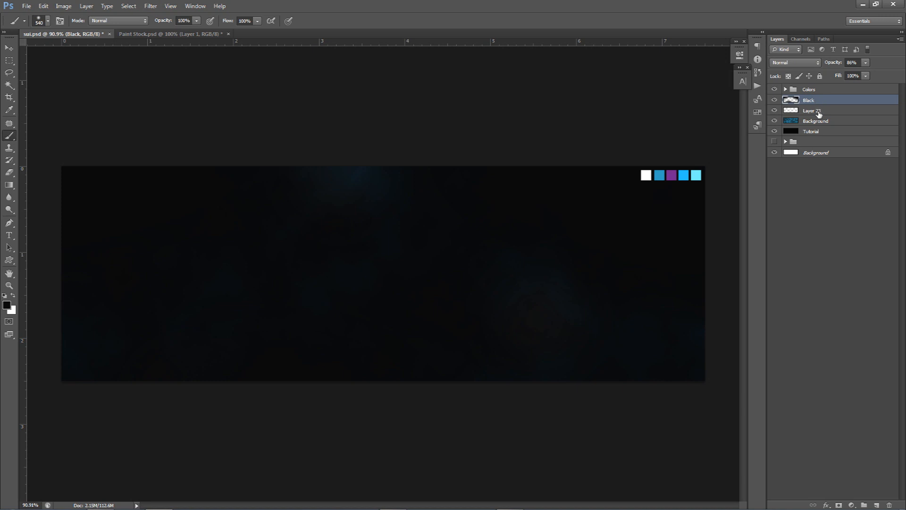
{"action": "double_click", "coordinate": [817, 111]}
{"action": "type", "text": "Whie"}
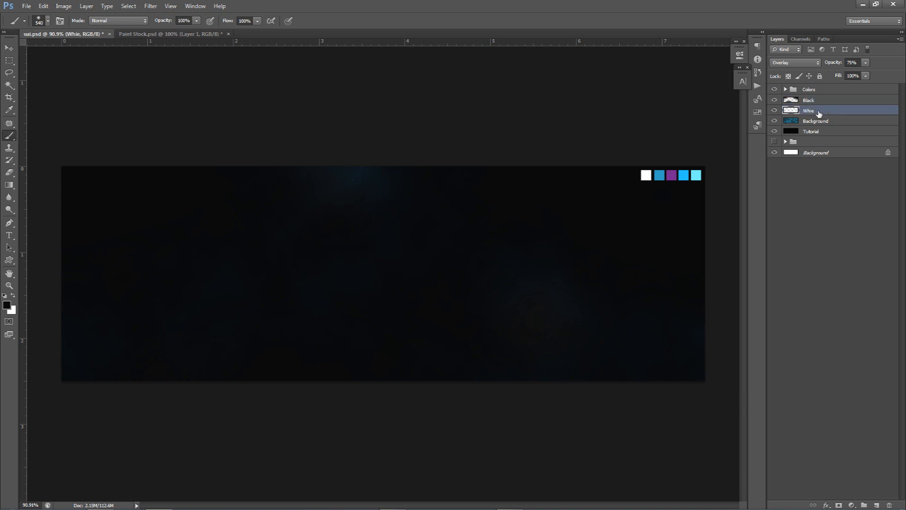
Step: Add an Exposure adjustment layer above the Black layer with offset +0.0004 and gamma correction .98
{"action": "left_click", "coordinate": [814, 102]}
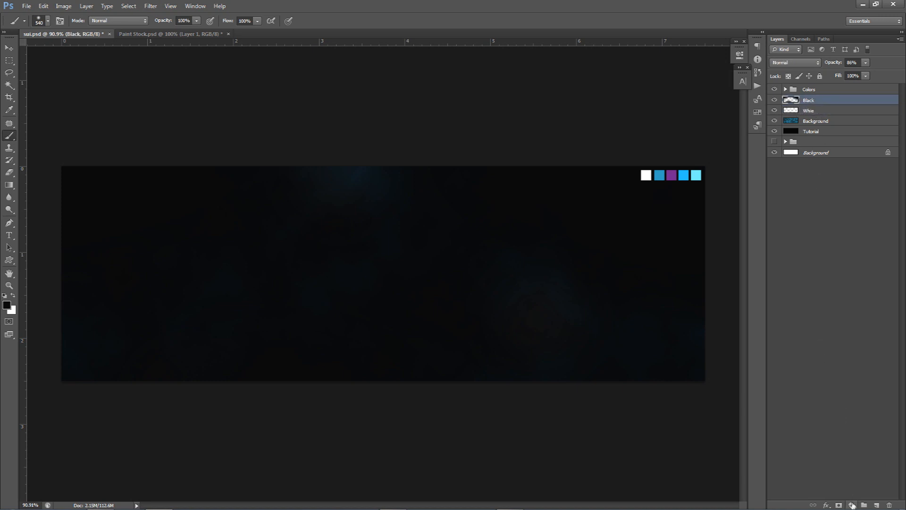
{"action": "left_click", "coordinate": [852, 506]}
{"action": "left_click", "coordinate": [845, 363]}
{"action": "left_click", "coordinate": [714, 112]}
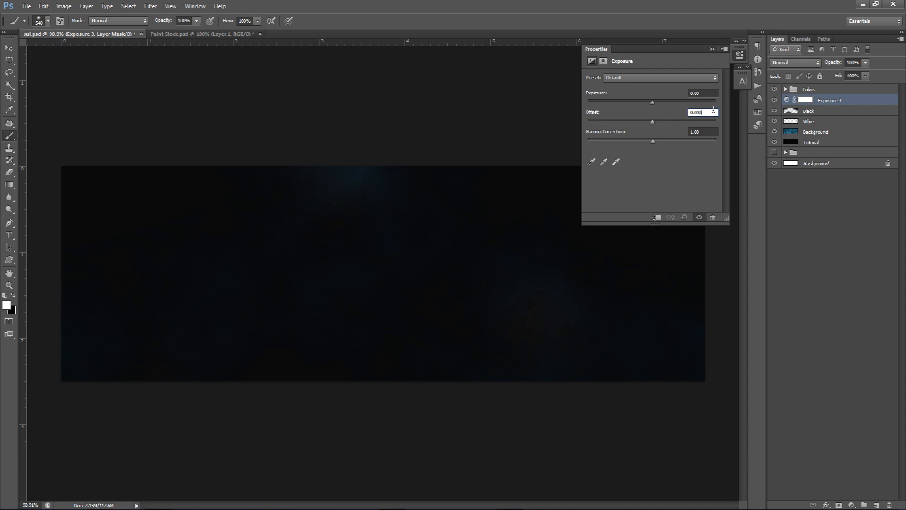
{"action": "type", "text": "4"}
{"action": "key", "text": "Return"}
{"action": "left_click", "coordinate": [715, 112]}
{"action": "left_click", "coordinate": [704, 132]}
{"action": "type", "text": ".98"}
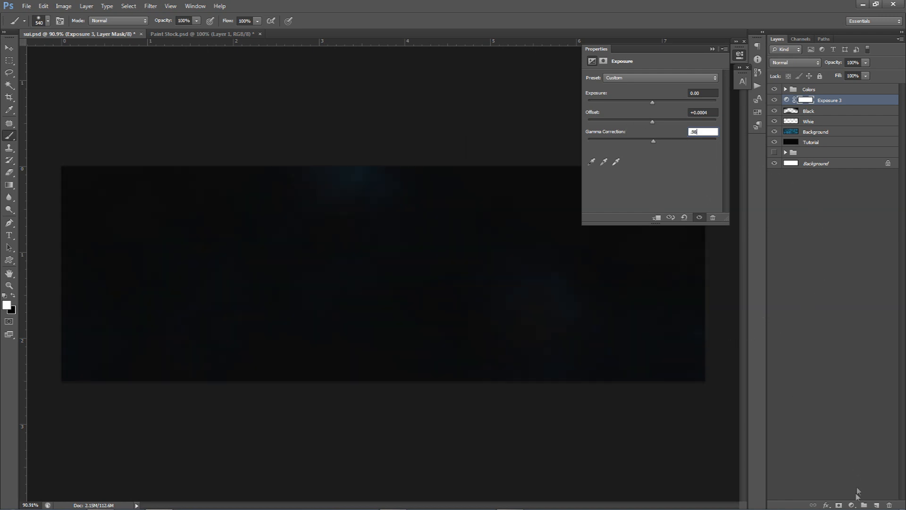
Step: Add a Brightness/Contrast adjustment layer with brightness -5 and contrast 35
{"action": "left_click", "coordinate": [852, 505]}
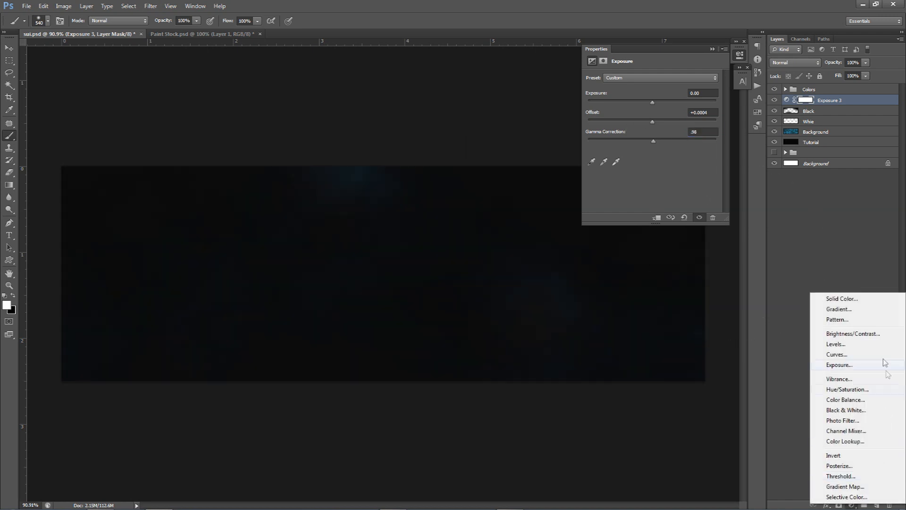
{"action": "left_click", "coordinate": [854, 333]}
{"action": "left_click", "coordinate": [715, 91]}
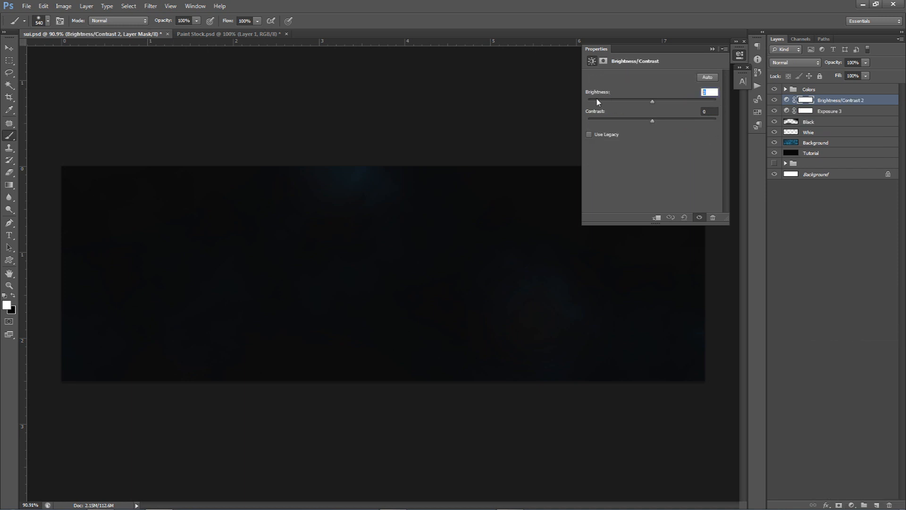
{"action": "type", "text": "-5"}
{"action": "key", "text": "Tab"}
Step: Add a Vibrance adjustment layer with vibrance +55 and saturation +45, and collapse its settings
{"action": "left_click", "coordinate": [852, 504]}
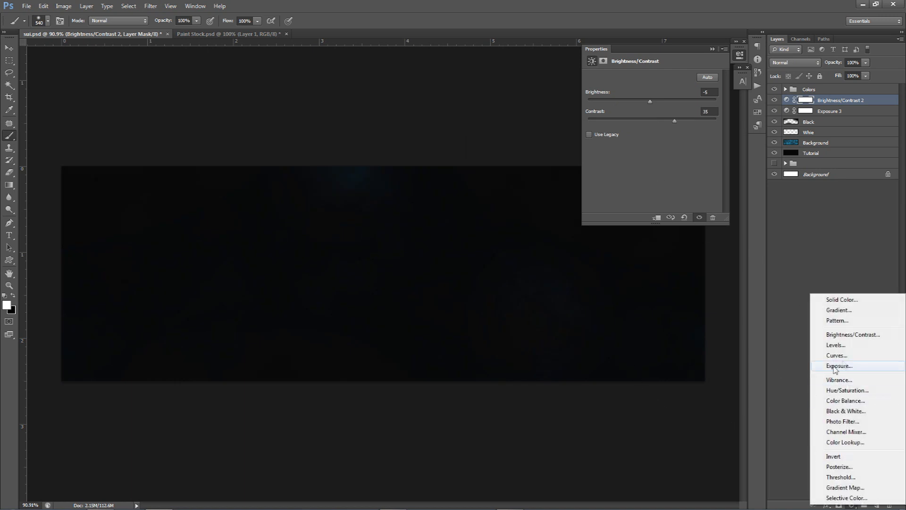
{"action": "left_click", "coordinate": [838, 379]}
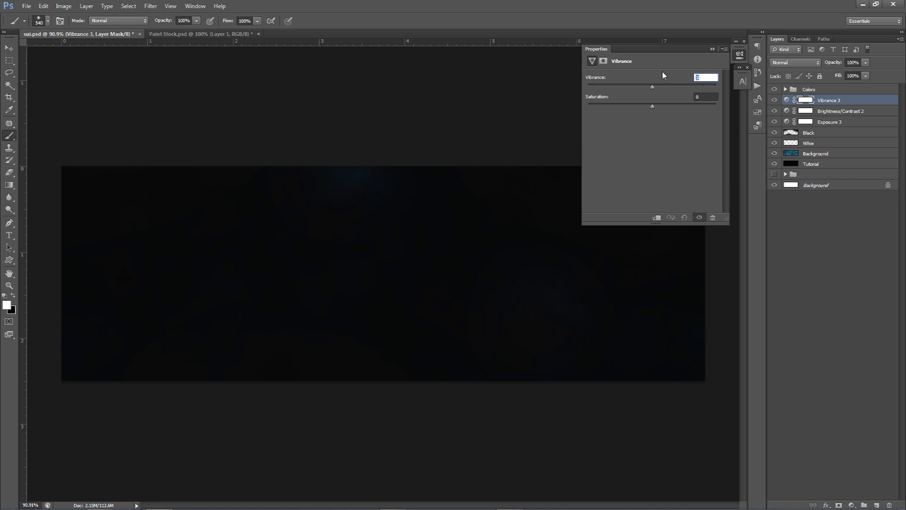
{"action": "type", "text": "55"}
{"action": "left_click", "coordinate": [706, 97]}
{"action": "type", "text": "45"}
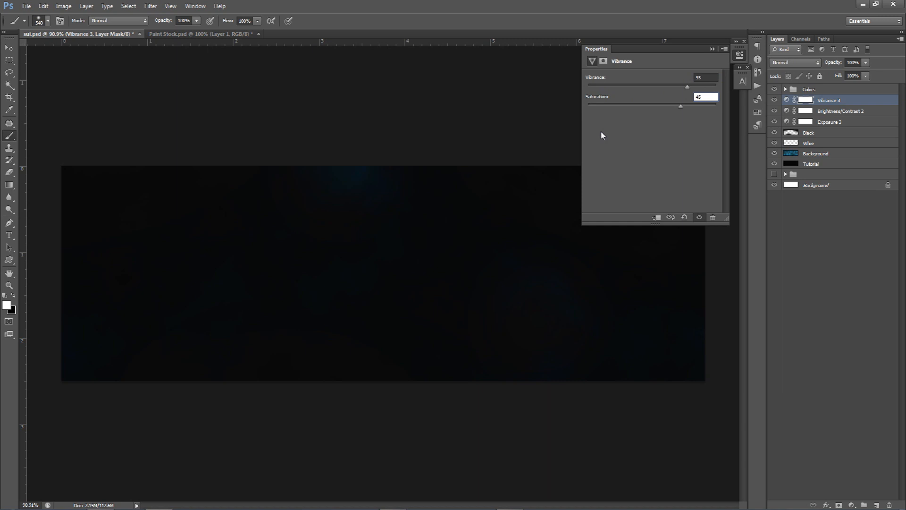
{"action": "left_click", "coordinate": [786, 100]}
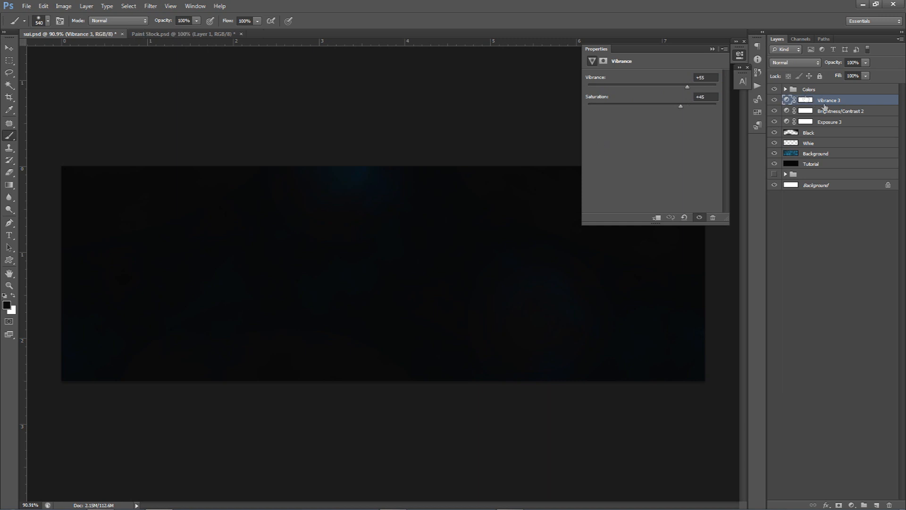
{"action": "left_click", "coordinate": [740, 55]}
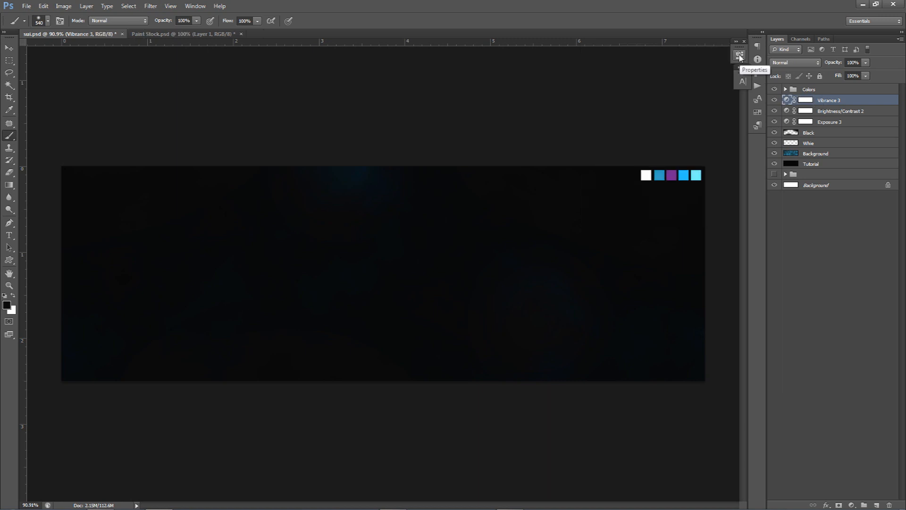
Step: Hide the Colors group, then duplicate every layer from Vibrance 3 down to Background and merge the copies into one layer
{"action": "left_click", "coordinate": [821, 185], "text": "shift"}
{"action": "left_click", "coordinate": [826, 102]}
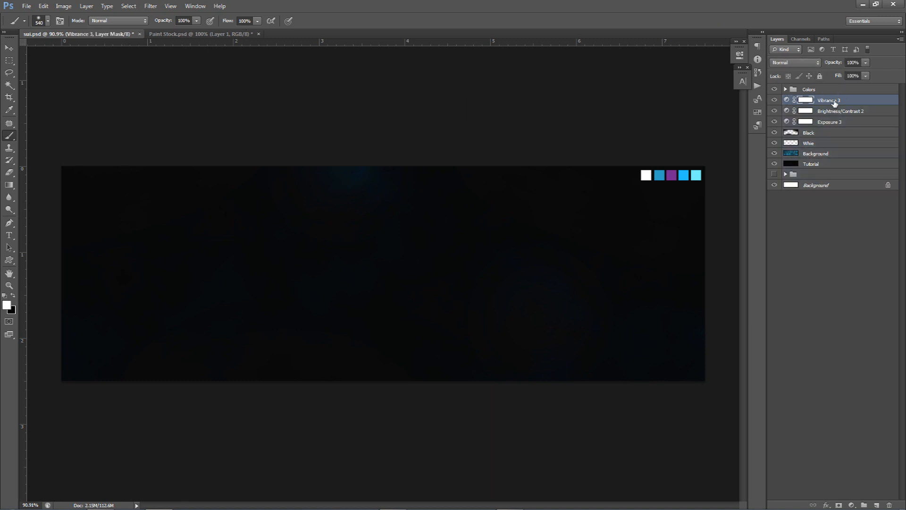
{"action": "left_click", "coordinate": [774, 89]}
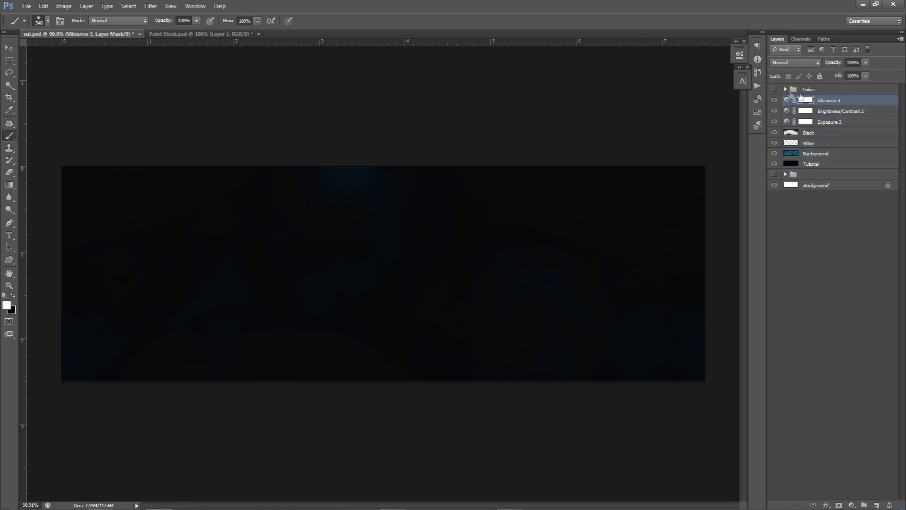
{"action": "left_click", "coordinate": [824, 101]}
{"action": "left_click", "coordinate": [839, 186], "text": "shift"}
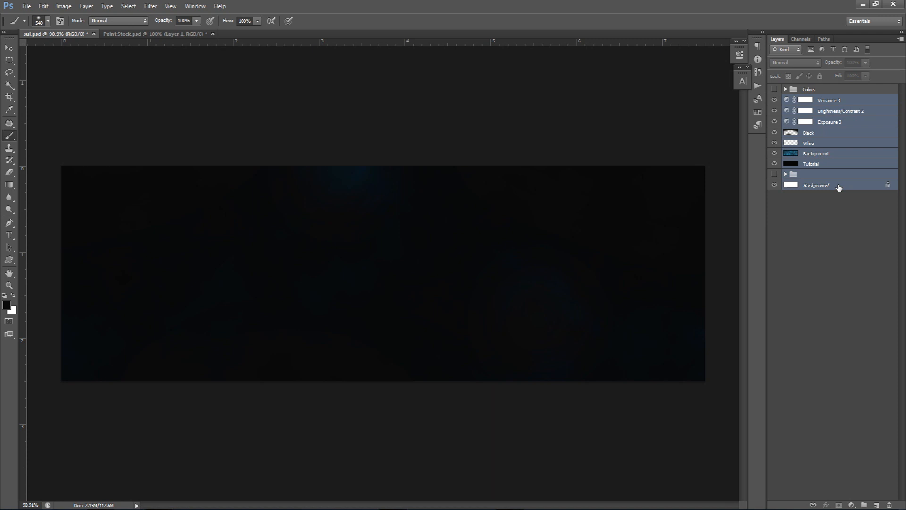
{"action": "key", "text": "ctrl+j"}
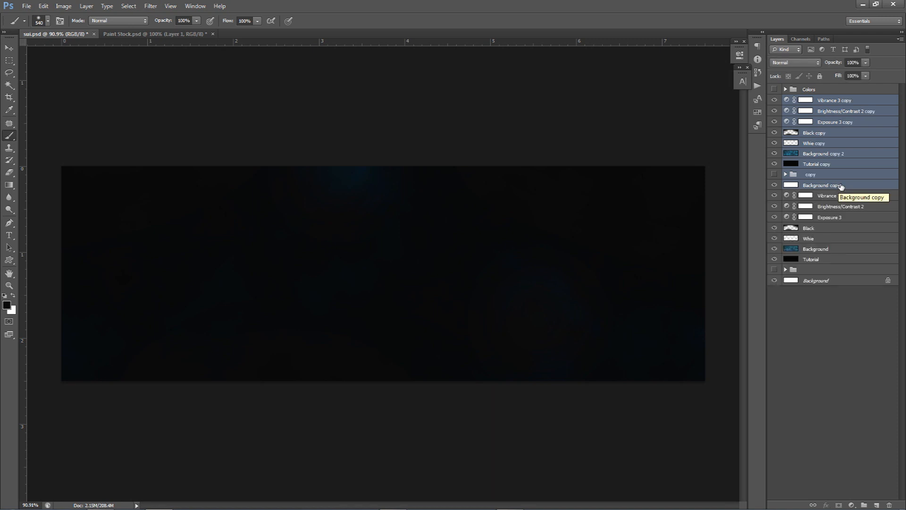
{"action": "right_click", "coordinate": [839, 127]}
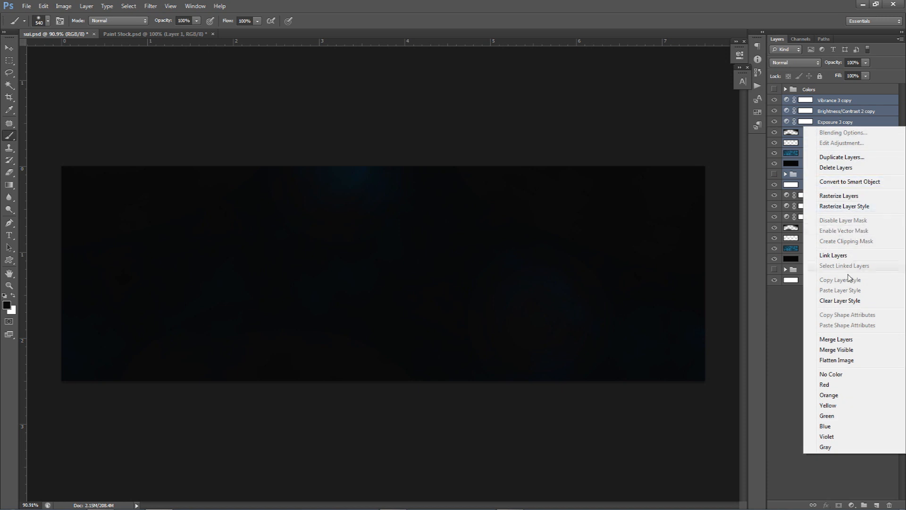
{"action": "left_click", "coordinate": [834, 339]}
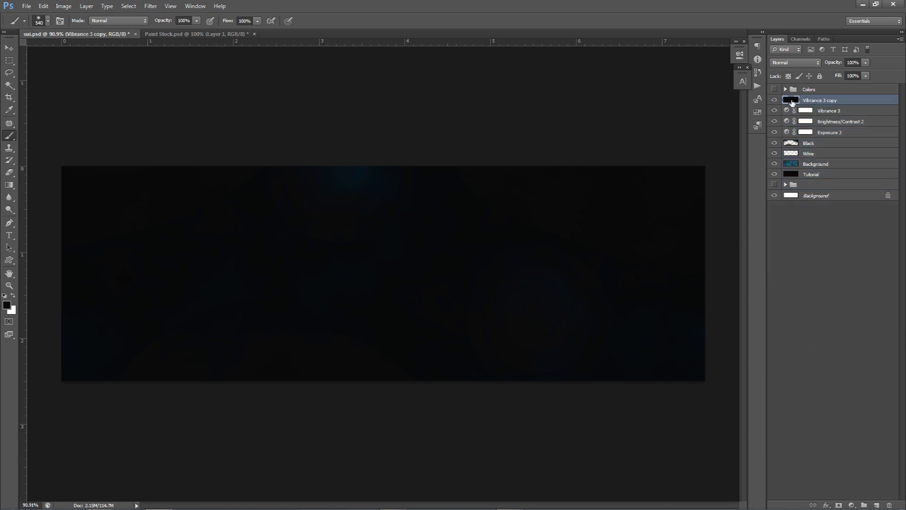
Step: Apply a Gaussian Blur to the merged layer and rename it Copy
{"action": "left_click", "coordinate": [157, 6]}
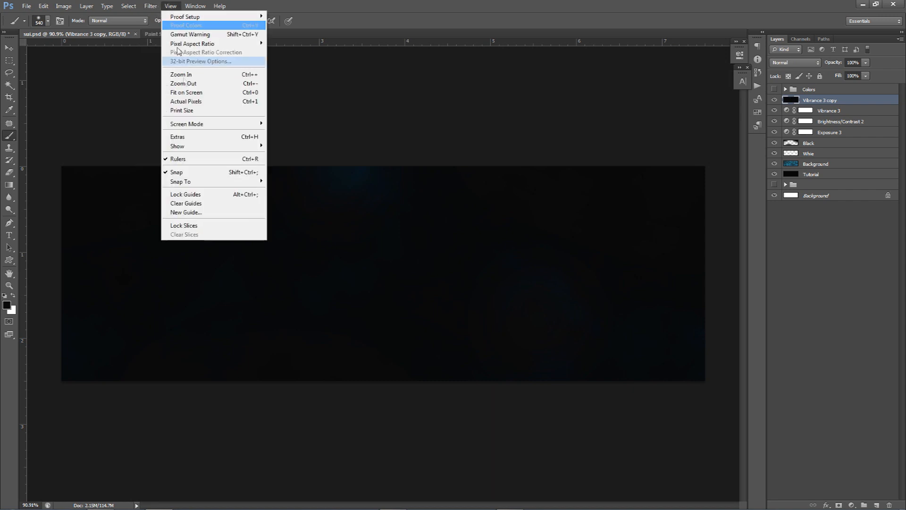
{"action": "mouse_move", "coordinate": [167, 111]}
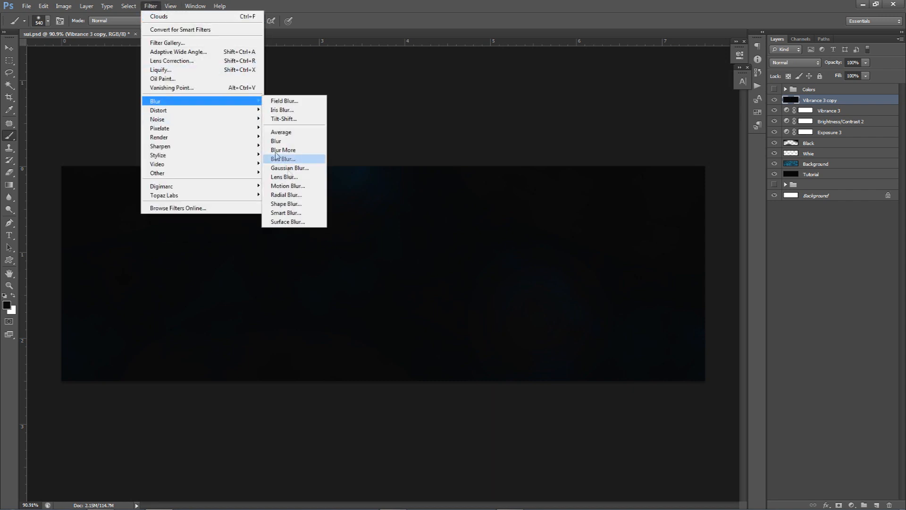
{"action": "left_click", "coordinate": [303, 169]}
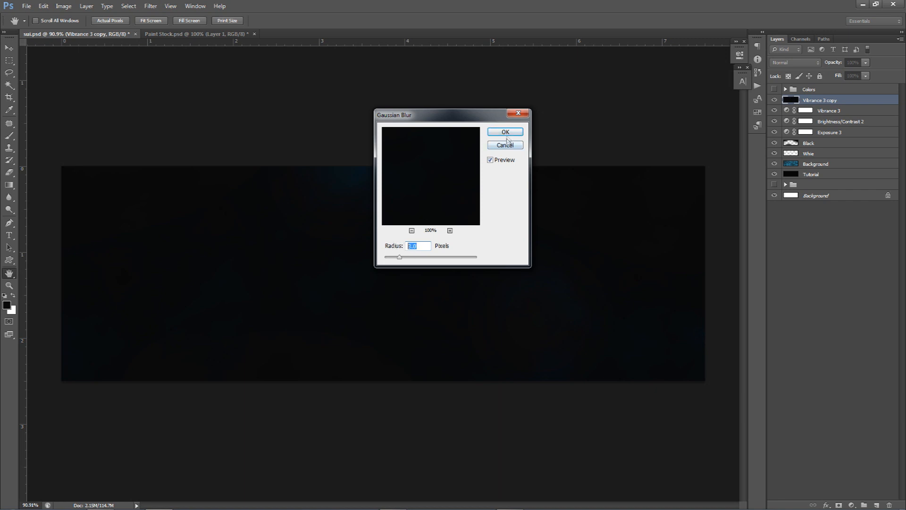
{"action": "left_click", "coordinate": [506, 134]}
{"action": "key", "text": "b"}
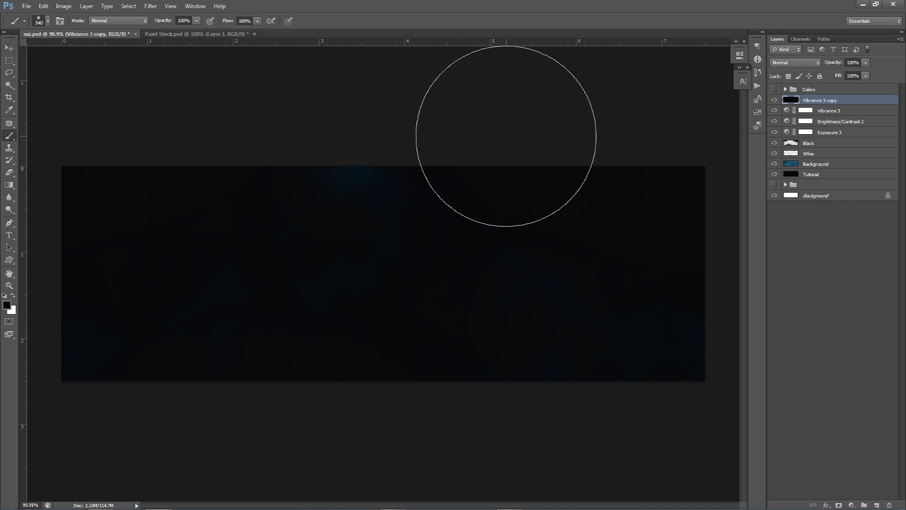
{"action": "double_click", "coordinate": [823, 101]}
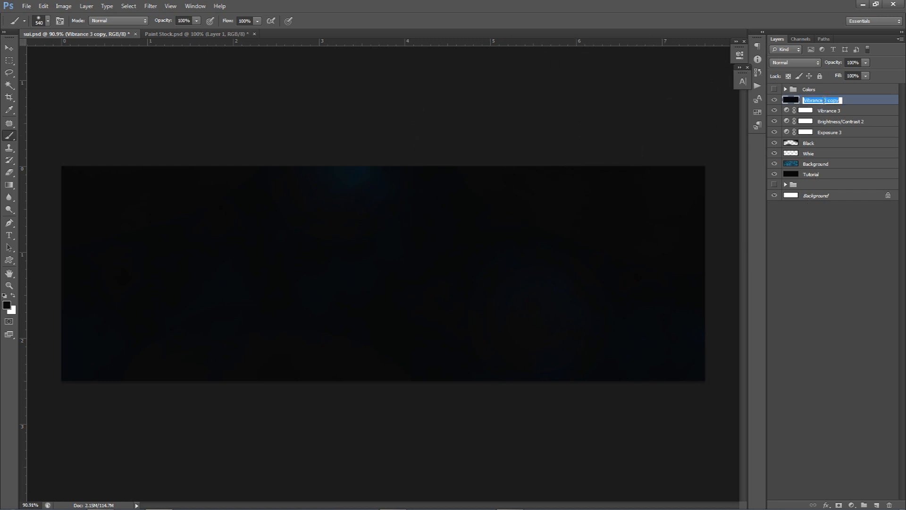
{"action": "type", "text": "Copy"}
{"action": "key", "text": "Return"}
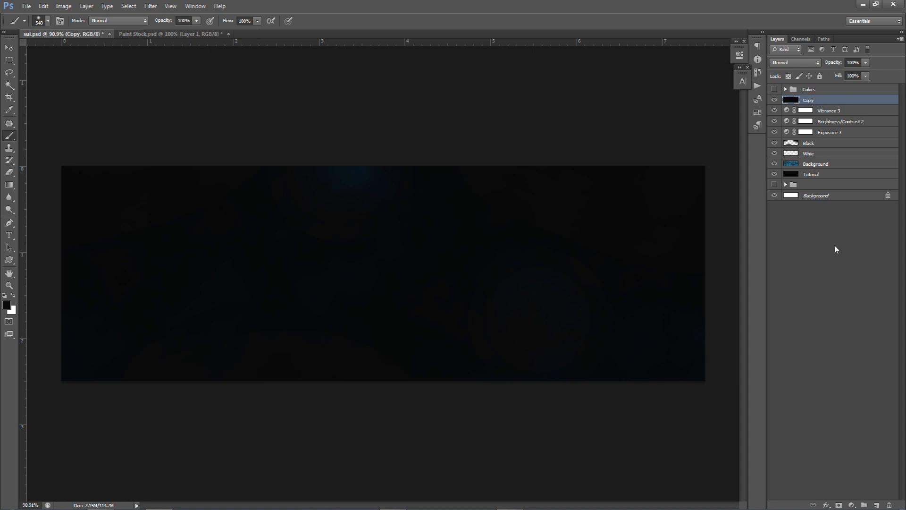
Step: Add a Vibrance adjustment layer clipped to the Copy layer with vibrance -100, and collapse its settings
{"action": "left_click", "coordinate": [852, 505]}
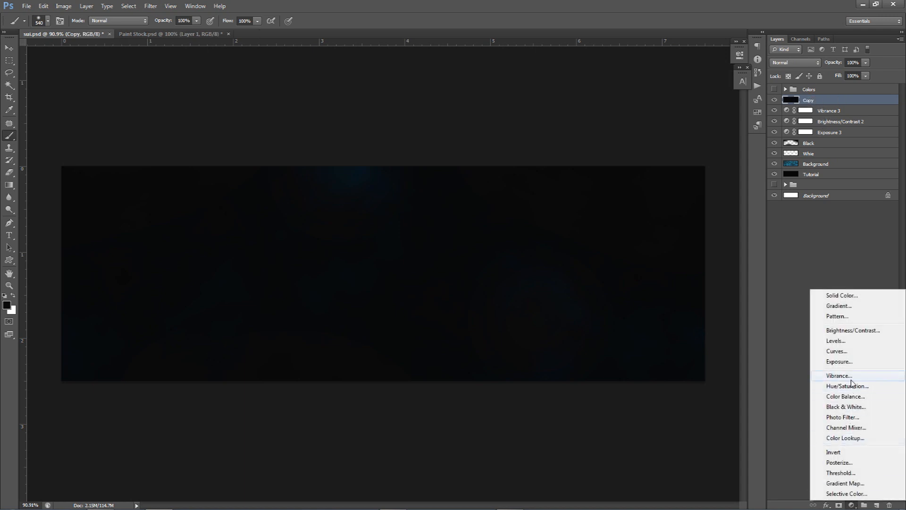
{"action": "left_click", "coordinate": [852, 376]}
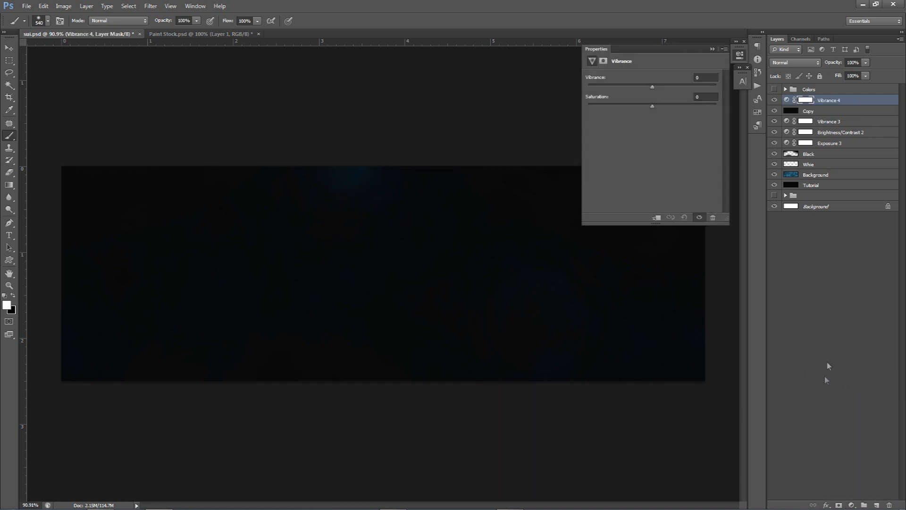
{"action": "right_click", "coordinate": [831, 100]}
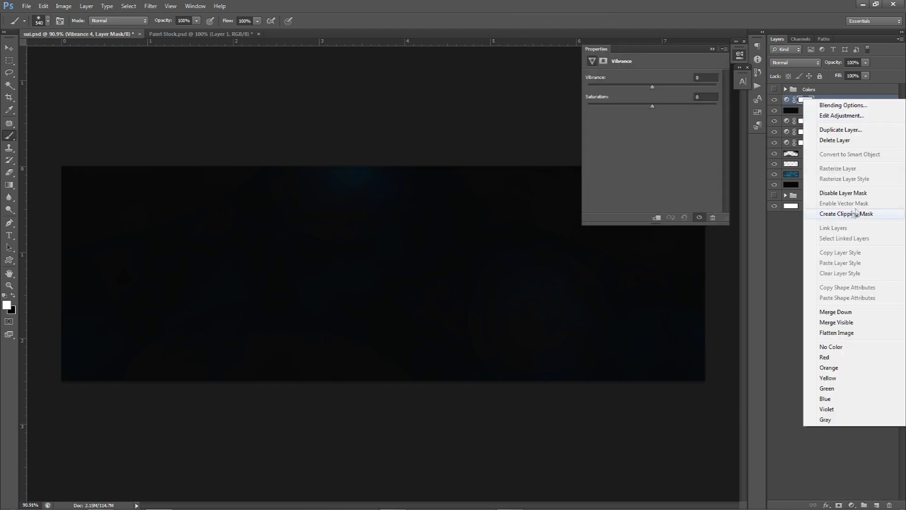
{"action": "left_click", "coordinate": [856, 214]}
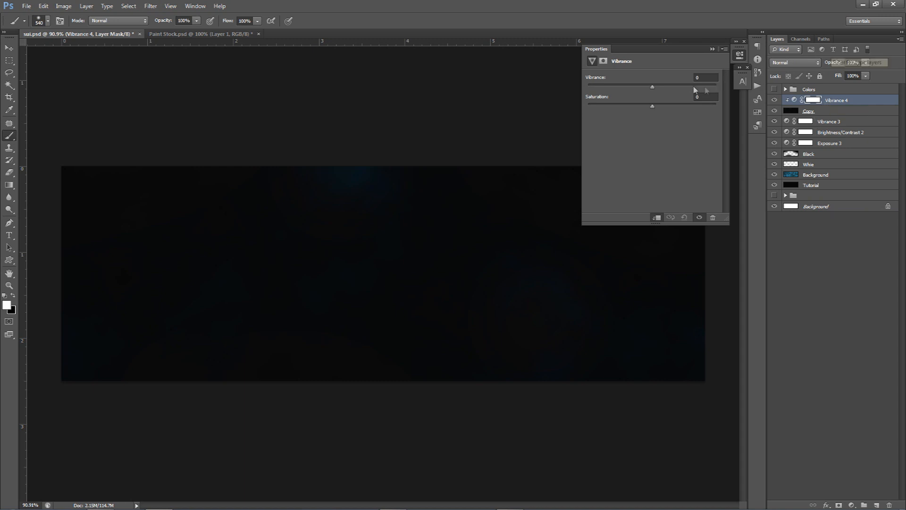
{"action": "left_click_drag", "start_coordinate": [653, 90], "coordinate": [588, 87]}
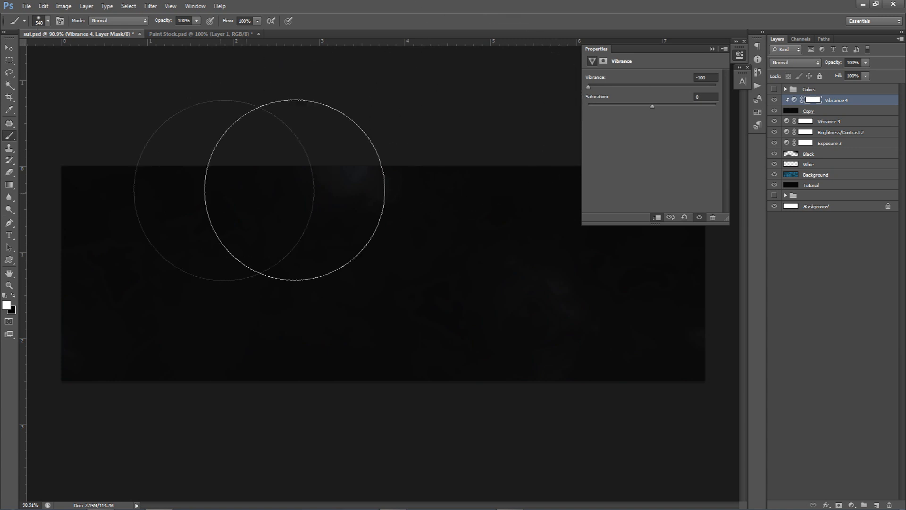
{"action": "left_click", "coordinate": [739, 55]}
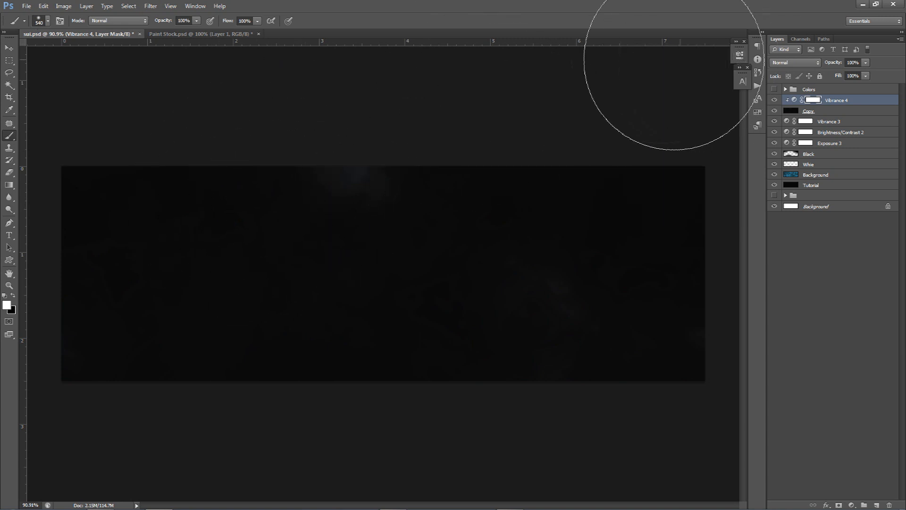
Step: Erase large soft areas of the Copy layer across the banner's middle and right side to bring back the blue tint
{"action": "left_click", "coordinate": [814, 112]}
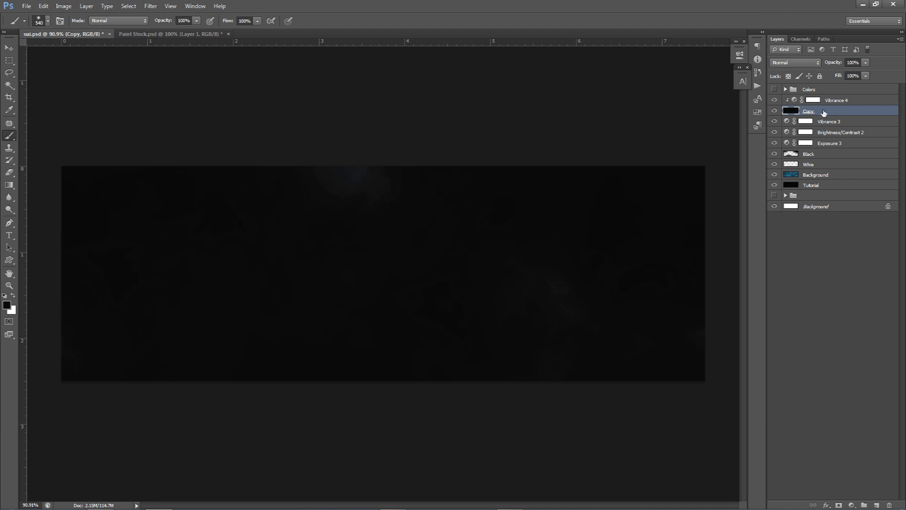
{"action": "key", "text": "e"}
{"action": "mouse_move", "coordinate": [321, 216]}
{"action": "left_mouse_down"}
{"action": "mouse_move", "coordinate": [411, 218]}
{"action": "mouse_move", "coordinate": [298, 195]}
{"action": "mouse_move", "coordinate": [241, 210]}
{"action": "mouse_move", "coordinate": [215, 227]}
{"action": "mouse_move", "coordinate": [160, 340]}
{"action": "mouse_move", "coordinate": [93, 343]}
{"action": "mouse_move", "coordinate": [149, 296]}
{"action": "mouse_move", "coordinate": [399, 398]}
{"action": "mouse_move", "coordinate": [454, 344]}
{"action": "mouse_move", "coordinate": [534, 298]}
{"action": "left_mouse_up"}
{"action": "left_click_drag", "start_coordinate": [482, 346], "coordinate": [527, 350]}
{"action": "left_click_drag", "start_coordinate": [375, 269], "coordinate": [321, 280]}
{"action": "left_click_drag", "start_coordinate": [615, 314], "coordinate": [674, 369]}
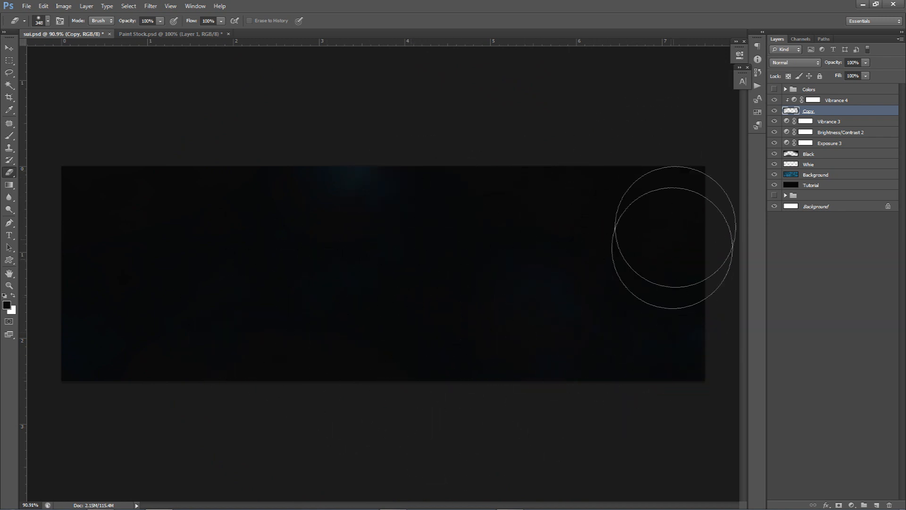
{"action": "left_click_drag", "start_coordinate": [601, 214], "coordinate": [605, 213]}
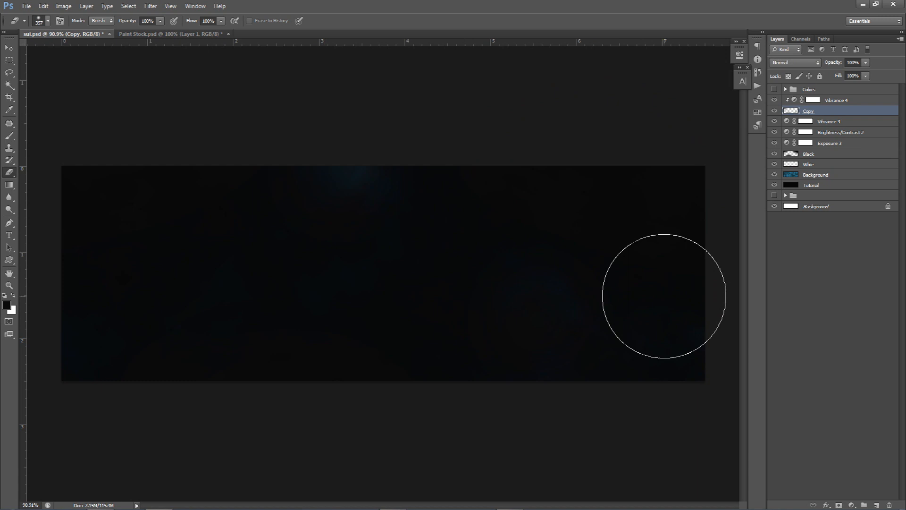
Step: Add a centred Kenyan Coffee 18 pt text reading Tutorial above Vibrance 4 in the banner's middle, coloured white (ffffff)
{"action": "left_click", "coordinate": [843, 104]}
{"action": "key", "text": "t"}
{"action": "left_click", "coordinate": [409, 269]}
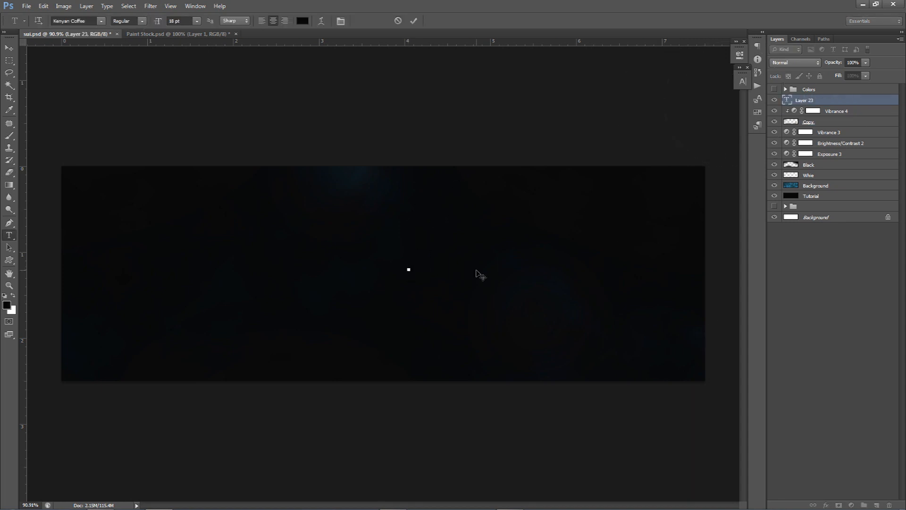
{"action": "type", "text": "Tutorial"}
{"action": "key", "text": "ctrl+a"}
{"action": "left_click", "coordinate": [303, 22]}
{"action": "left_click_drag", "start_coordinate": [358, 221], "coordinate": [283, 180]}
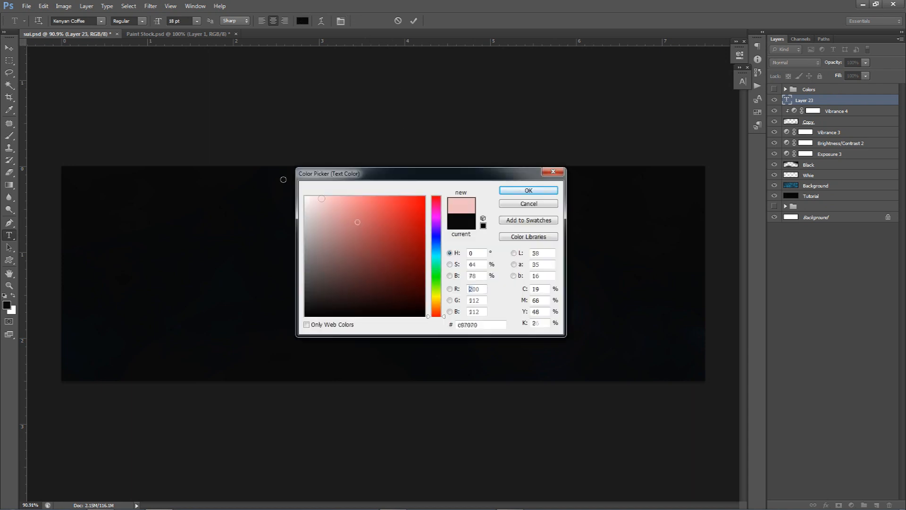
{"action": "left_click", "coordinate": [525, 191]}
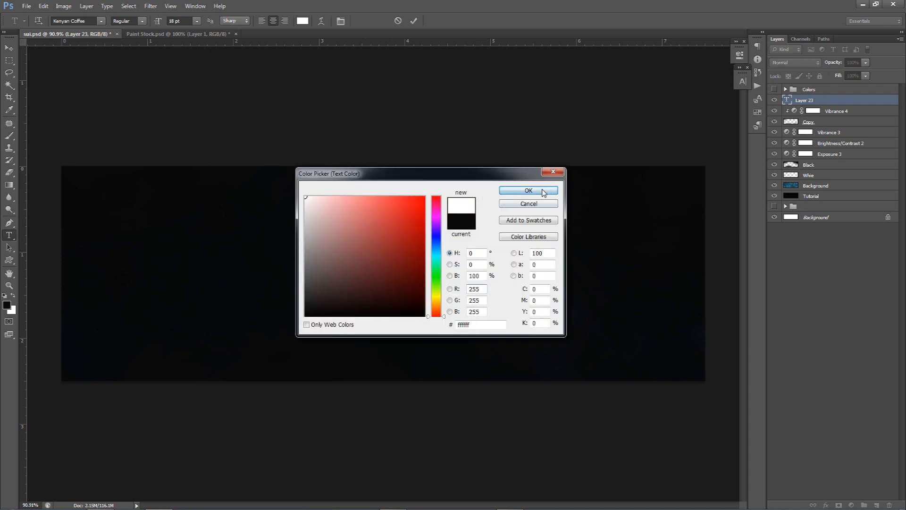
Step: Show the Colors group, replace the text with SQUAD and colour it with the bright blue sampled from the fourth swatch
{"action": "left_click", "coordinate": [774, 90]}
{"action": "double_click", "coordinate": [432, 242]}
{"action": "type", "text": "SQUAD"}
{"action": "key", "text": "ctrl+a"}
{"action": "left_click_drag", "start_coordinate": [493, 174], "coordinate": [479, 163]}
{"action": "left_click", "coordinate": [302, 21]}
{"action": "left_click", "coordinate": [683, 175]}
{"action": "left_click", "coordinate": [530, 190]}
{"action": "left_click", "coordinate": [414, 20]}
Step: Move the SQUAD text down to the banner's centre and duplicate it slightly above the original
{"action": "key", "text": "v"}
{"action": "left_click_drag", "start_coordinate": [355, 227], "coordinate": [355, 248]}
{"action": "mouse_move", "coordinate": [422, 250]}
{"action": "left_mouse_down"}
{"action": "mouse_move", "coordinate": [421, 276]}
{"action": "mouse_move", "coordinate": [423, 235]}
{"action": "left_mouse_up"}
Step: Change the upper text copy to read SUICIDE and save the document
{"action": "key", "text": "t"}
{"action": "left_click", "coordinate": [421, 232]}
{"action": "key", "text": "ctrl+a"}
{"action": "type", "text": "SUICI"}
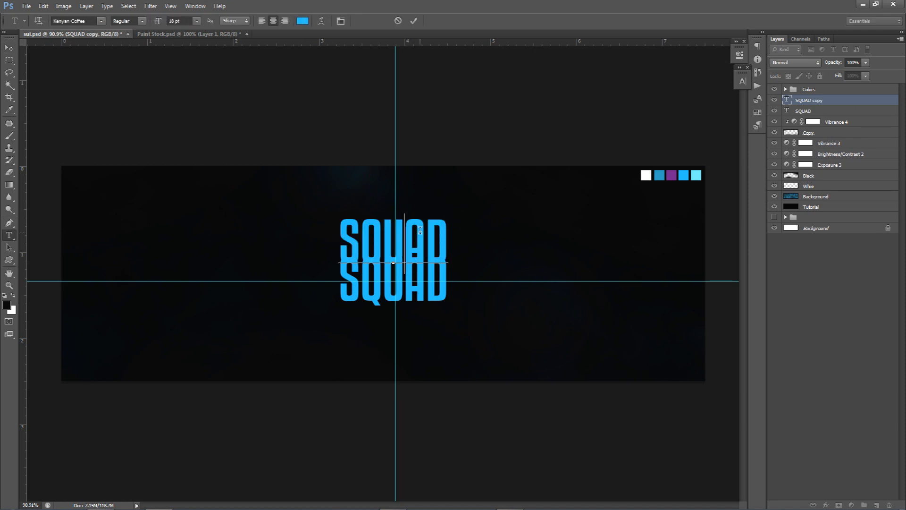
{"action": "type", "text": "DE"}
{"action": "key", "text": "ctrl+a"}
{"action": "left_click", "coordinate": [414, 20]}
{"action": "key", "text": "ctrl+s"}
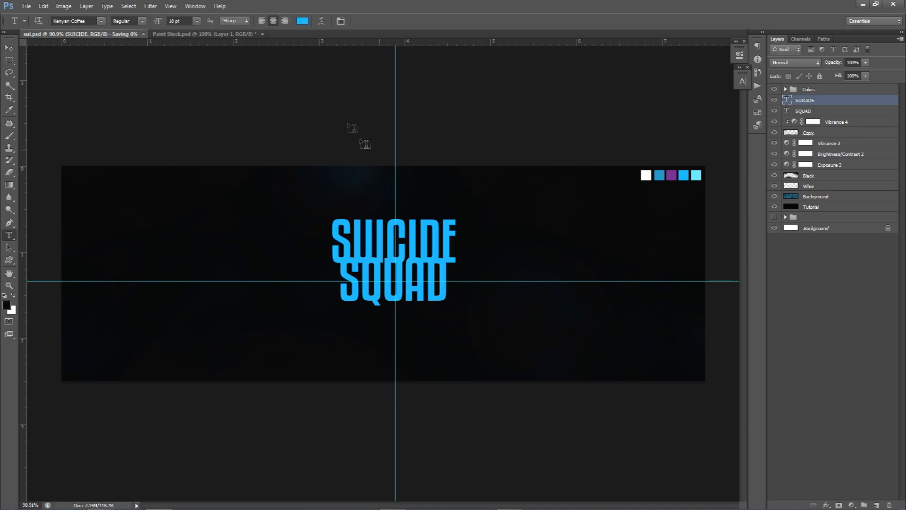
Step: Recolour the SUICIDE text with the white swatch and reduce its font size to well below that of SQUAD
{"action": "left_click", "coordinate": [390, 226]}
{"action": "key", "text": "ctrl+a"}
{"action": "left_click", "coordinate": [303, 21]}
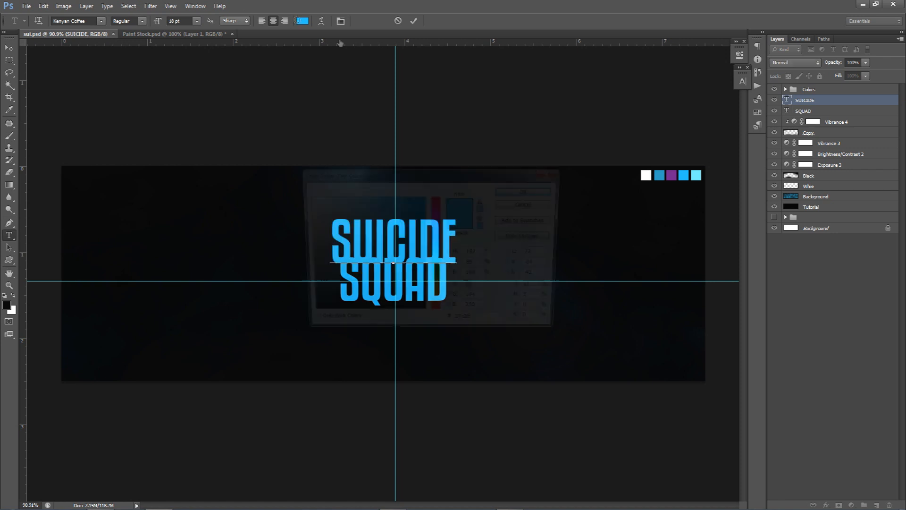
{"action": "left_click", "coordinate": [611, 182]}
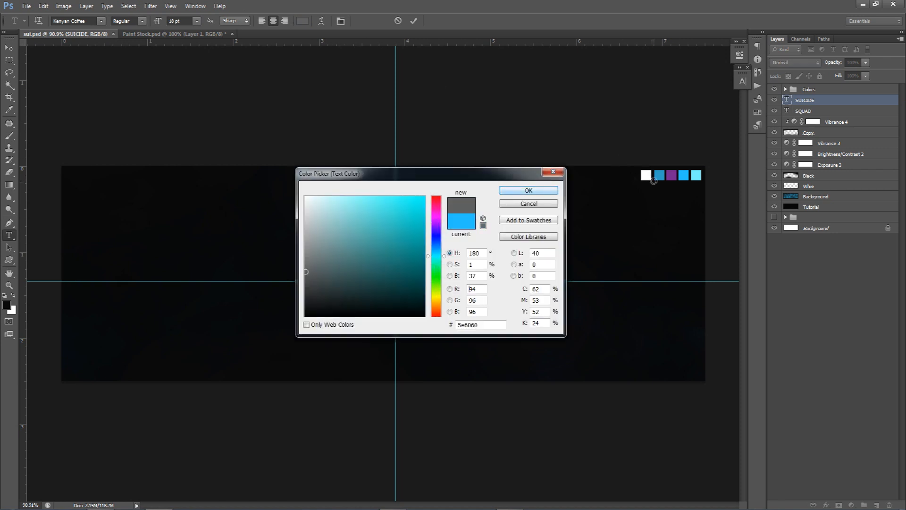
{"action": "left_click", "coordinate": [647, 176]}
{"action": "left_click", "coordinate": [529, 190]}
{"action": "left_click", "coordinate": [184, 21]}
{"action": "scroll", "coordinate": [186, 21], "scroll_direction": "down", "scroll_amount": 7}
{"action": "scroll", "coordinate": [186, 21], "scroll_direction": "down", "scroll_amount": 5}
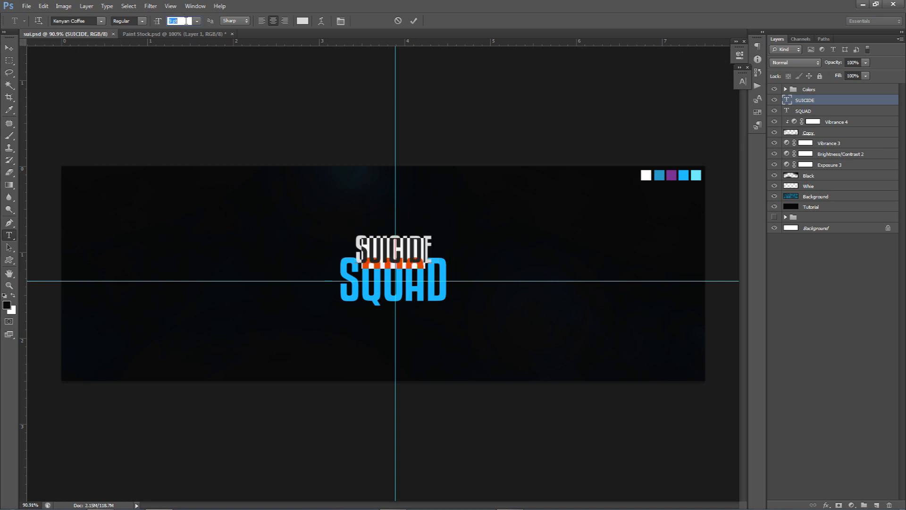
{"action": "left_click", "coordinate": [414, 20]}
Step: Place SUICIDE just above SQUAD, aligned with its left edge, nudge it up, and hide the guides
{"action": "key", "text": "v"}
{"action": "left_click_drag", "start_coordinate": [465, 228], "coordinate": [432, 221]}
{"action": "key", "text": "Up"}
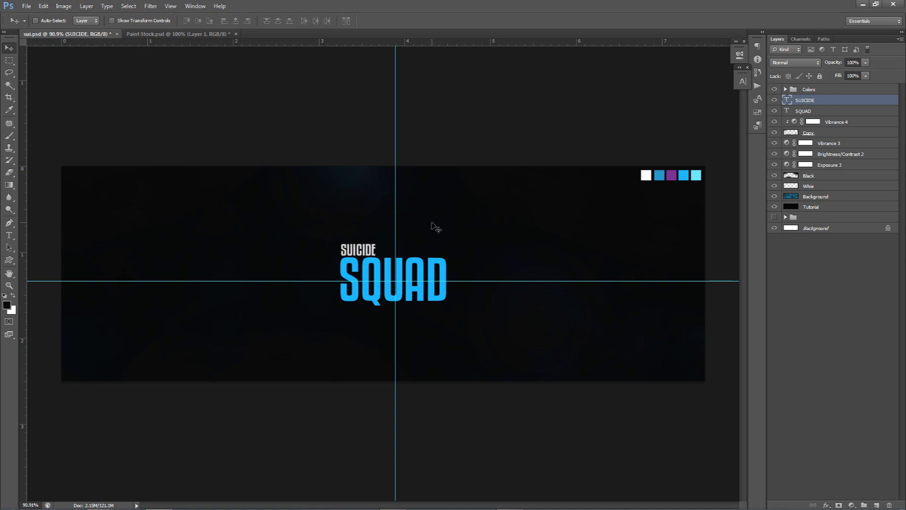
{"action": "key", "text": "ctrl+semicolon"}
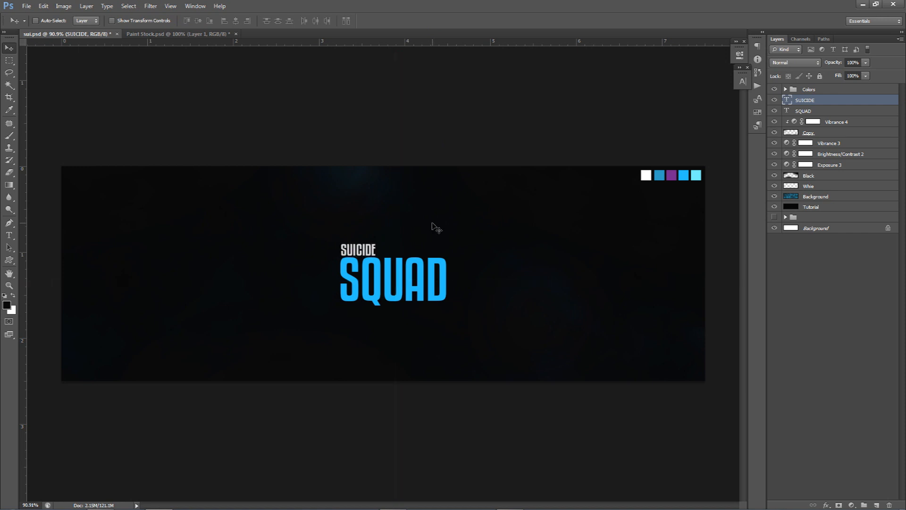
{"action": "key", "text": "Up"}
Step: Switch to the Paint Stock.psd document holding the blue paint texture
{"action": "left_click", "coordinate": [152, 34]}
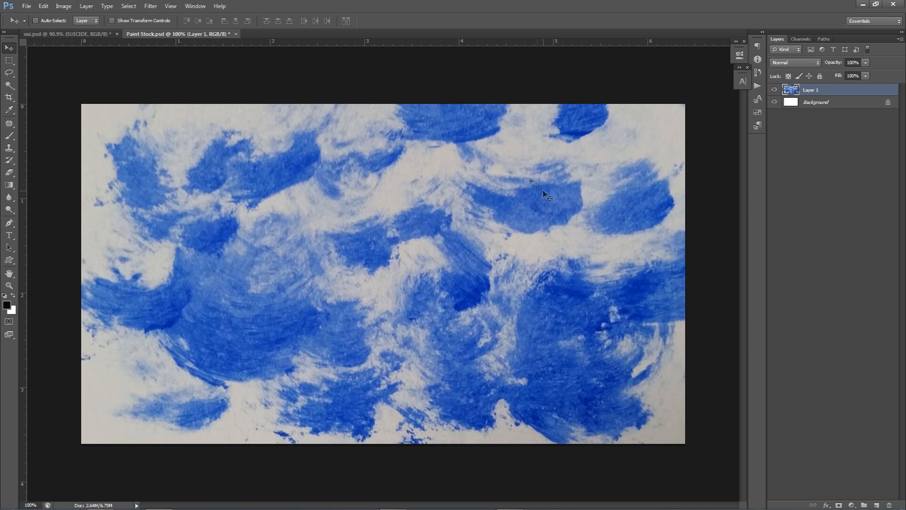
{"action": "left_click", "coordinate": [64, 6]}
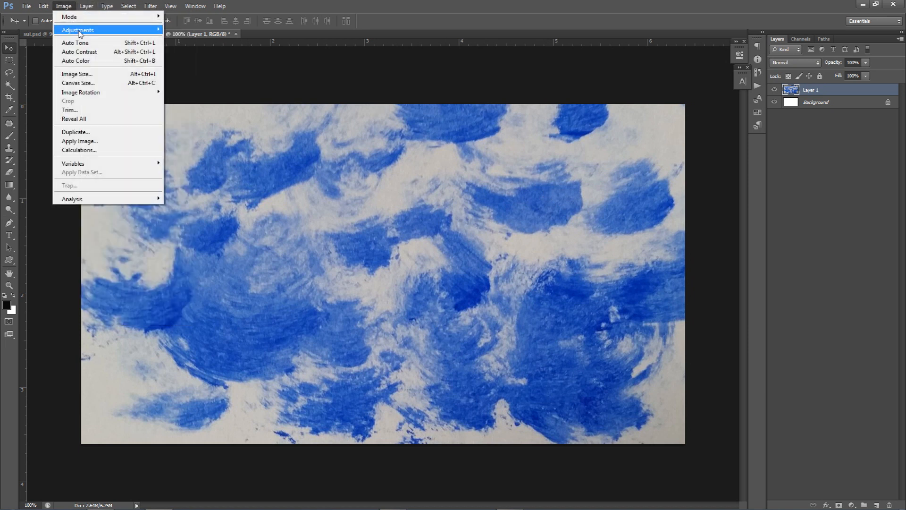
{"action": "mouse_move", "coordinate": [80, 31]}
{"action": "left_click", "coordinate": [189, 154]}
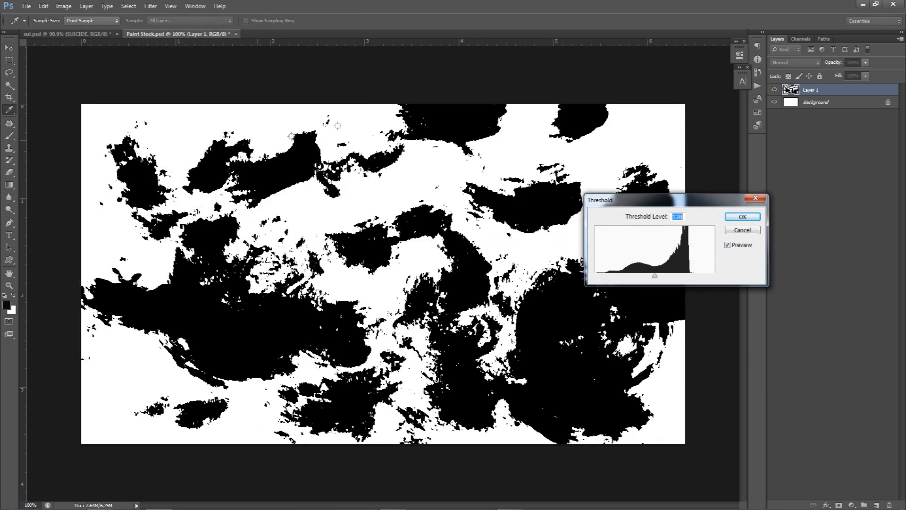
{"action": "left_click_drag", "start_coordinate": [636, 204], "coordinate": [250, 198]}
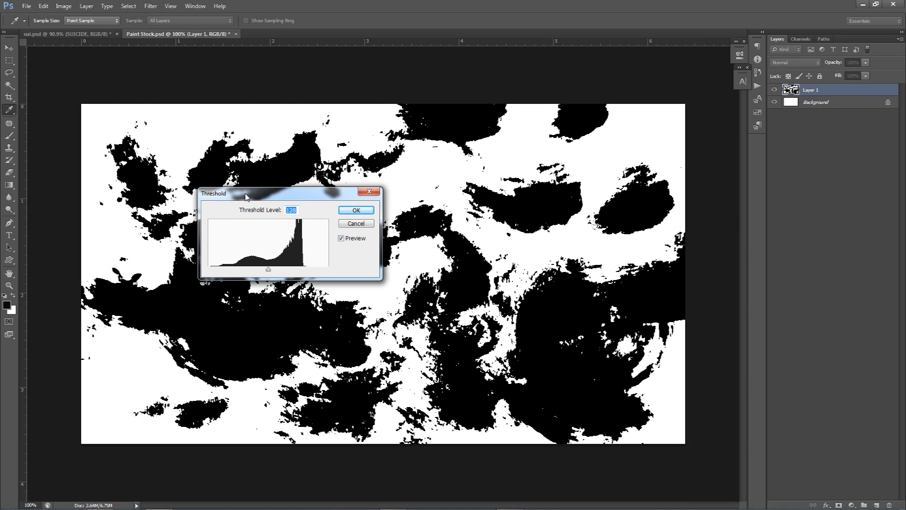
{"action": "left_click_drag", "start_coordinate": [270, 274], "coordinate": [235, 275]}
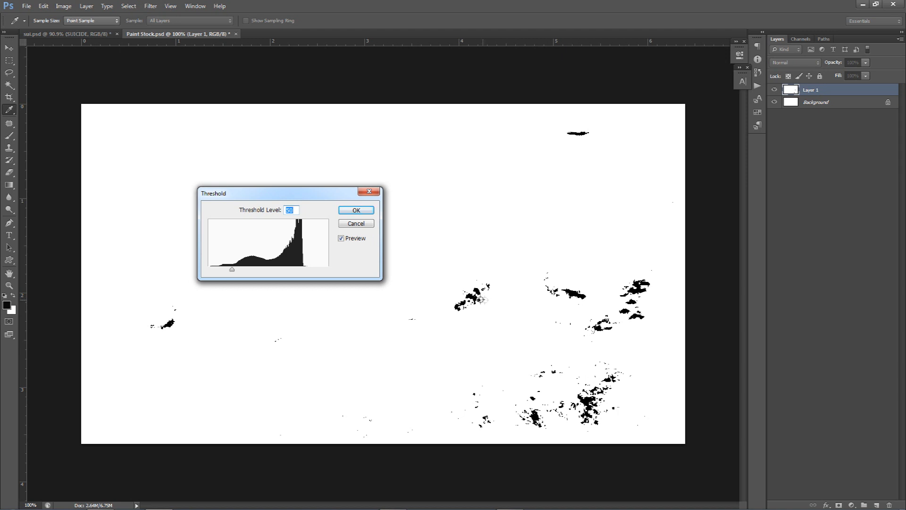
{"action": "left_click_drag", "start_coordinate": [233, 270], "coordinate": [270, 271]}
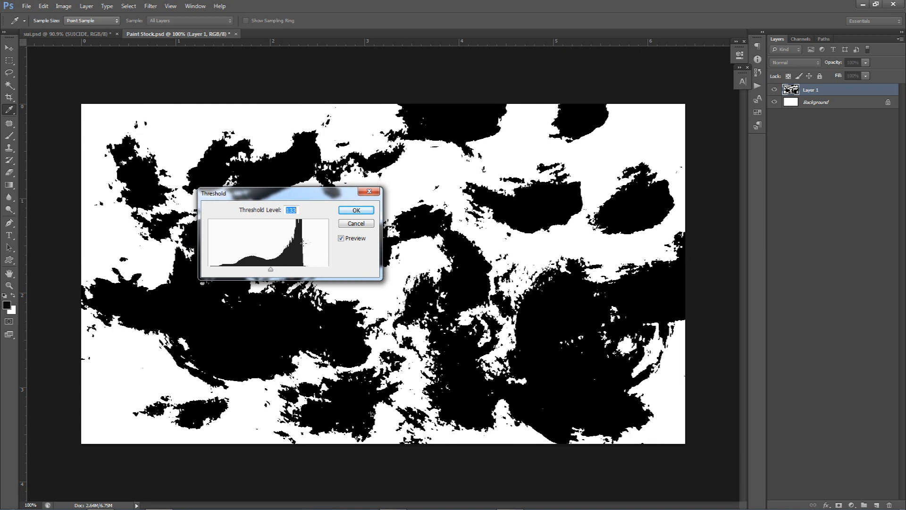
{"action": "left_click", "coordinate": [353, 225]}
Step: Convert the blue paint texture layer to pure black and white with a Threshold adjustment at the default level
{"action": "left_click", "coordinate": [64, 6]}
{"action": "mouse_move", "coordinate": [78, 29]}
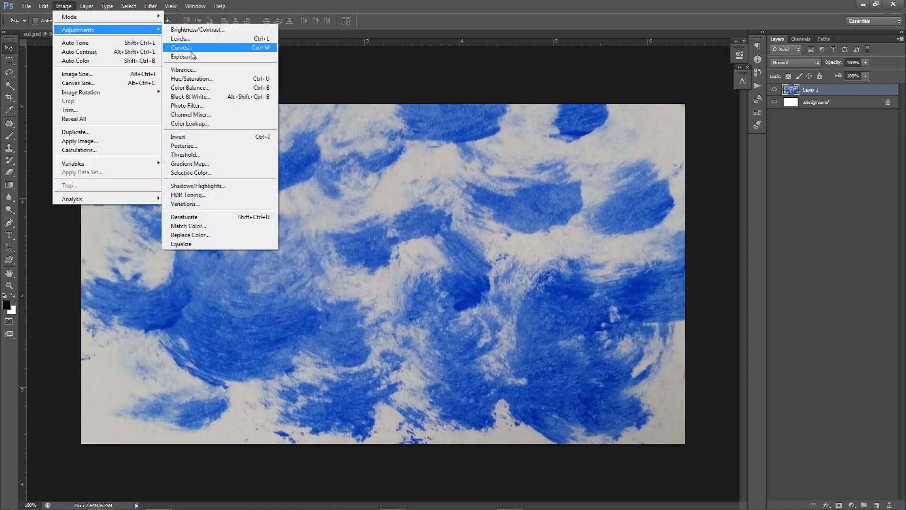
{"action": "left_click", "coordinate": [186, 154]}
{"action": "left_click", "coordinate": [352, 211]}
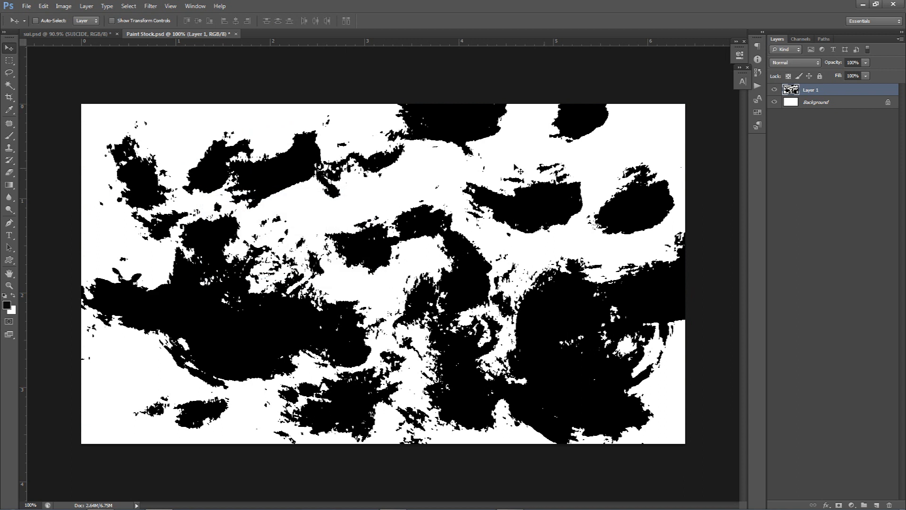
Step: Lasso freehand around the isolated paint stroke in the upper middle-right of the texture and cut it to a new layer
{"action": "left_click", "coordinate": [9, 73]}
{"action": "left_click", "coordinate": [43, 73]}
{"action": "left_click_drag", "start_coordinate": [565, 155], "coordinate": [510, 164]}
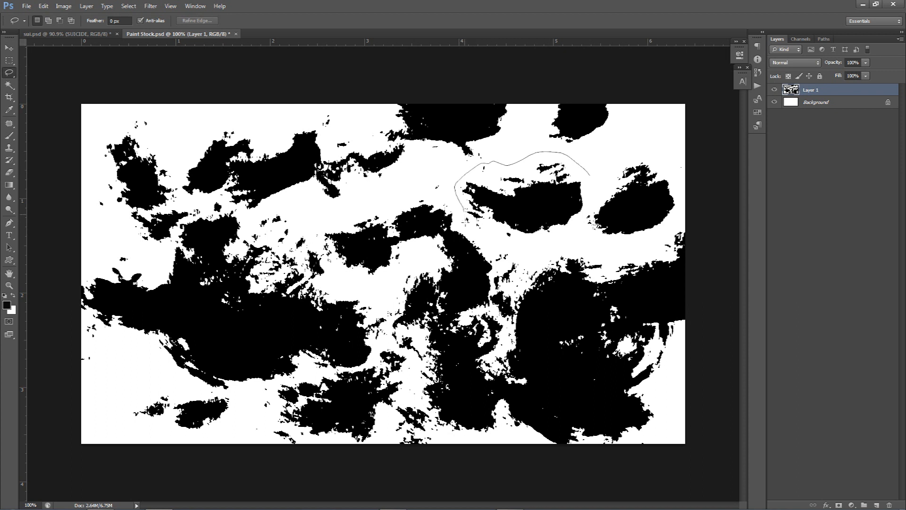
{"action": "mouse_move", "coordinate": [498, 244]}
{"action": "left_mouse_down"}
{"action": "mouse_move", "coordinate": [550, 245]}
{"action": "mouse_move", "coordinate": [574, 222]}
{"action": "left_mouse_up"}
{"action": "left_click_drag", "start_coordinate": [593, 180], "coordinate": [591, 176]}
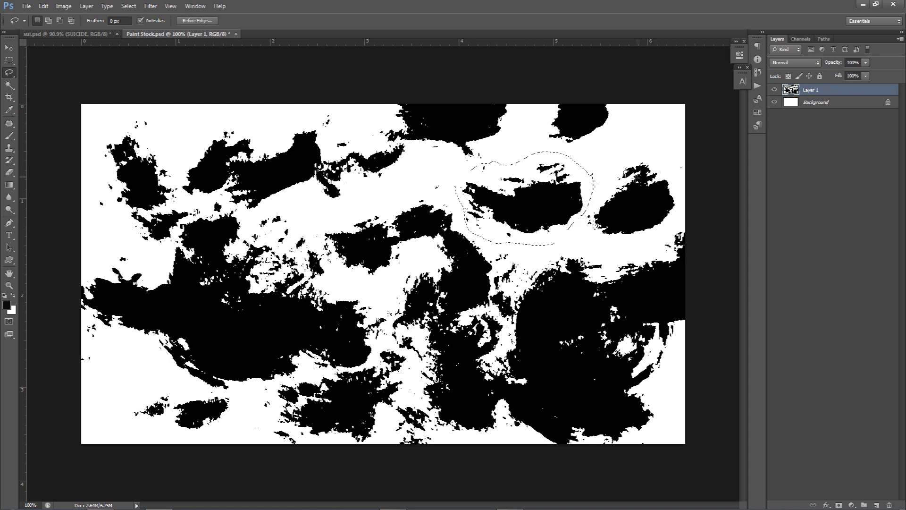
{"action": "key", "text": "m"}
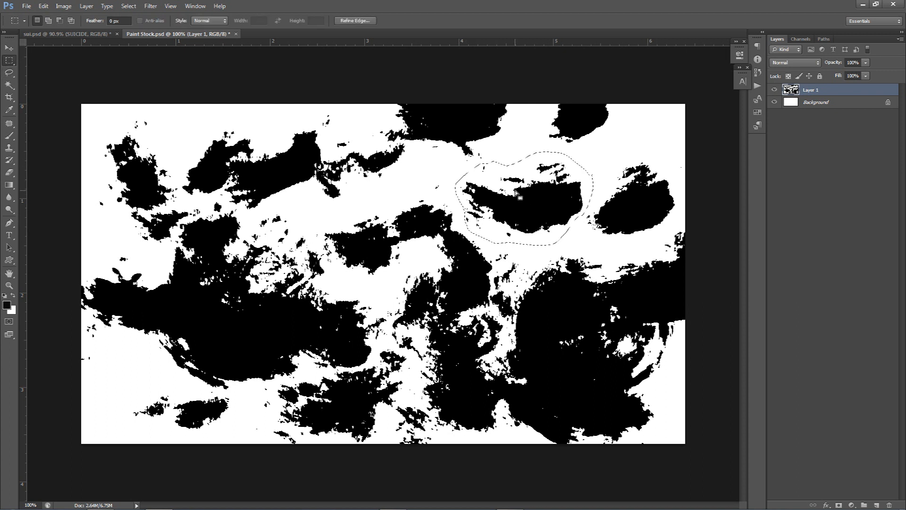
{"action": "right_click", "coordinate": [533, 184]}
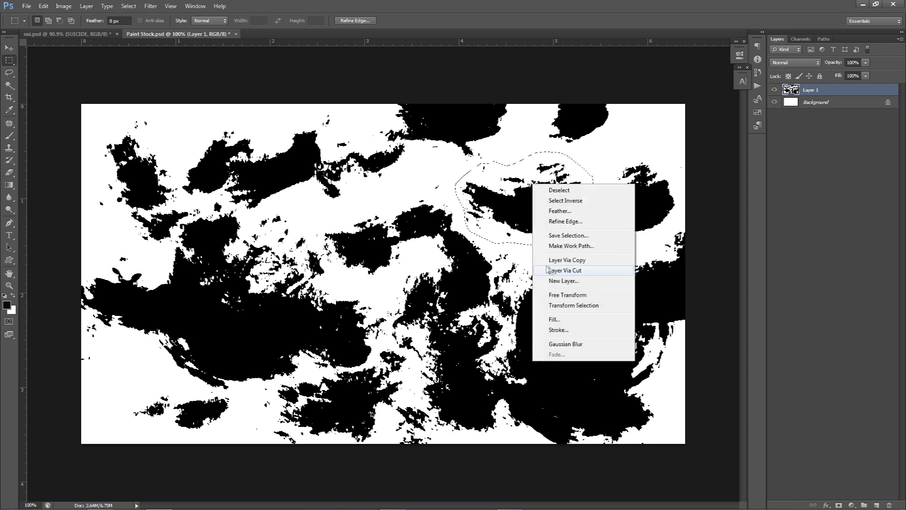
{"action": "left_click", "coordinate": [548, 270]}
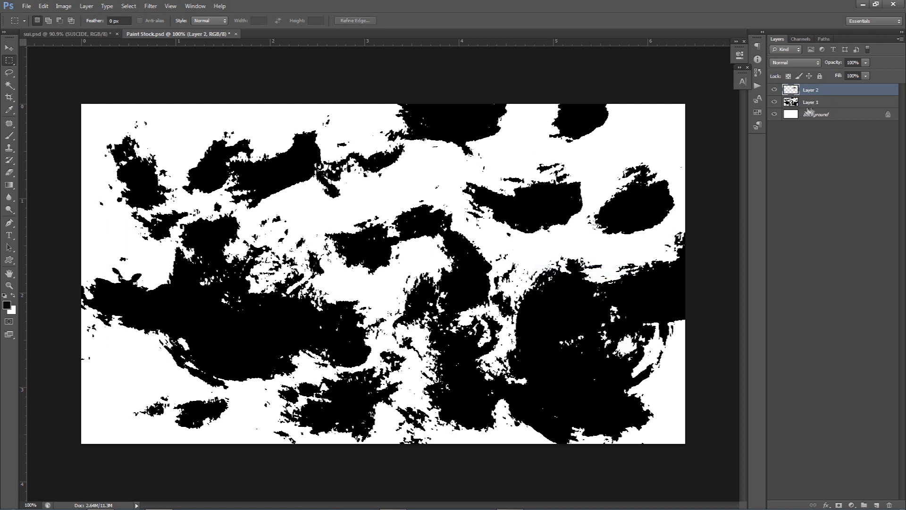
Step: Delete the leftover texture layer and transfer the cut-out paint stroke into sui.psd, to the right of the title
{"action": "left_click", "coordinate": [825, 111]}
{"action": "left_click", "coordinate": [824, 106]}
{"action": "key", "text": "Delete"}
{"action": "left_click", "coordinate": [818, 91]}
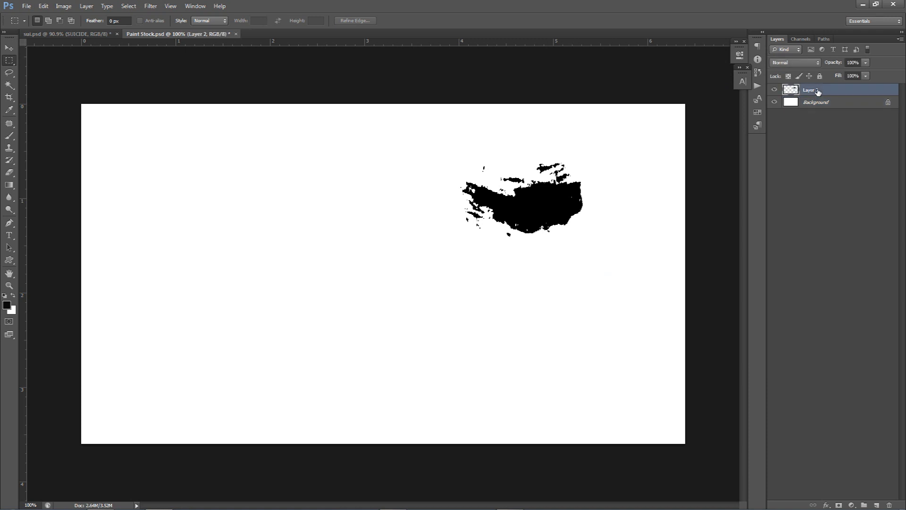
{"action": "key", "text": "v"}
{"action": "mouse_move", "coordinate": [576, 166]}
{"action": "left_mouse_down"}
{"action": "mouse_move", "coordinate": [520, 197]}
{"action": "mouse_move", "coordinate": [97, 35]}
{"action": "mouse_move", "coordinate": [413, 206]}
{"action": "mouse_move", "coordinate": [372, 232]}
{"action": "mouse_move", "coordinate": [569, 243]}
{"action": "left_mouse_up"}
Step: Select the white area around the paint stroke with the Magic Wand, delete it, and deselect
{"action": "key", "text": "w"}
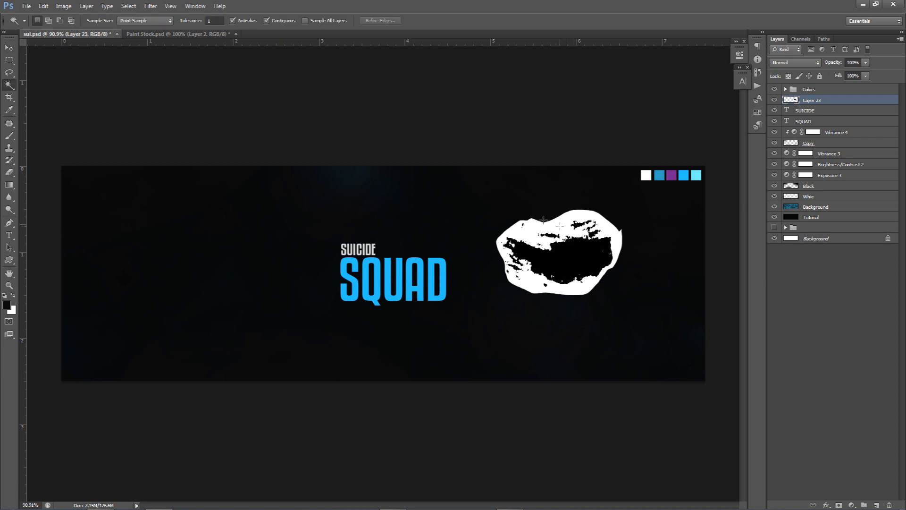
{"action": "left_click", "coordinate": [8, 84]}
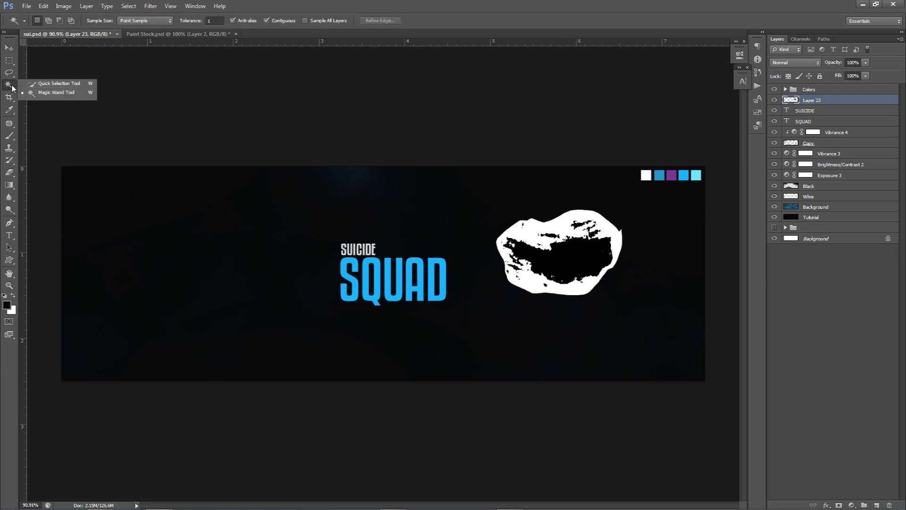
{"action": "left_click", "coordinate": [40, 94]}
{"action": "left_click", "coordinate": [562, 227]}
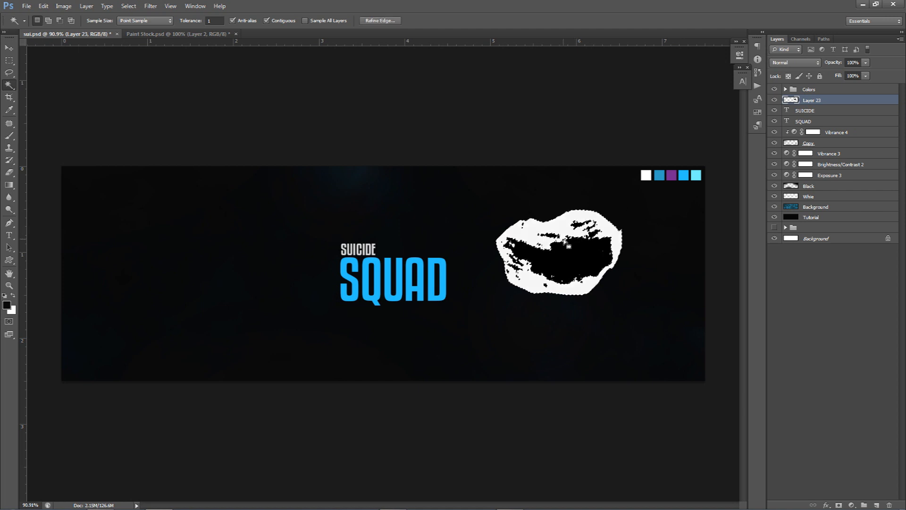
{"action": "key", "text": "Delete"}
{"action": "key", "text": "ctrl+d"}
Step: Select the larger white specks left inside the paint stroke, delete them, and clear the selection
{"action": "scroll", "coordinate": [531, 255], "scroll_direction": "up", "scroll_amount": 3}
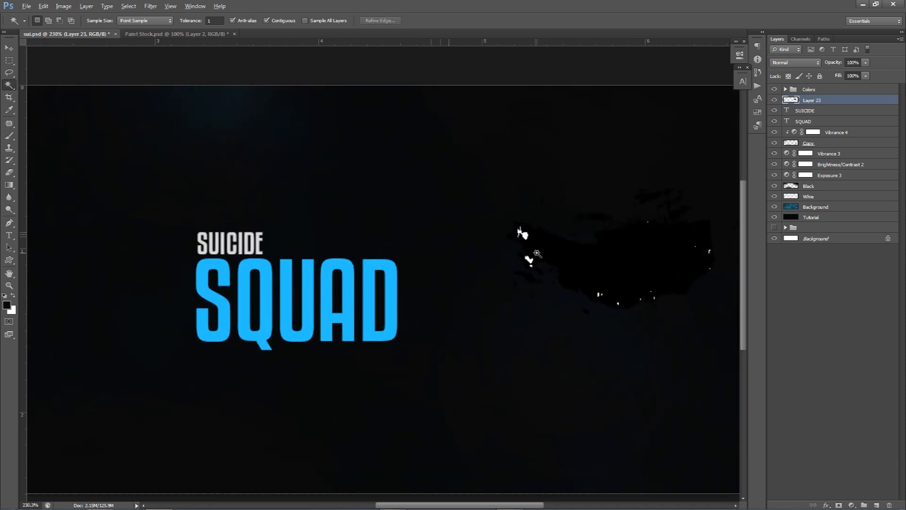
{"action": "scroll", "coordinate": [535, 255], "scroll_direction": "up", "scroll_amount": 2}
{"action": "left_click", "coordinate": [256, 159], "text": "shift"}
{"action": "left_click", "coordinate": [268, 208], "text": "shift"}
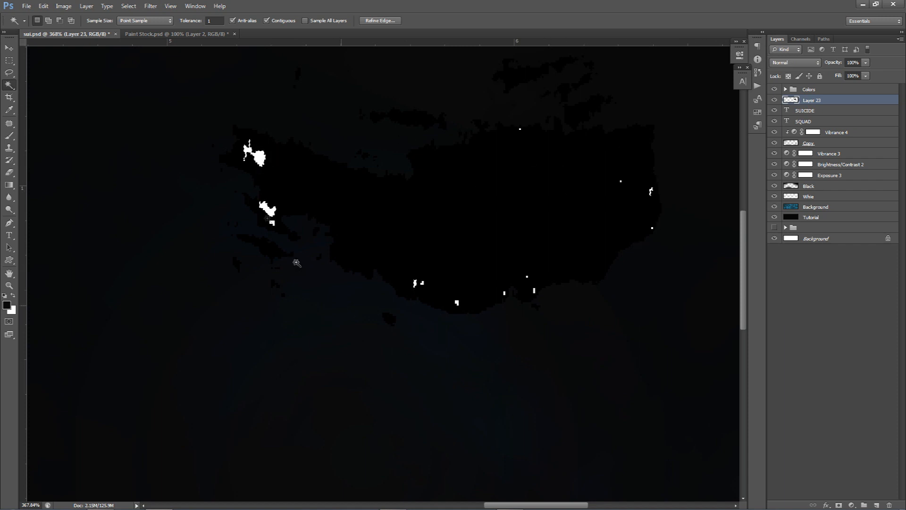
{"action": "key", "text": "Delete"}
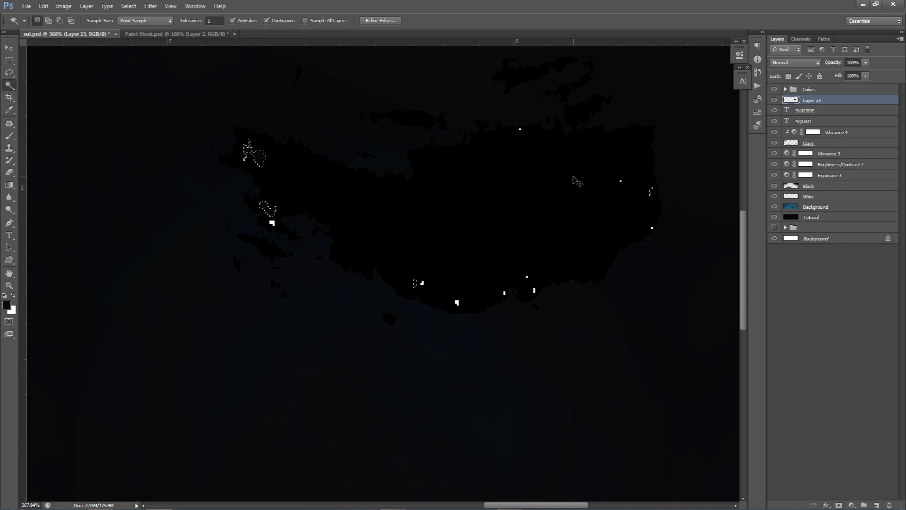
{"action": "key", "text": "ctrl+d"}
{"action": "key", "text": "v"}
{"action": "scroll", "coordinate": [515, 249], "scroll_direction": "down", "scroll_amount": 5}
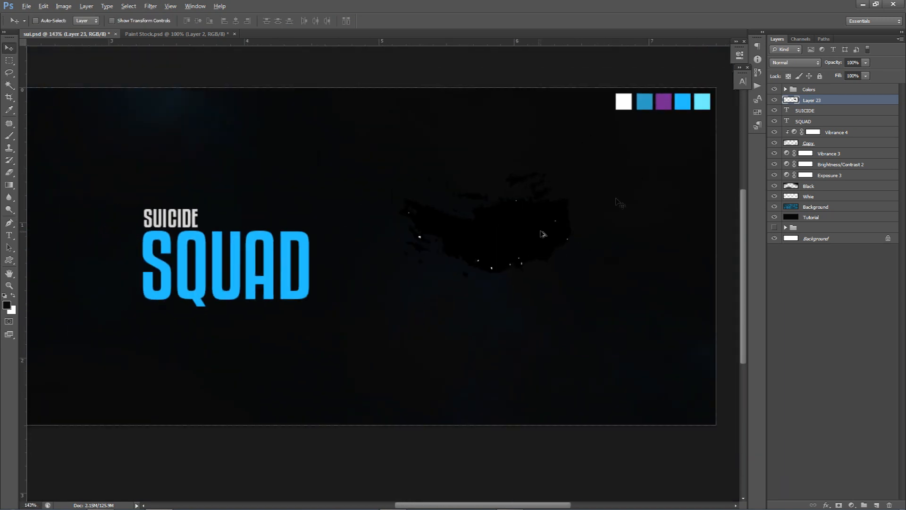
Step: Add a Color Overlay to the paint stroke layer in bright blue 27c2ff, sampled from the fourth colour swatch
{"action": "double_click", "coordinate": [848, 102]}
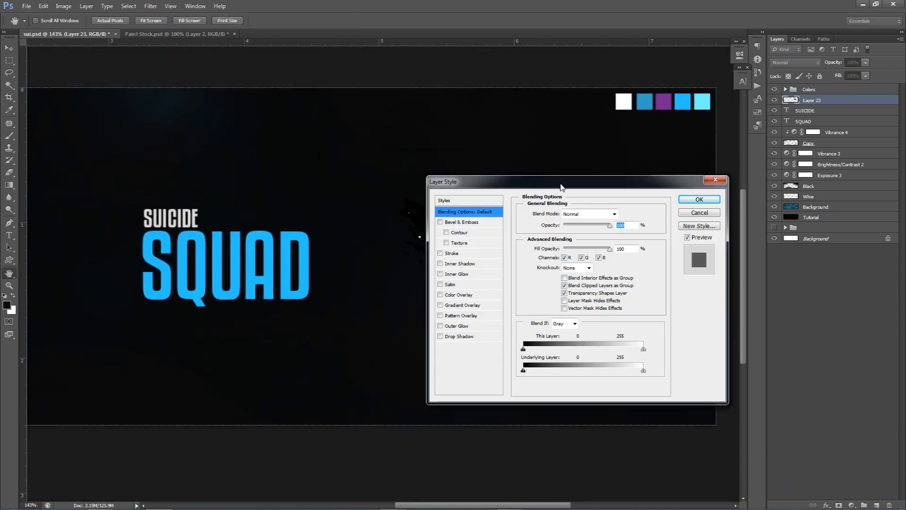
{"action": "left_click_drag", "start_coordinate": [563, 186], "coordinate": [735, 138]}
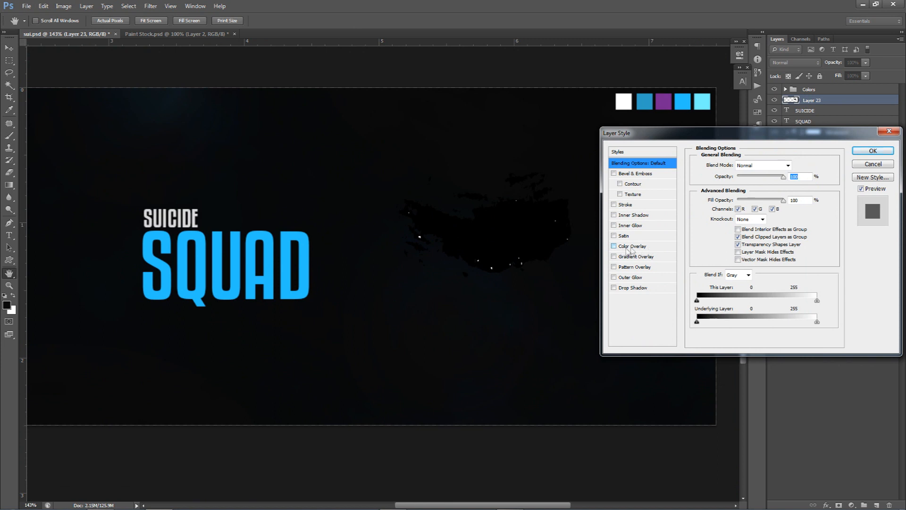
{"action": "left_click", "coordinate": [628, 248]}
{"action": "left_click", "coordinate": [797, 165]}
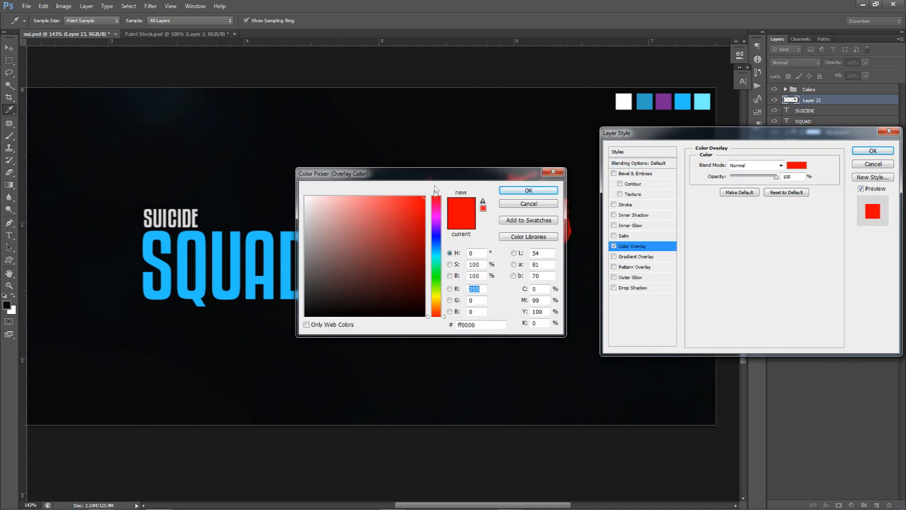
{"action": "left_click_drag", "start_coordinate": [415, 174], "coordinate": [689, 225]}
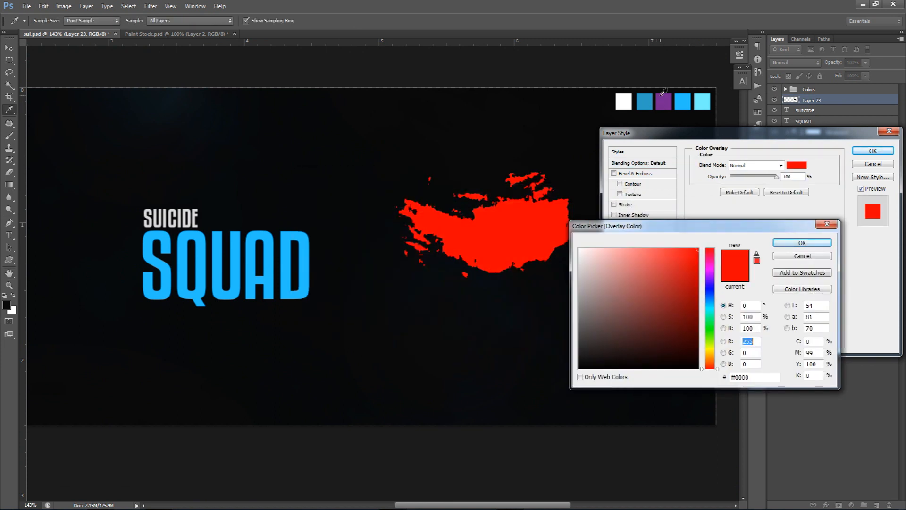
{"action": "left_click", "coordinate": [682, 96]}
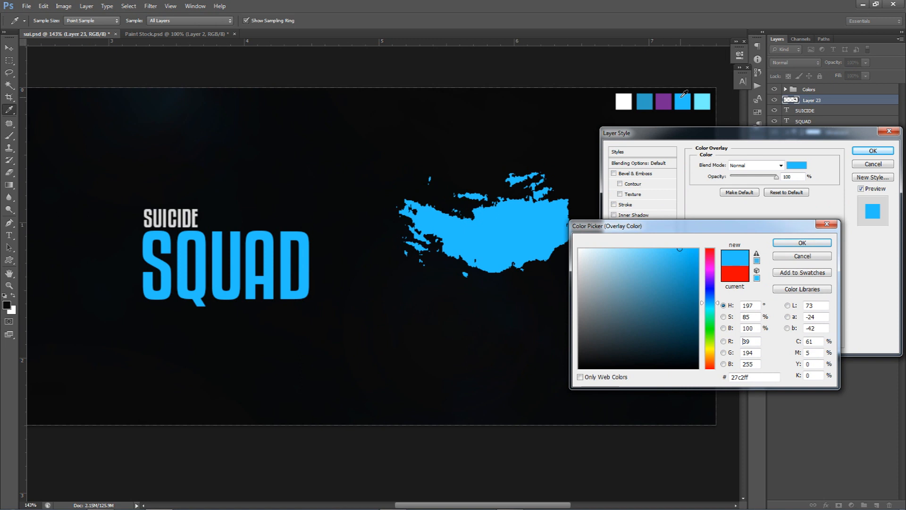
{"action": "left_click", "coordinate": [803, 243]}
{"action": "key", "text": "Return"}
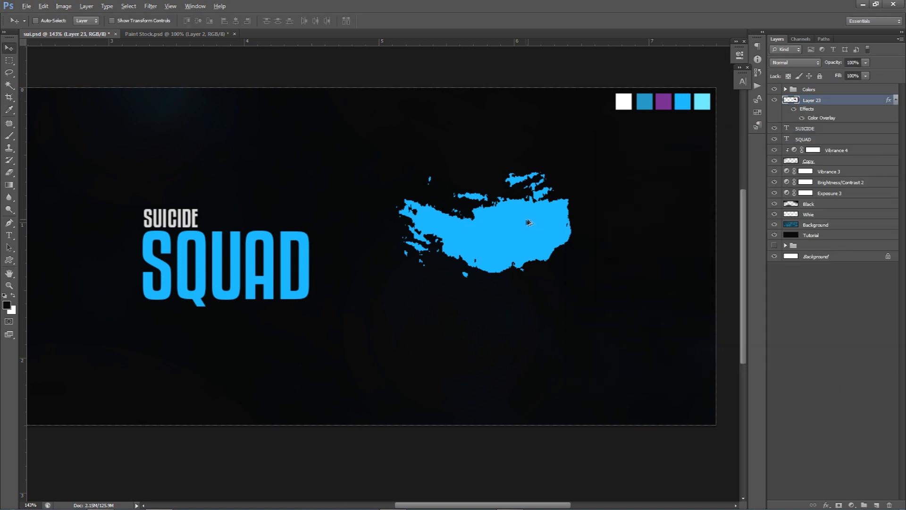
Step: Collapse the paint stroke layer's effects list and rename the layer to 1 First
{"action": "scroll", "coordinate": [528, 222], "scroll_direction": "down", "scroll_amount": 3}
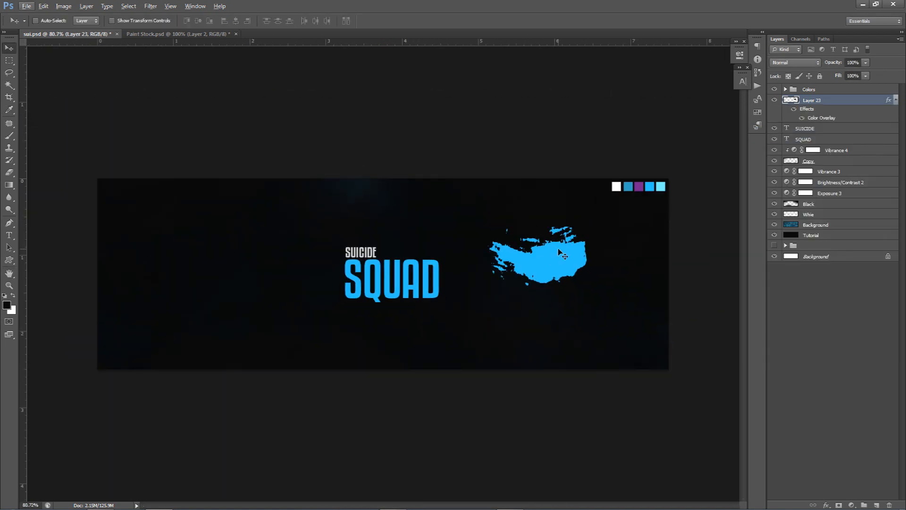
{"action": "left_click", "coordinate": [893, 101]}
{"action": "double_click", "coordinate": [813, 100]}
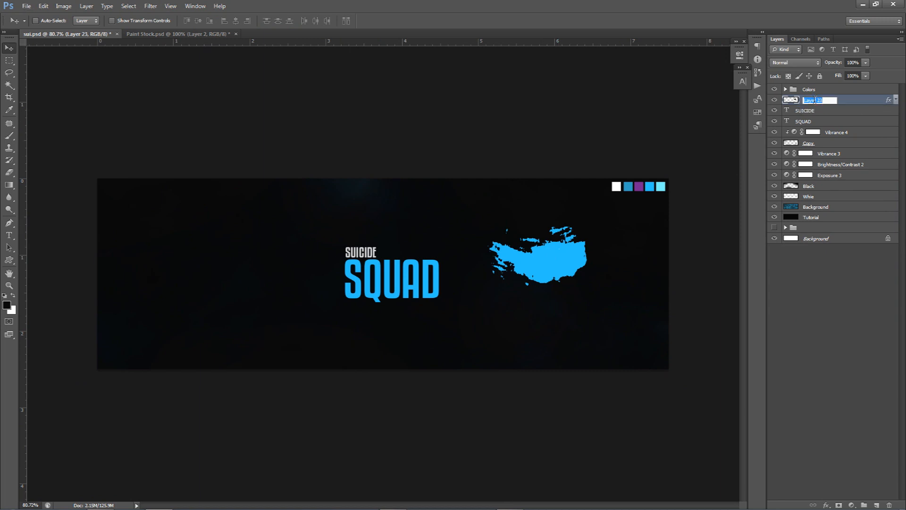
{"action": "type", "text": "1 First"}
{"action": "key", "text": "Return"}
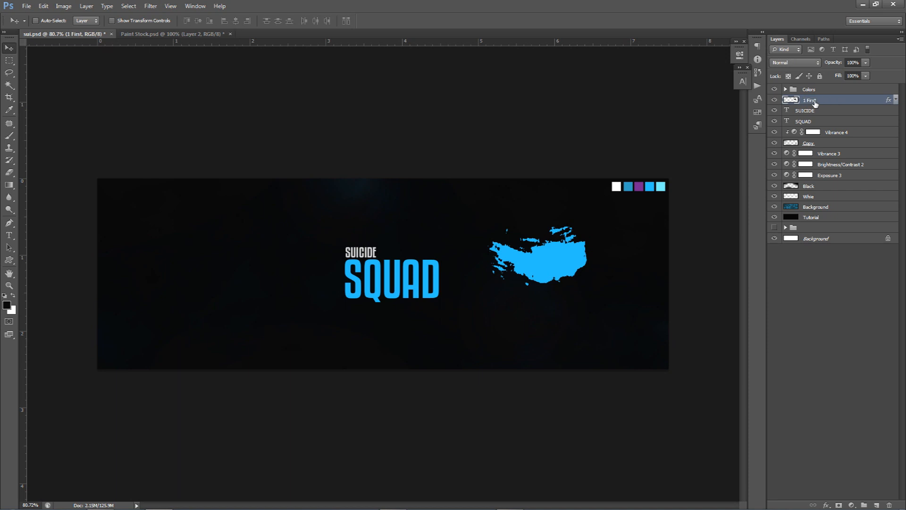
Step: Move the paint stroke to the banner's lower-right edge and rotate it about 22°, letting its lower part run off the canvas
{"action": "left_click_drag", "start_coordinate": [553, 234], "coordinate": [589, 355]}
{"action": "key", "text": "ctrl+t"}
{"action": "left_click_drag", "start_coordinate": [534, 269], "coordinate": [580, 260]}
{"action": "left_click_drag", "start_coordinate": [601, 392], "coordinate": [603, 359]}
{"action": "left_click_drag", "start_coordinate": [624, 324], "coordinate": [622, 321]}
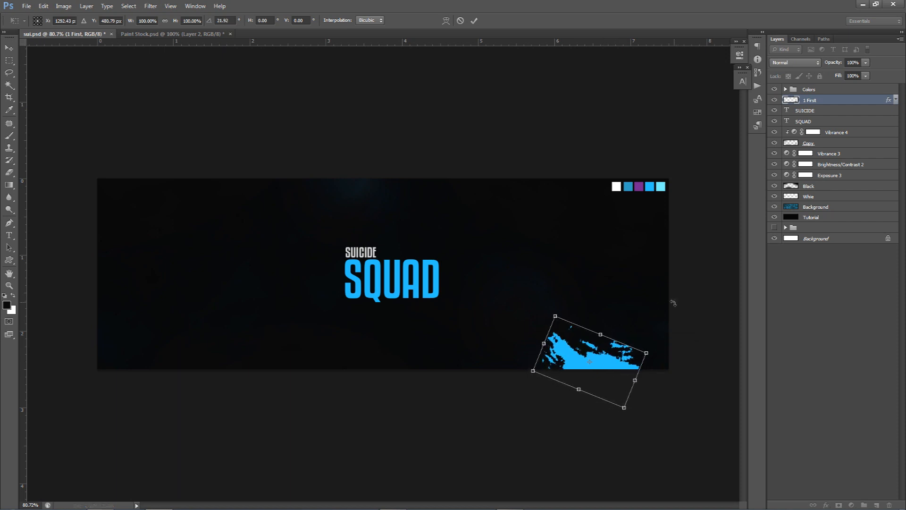
{"action": "key", "text": "Return"}
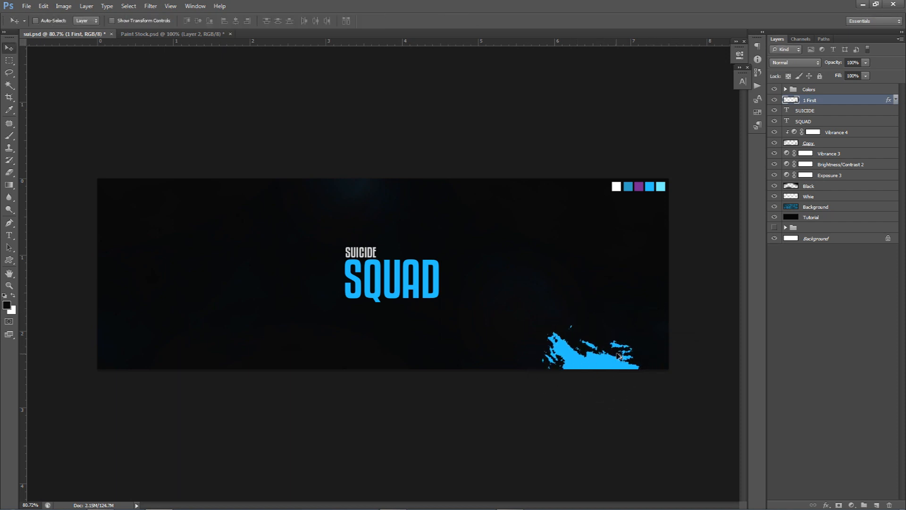
Step: Duplicate the paint stroke to the banner's upper-left edge and rotate it so that it hangs down from the top edge
{"action": "left_click_drag", "start_coordinate": [622, 360], "coordinate": [340, 207]}
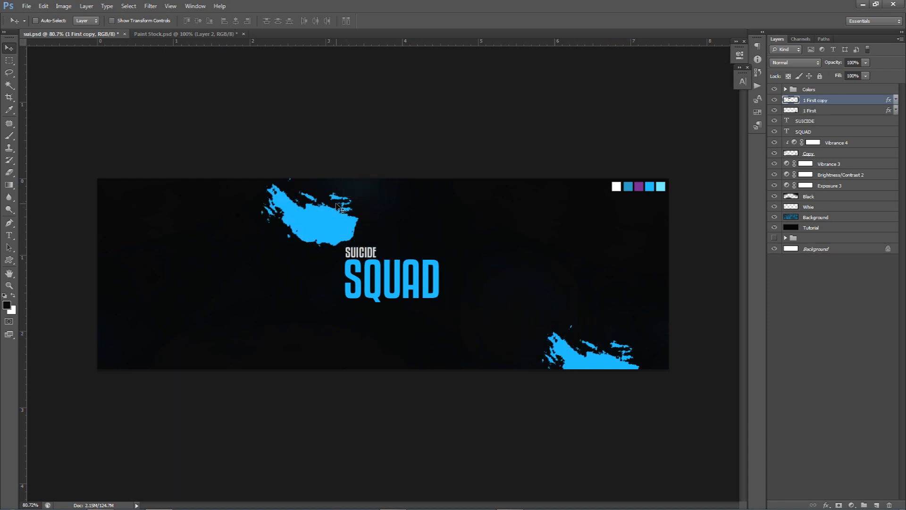
{"action": "key", "text": "ctrl+t"}
{"action": "left_click_drag", "start_coordinate": [472, 225], "coordinate": [251, 185]}
{"action": "left_click_drag", "start_coordinate": [296, 207], "coordinate": [216, 179]}
{"action": "left_click_drag", "start_coordinate": [364, 219], "coordinate": [369, 207]}
Step: Duplicate the upper-left paint stroke to the lower-left edge and rotate it to rise from the bottom like the lower-right one
{"action": "left_click_drag", "start_coordinate": [250, 203], "coordinate": [276, 399]}
{"action": "key", "text": "Return"}
{"action": "key", "text": "ctrl+t"}
{"action": "left_click_drag", "start_coordinate": [324, 354], "coordinate": [102, 336]}
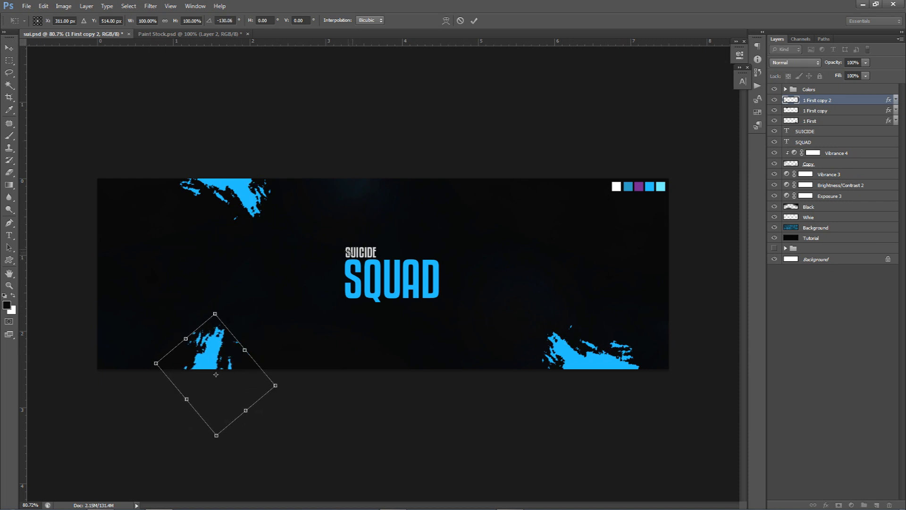
{"action": "left_click_drag", "start_coordinate": [343, 340], "coordinate": [261, 417]}
{"action": "left_click_drag", "start_coordinate": [237, 356], "coordinate": [238, 360]}
{"action": "left_click_drag", "start_coordinate": [320, 340], "coordinate": [325, 360]}
{"action": "mouse_move", "coordinate": [245, 358]}
{"action": "left_mouse_down"}
{"action": "mouse_move", "coordinate": [154, 360]}
{"action": "mouse_move", "coordinate": [243, 370]}
{"action": "left_mouse_up"}
{"action": "left_click_drag", "start_coordinate": [220, 303], "coordinate": [156, 441]}
{"action": "left_click_drag", "start_coordinate": [261, 407], "coordinate": [303, 397]}
{"action": "key", "text": "Return"}
Step: Duplicate the lower-left paint stroke to the upper right and rotate it so that it runs off the banner's top edge
{"action": "left_click_drag", "start_coordinate": [244, 366], "coordinate": [525, 221], "text": "alt"}
{"action": "key", "text": "ctrl+t"}
{"action": "left_click_drag", "start_coordinate": [584, 216], "coordinate": [540, 199]}
{"action": "left_click_drag", "start_coordinate": [490, 228], "coordinate": [488, 200]}
{"action": "key", "text": "Return"}
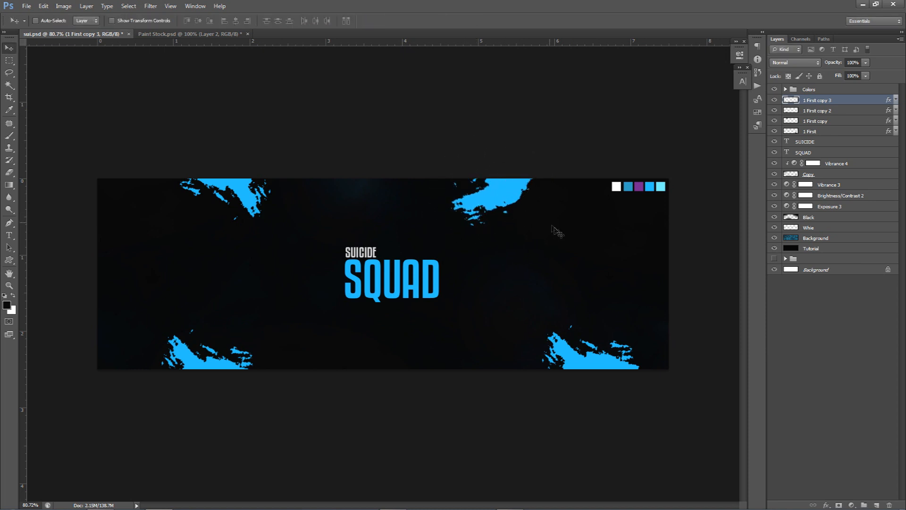
Step: Move the upper-right paint stroke slightly down and right, and nudge the upper-left stroke a little to the right
{"action": "left_click_drag", "start_coordinate": [510, 255], "coordinate": [517, 259]}
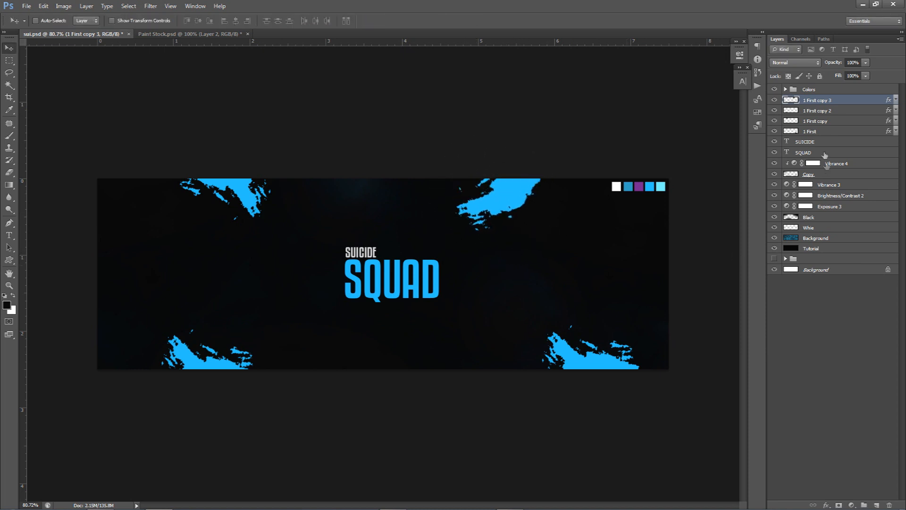
{"action": "left_click", "coordinate": [818, 121]}
{"action": "key", "text": "shift+Right"}
{"action": "key", "text": "shift+Right"}
{"action": "key", "text": "shift+Right"}
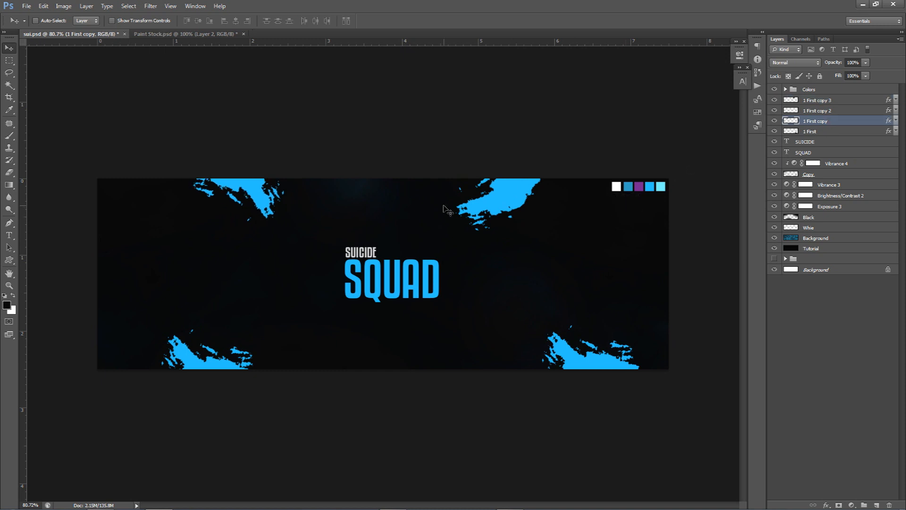
Step: Shift the lower-right paint stroke closer to the banner's corner and move the upper-right stroke slightly further right
{"action": "left_click", "coordinate": [805, 132]}
{"action": "left_click_drag", "start_coordinate": [617, 235], "coordinate": [636, 235]}
{"action": "left_click", "coordinate": [817, 101]}
{"action": "left_click_drag", "start_coordinate": [556, 210], "coordinate": [567, 210]}
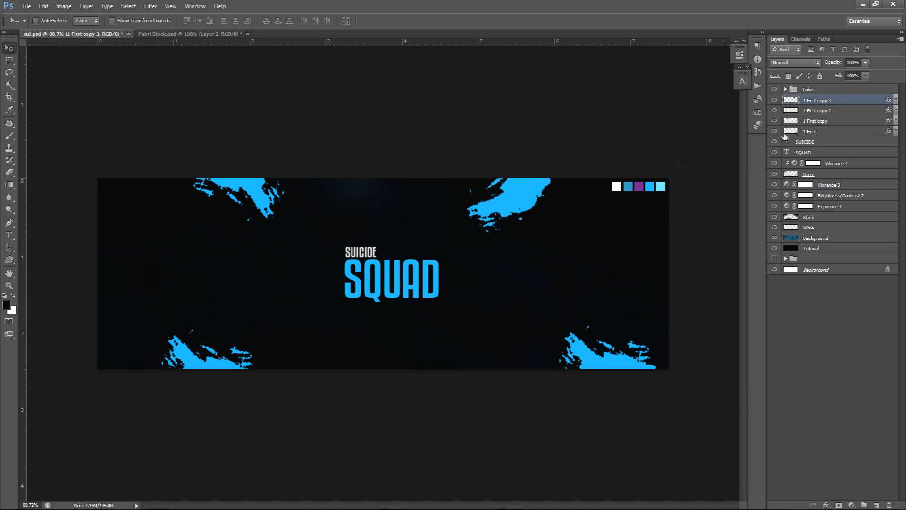
Step: Rename the three copied paint stroke layers 2, 3 and 4, counting upward from the 1 First layer
{"action": "double_click", "coordinate": [817, 122]}
{"action": "type", "text": "2"}
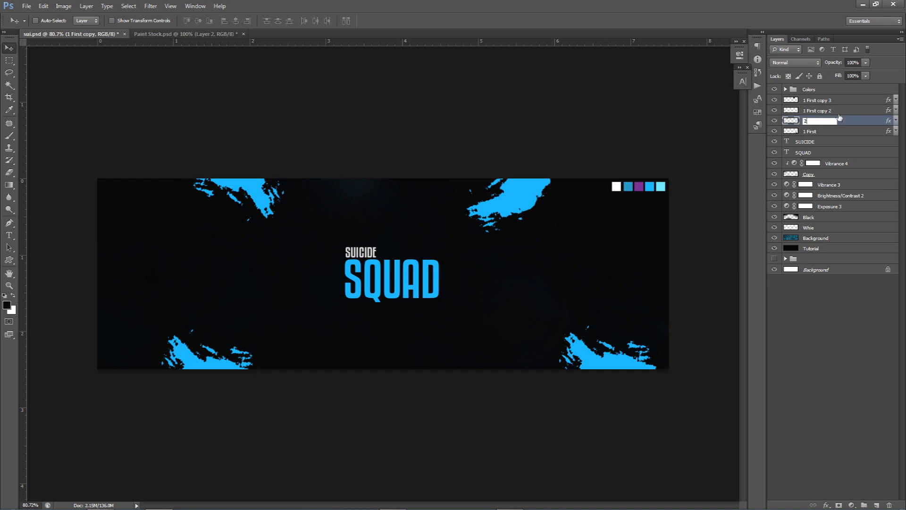
{"action": "key", "text": "shift+Tab"}
{"action": "type", "text": "3"}
{"action": "key", "text": "shift+Tab"}
{"action": "type", "text": "4"}
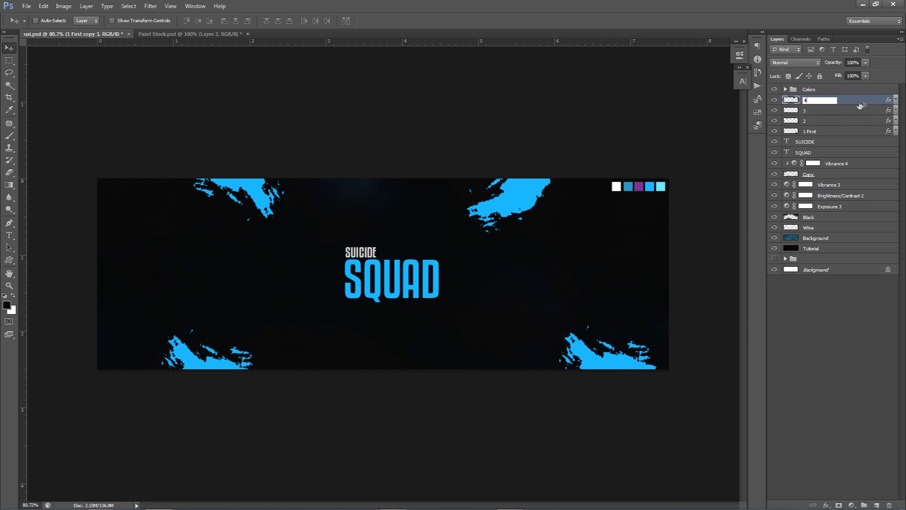
Step: Rasterize the layer styles of the four paint stroke layers 1 First, 2, 3 and 4
{"action": "left_click", "coordinate": [819, 132], "text": "shift"}
{"action": "right_click", "coordinate": [819, 131]}
{"action": "left_click", "coordinate": [843, 209]}
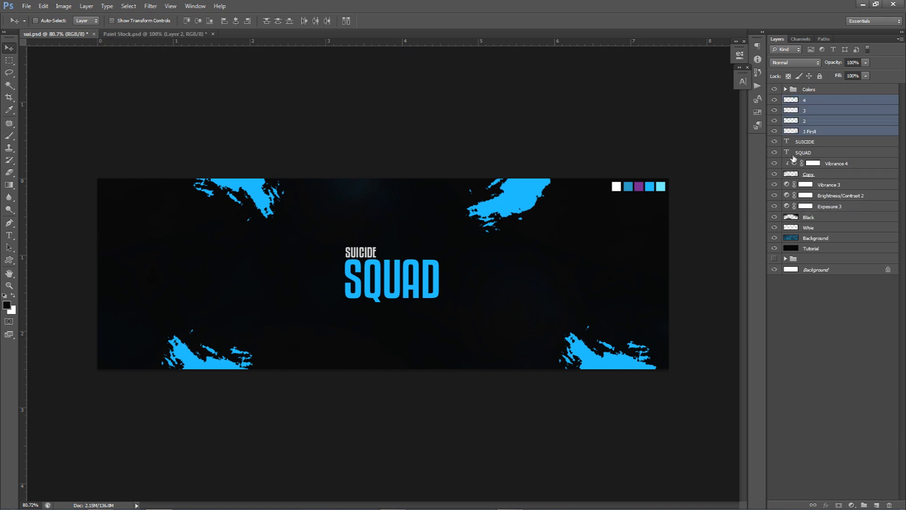
{"action": "left_click", "coordinate": [823, 133]}
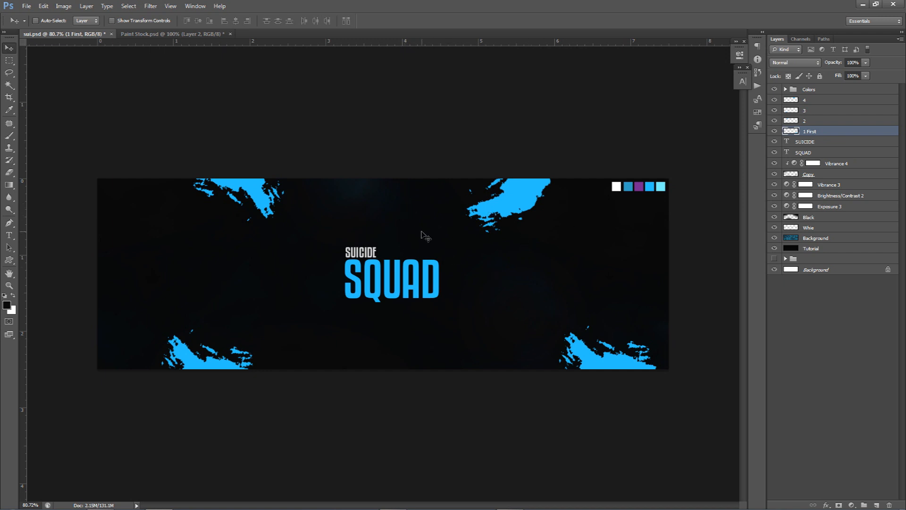
Step: Set a custom very dark grey as the canvas surround color outside the banner
{"action": "right_click", "coordinate": [486, 126]}
{"action": "left_click", "coordinate": [519, 199]}
{"action": "left_click_drag", "start_coordinate": [584, 357], "coordinate": [577, 362]}
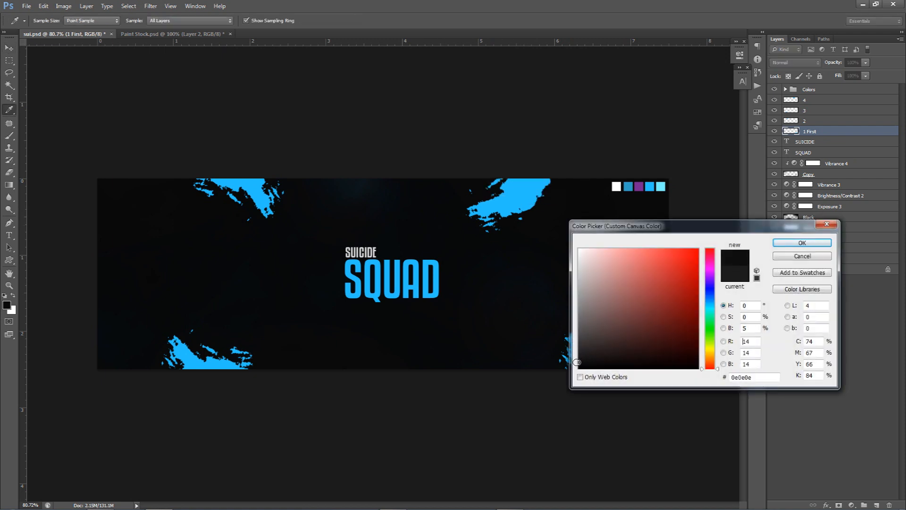
{"action": "left_click", "coordinate": [802, 242]}
{"action": "key", "text": "v"}
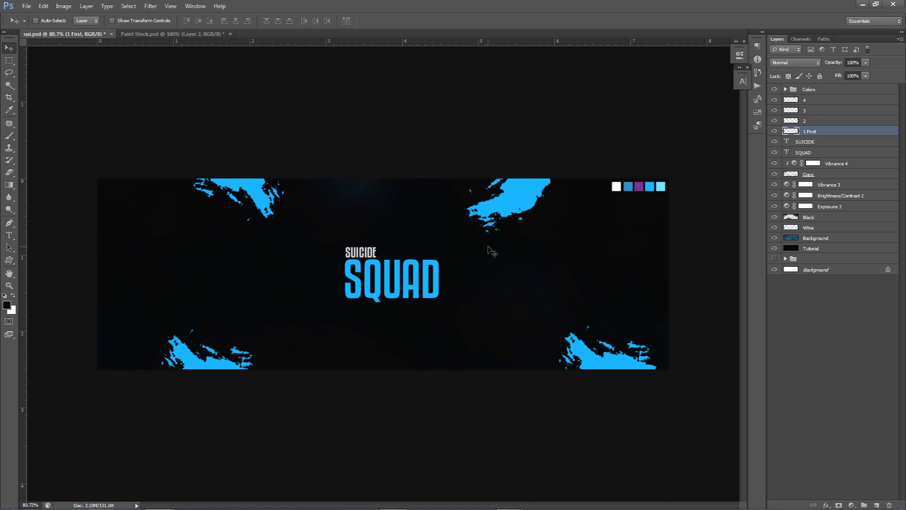
{"action": "right_click", "coordinate": [421, 147]}
{"action": "left_click", "coordinate": [455, 226]}
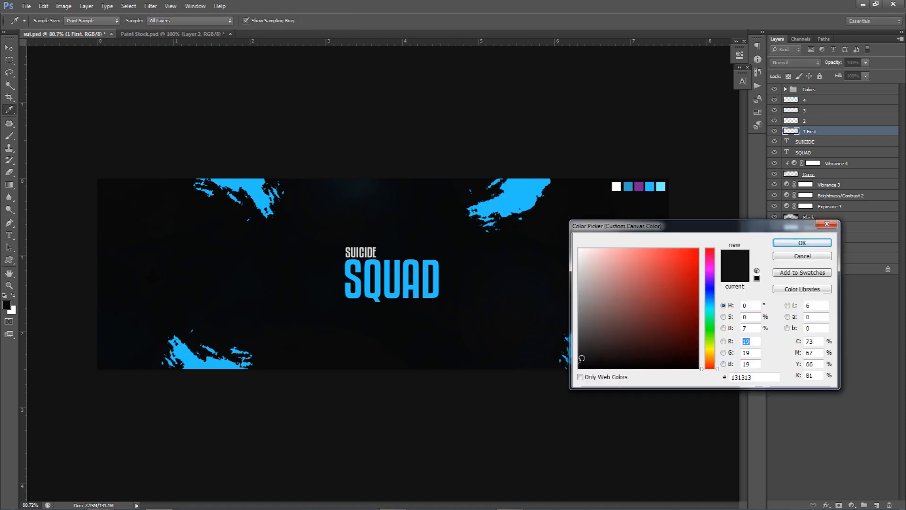
{"action": "left_click", "coordinate": [802, 242]}
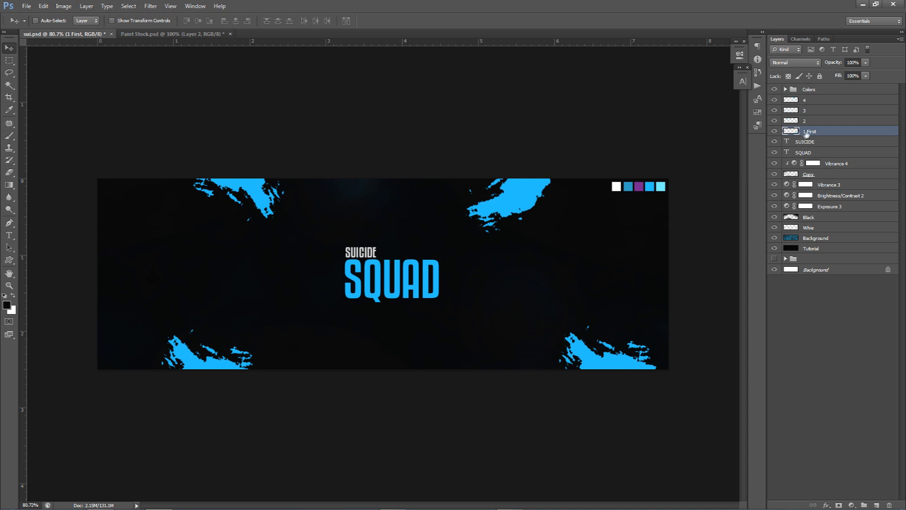
Step: Duplicate the lower-right stroke layer 1 First and rename the copy 1 - 1
{"action": "mouse_move", "coordinate": [597, 292]}
{"action": "left_mouse_down"}
{"action": "mouse_move", "coordinate": [592, 307]}
{"action": "mouse_move", "coordinate": [587, 278]}
{"action": "mouse_move", "coordinate": [585, 286]}
{"action": "left_mouse_up"}
{"action": "left_click_drag", "start_coordinate": [606, 249], "coordinate": [607, 260]}
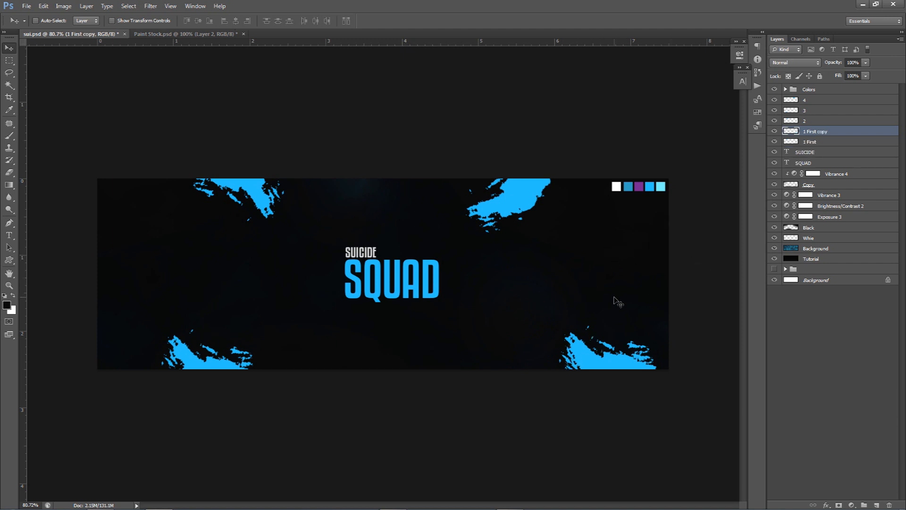
{"action": "left_click", "coordinate": [824, 142]}
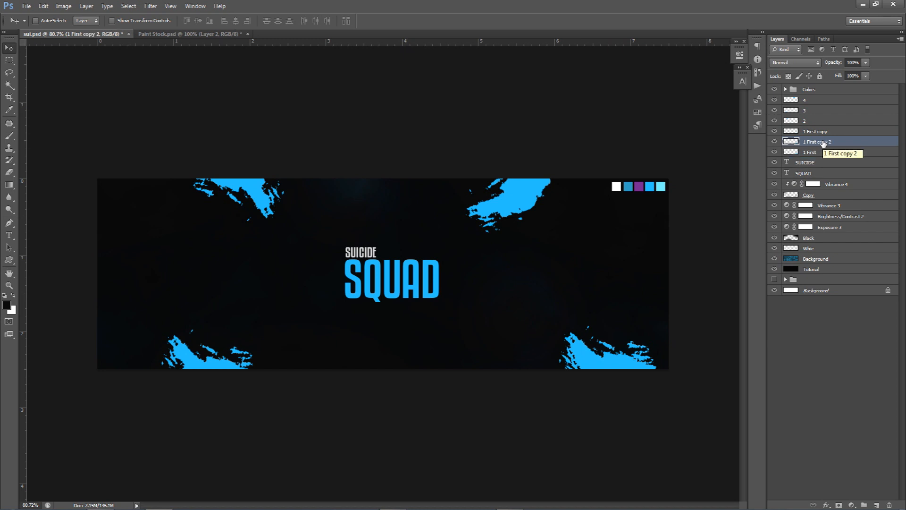
{"action": "left_click", "coordinate": [820, 132]}
{"action": "double_click", "coordinate": [816, 132]}
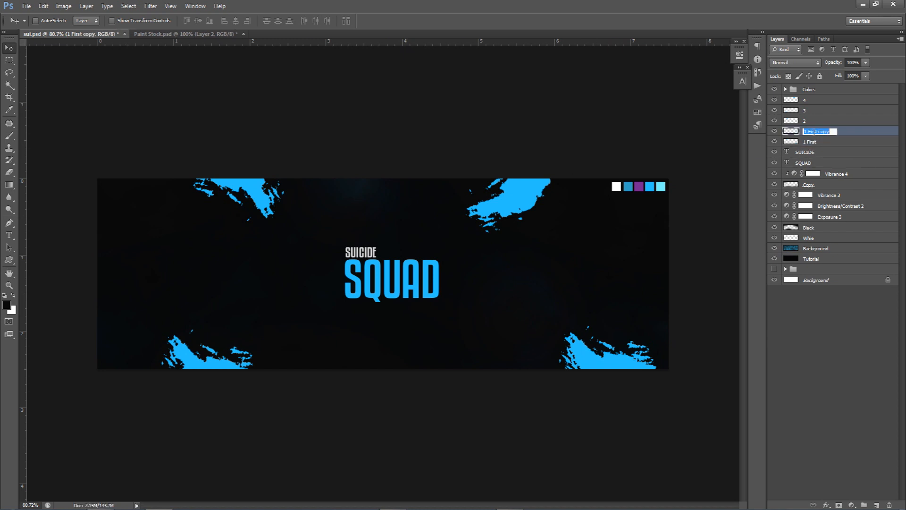
{"action": "type", "text": "1 - 1"}
{"action": "key", "text": "Return"}
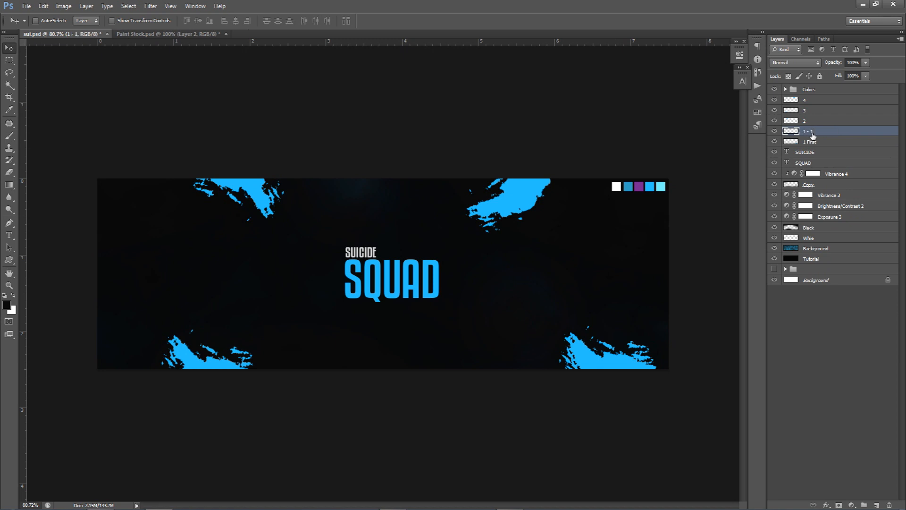
Step: Offset layer 1 - 1 slightly up and right and give it a Color Overlay sampled from the purple swatch
{"action": "left_click_drag", "start_coordinate": [598, 295], "coordinate": [613, 274]}
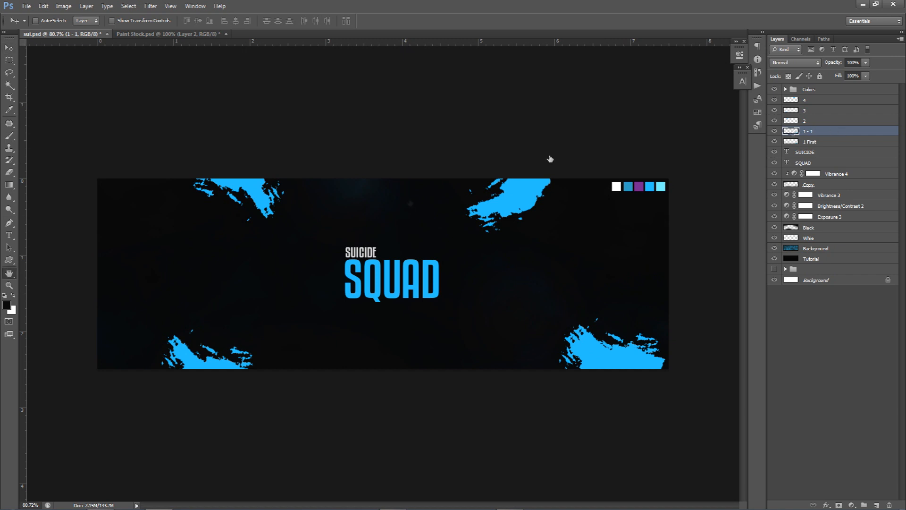
{"action": "double_click", "coordinate": [830, 130]}
{"action": "left_click", "coordinate": [632, 243]}
{"action": "left_click_drag", "start_coordinate": [741, 131], "coordinate": [391, 193]}
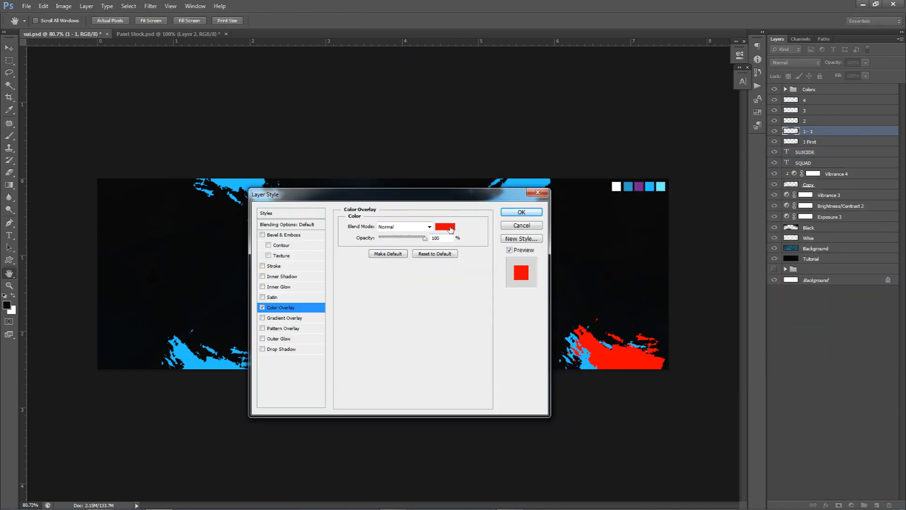
{"action": "left_click", "coordinate": [445, 227]}
{"action": "left_click", "coordinate": [639, 187]}
{"action": "left_click", "coordinate": [801, 236]}
{"action": "left_click", "coordinate": [519, 213]}
Step: Rotate and reposition the purple stroke over the lower-right blue stroke so that its lower part runs off the banner
{"action": "left_click_drag", "start_coordinate": [585, 255], "coordinate": [609, 285]}
{"action": "key", "text": "ctrl+t"}
{"action": "left_click_drag", "start_coordinate": [639, 248], "coordinate": [662, 257]}
{"action": "left_click_drag", "start_coordinate": [600, 355], "coordinate": [612, 343]}
{"action": "key", "text": "Return"}
Step: Erase the stray purple flecks around the lower-right stroke, using a small 32 px eraser for the fine spots
{"action": "key", "text": "e"}
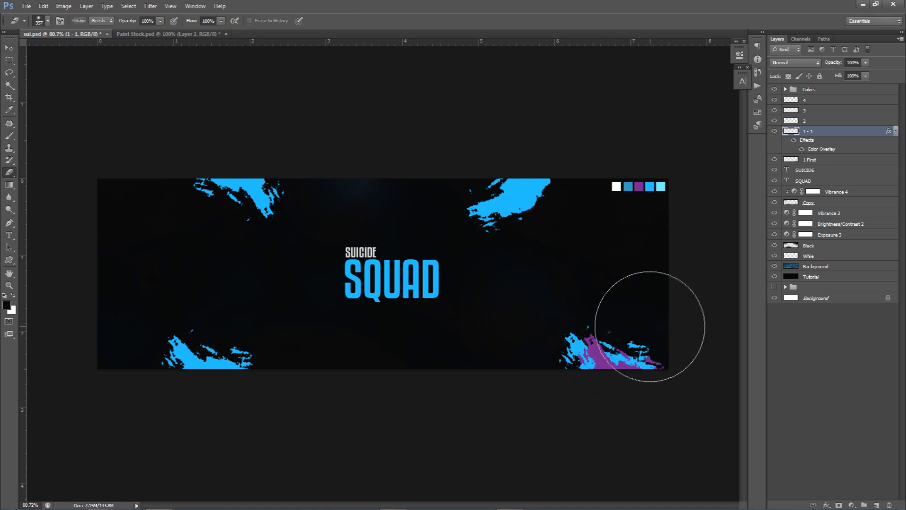
{"action": "mouse_move", "coordinate": [642, 291]}
{"action": "left_mouse_down"}
{"action": "mouse_move", "coordinate": [639, 435]}
{"action": "mouse_move", "coordinate": [643, 411]}
{"action": "left_mouse_up"}
{"action": "scroll", "coordinate": [636, 362], "scroll_direction": "up", "scroll_amount": 5}
{"action": "scroll", "coordinate": [637, 362], "scroll_direction": "up", "scroll_amount": 3}
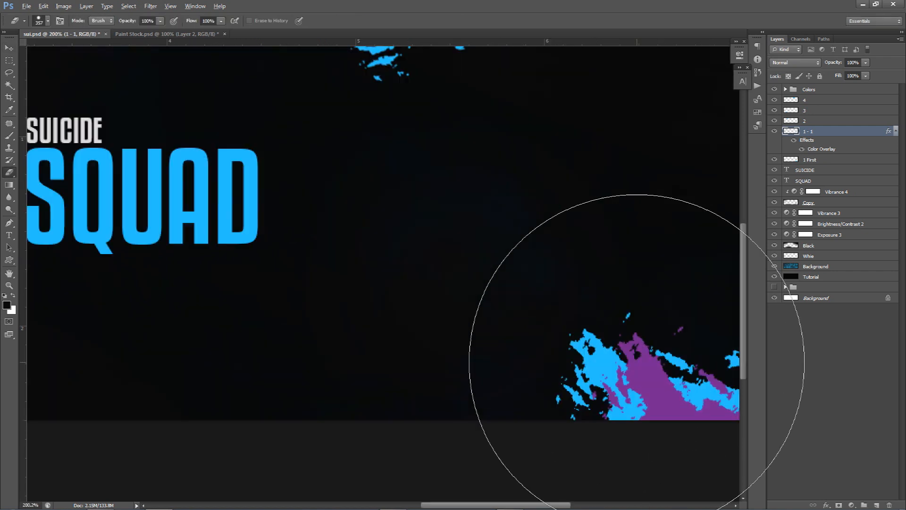
{"action": "left_click_drag", "start_coordinate": [628, 339], "coordinate": [303, 212]}
{"action": "left_click_drag", "start_coordinate": [517, 265], "coordinate": [335, 250]}
{"action": "mouse_move", "coordinate": [423, 247]}
{"action": "left_mouse_down"}
{"action": "mouse_move", "coordinate": [398, 257]}
{"action": "mouse_move", "coordinate": [539, 307]}
{"action": "left_mouse_up"}
{"action": "left_click_drag", "start_coordinate": [373, 205], "coordinate": [354, 168]}
{"action": "mouse_move", "coordinate": [269, 294]}
{"action": "left_mouse_down"}
{"action": "mouse_move", "coordinate": [270, 306]}
{"action": "mouse_move", "coordinate": [241, 317]}
{"action": "left_mouse_up"}
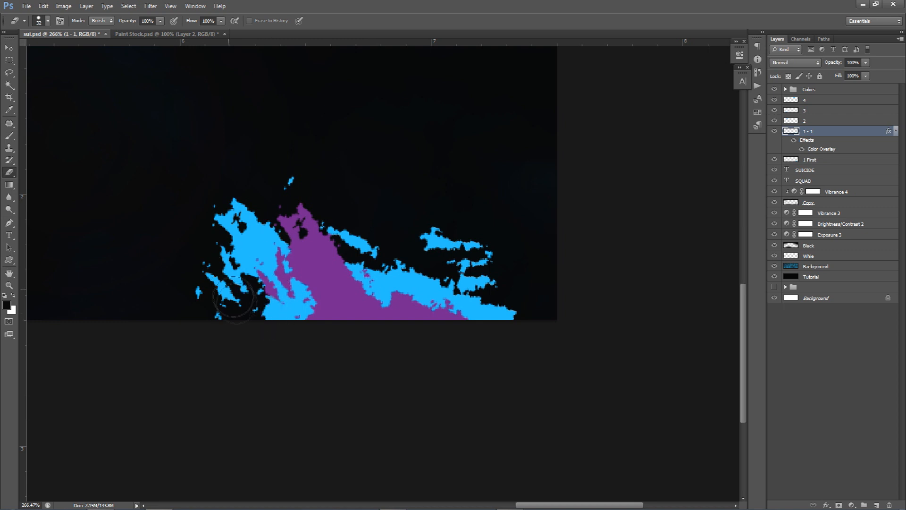
{"action": "scroll", "coordinate": [234, 299], "scroll_direction": "down", "scroll_amount": 6}
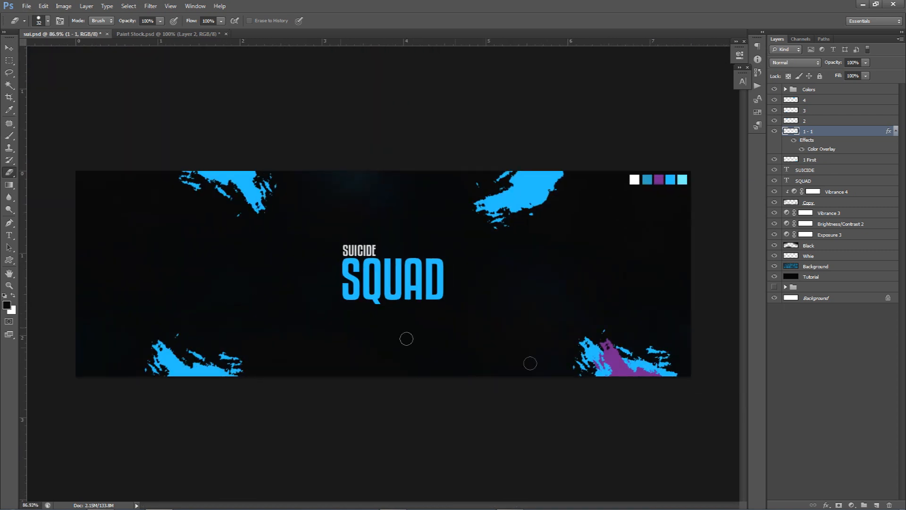
{"action": "scroll", "coordinate": [580, 363], "scroll_direction": "up", "scroll_amount": 6}
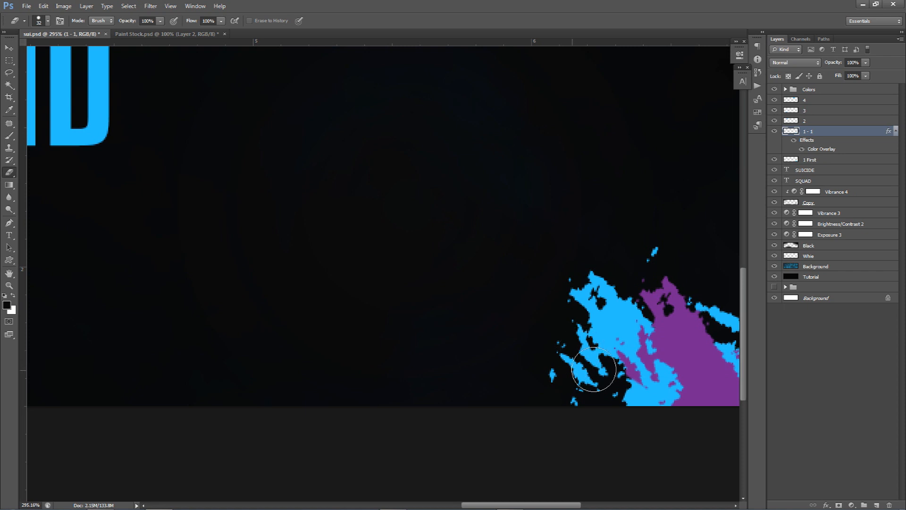
{"action": "scroll", "coordinate": [581, 362], "scroll_direction": "down", "scroll_amount": 4}
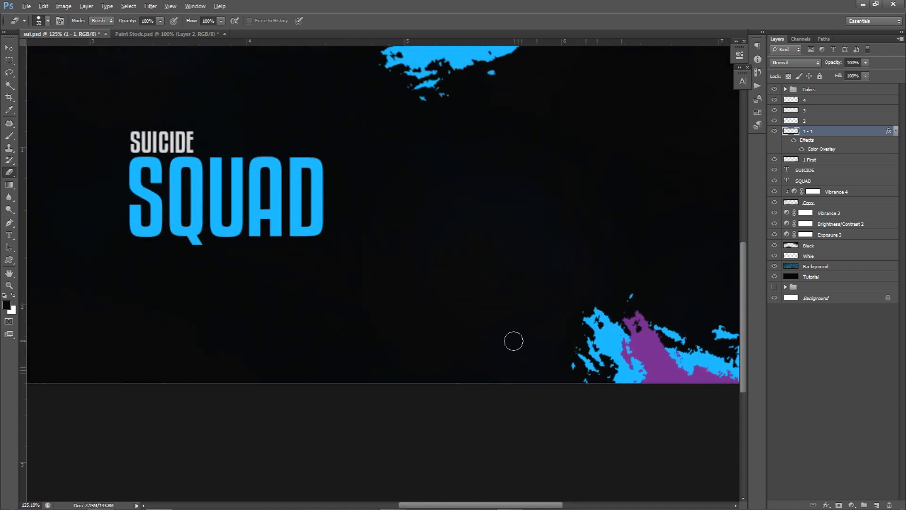
{"action": "scroll", "coordinate": [514, 340], "scroll_direction": "down", "scroll_amount": 2}
Step: Duplicate the purple stroke to the banner's upper-left edge and rotate it about 176° to hang behind the blue stroke
{"action": "key", "text": "v"}
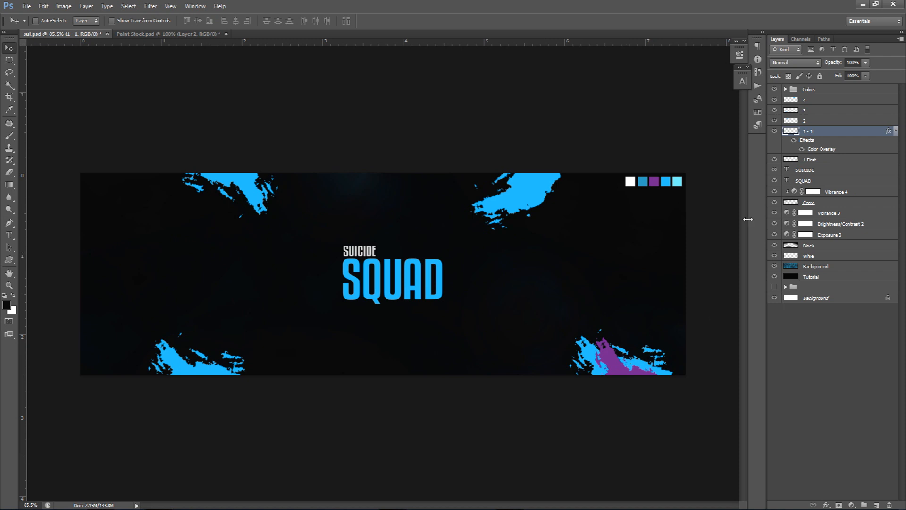
{"action": "left_click", "coordinate": [897, 133]}
{"action": "left_click_drag", "start_coordinate": [501, 339], "coordinate": [162, 196]}
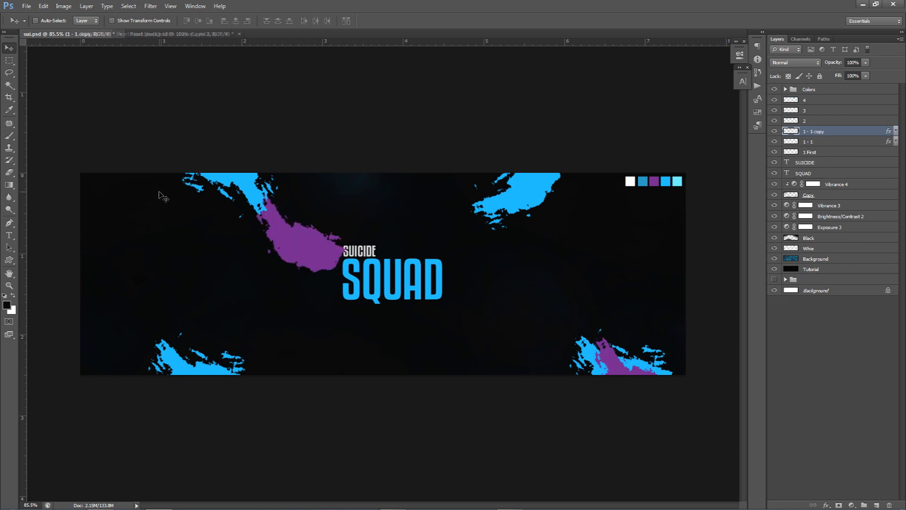
{"action": "key", "text": "ctrl+t"}
{"action": "left_click_drag", "start_coordinate": [353, 230], "coordinate": [178, 191]}
{"action": "left_click_drag", "start_coordinate": [278, 220], "coordinate": [186, 168]}
{"action": "left_click_drag", "start_coordinate": [250, 201], "coordinate": [234, 183]}
{"action": "left_click_drag", "start_coordinate": [289, 189], "coordinate": [295, 162]}
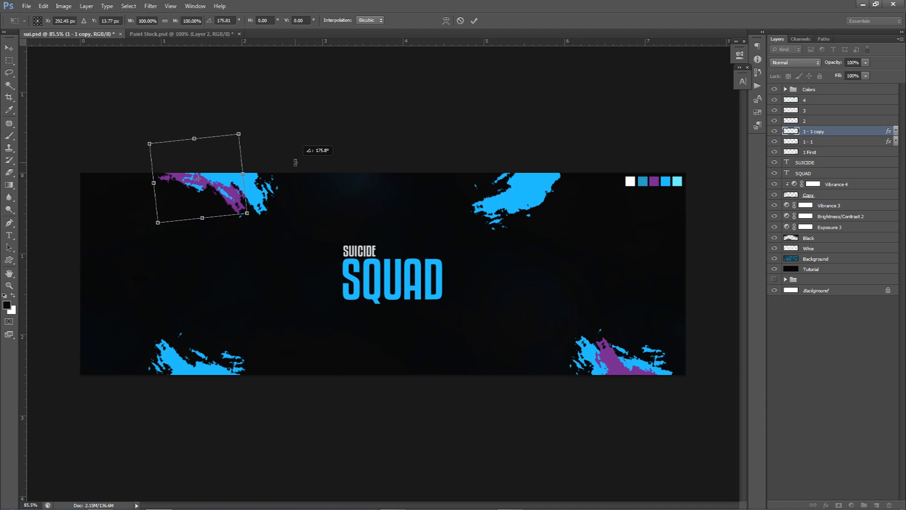
{"action": "key", "text": "Return"}
{"action": "key", "text": "e"}
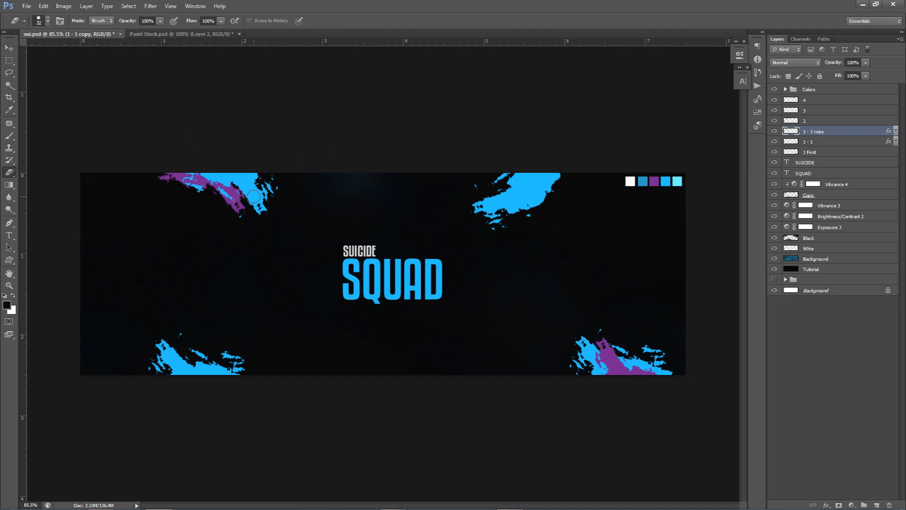
Step: Rename the upper-left purple stroke layer 2-2
{"action": "double_click", "coordinate": [817, 133]}
{"action": "type", "text": "2-2"}
{"action": "key", "text": "Return"}
Step: Duplicate layer 2-2 to the lower-left blue stroke and rotate it about 79° counterclockwise so that purple extends past the blue
{"action": "key", "text": "ctrl+j"}
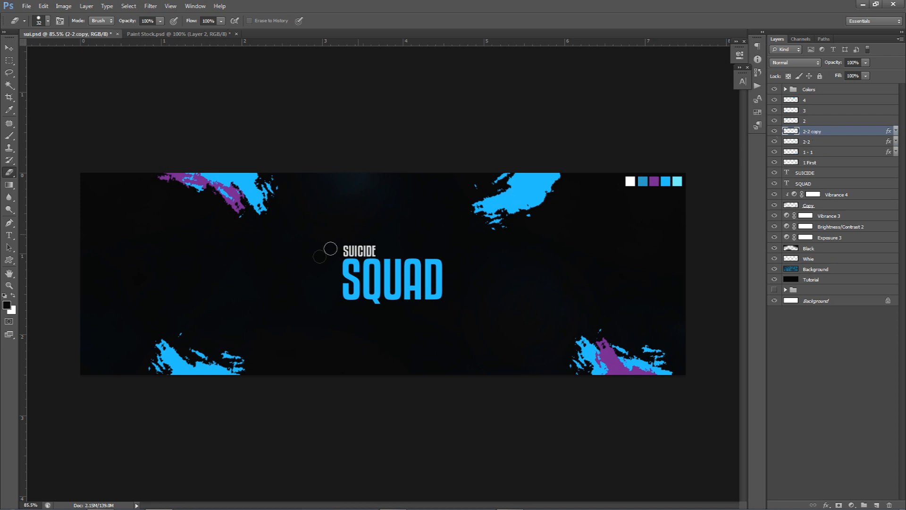
{"action": "key", "text": "v"}
{"action": "left_click_drag", "start_coordinate": [325, 248], "coordinate": [295, 457]}
{"action": "key", "text": "ctrl+y"}
{"action": "left_click_drag", "start_coordinate": [460, 389], "coordinate": [95, 310]}
{"action": "key", "text": "ctrl+t"}
{"action": "left_click_drag", "start_coordinate": [180, 334], "coordinate": [199, 381]}
{"action": "left_click_drag", "start_coordinate": [289, 378], "coordinate": [222, 470]}
{"action": "left_click_drag", "start_coordinate": [208, 369], "coordinate": [222, 364]}
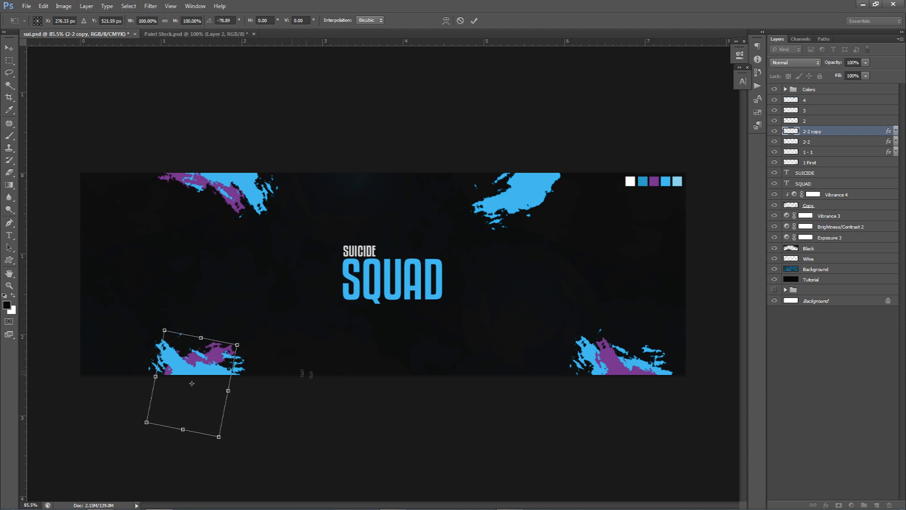
{"action": "key", "text": "Return"}
Step: Duplicate the lower-left purple stroke to the upper-right blue stroke and rotate it to peek out along the lower edge
{"action": "left_click_drag", "start_coordinate": [239, 352], "coordinate": [528, 207]}
{"action": "key", "text": "ctrl+t"}
{"action": "left_click_drag", "start_coordinate": [584, 218], "coordinate": [590, 186]}
{"action": "left_click_drag", "start_coordinate": [538, 200], "coordinate": [538, 196]}
{"action": "key", "text": "Return"}
{"action": "key", "text": "e"}
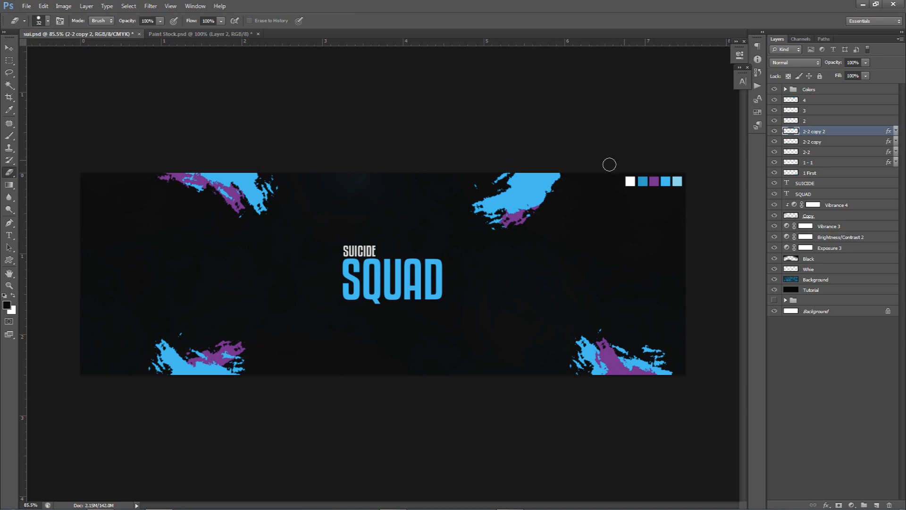
{"action": "key", "text": "v"}
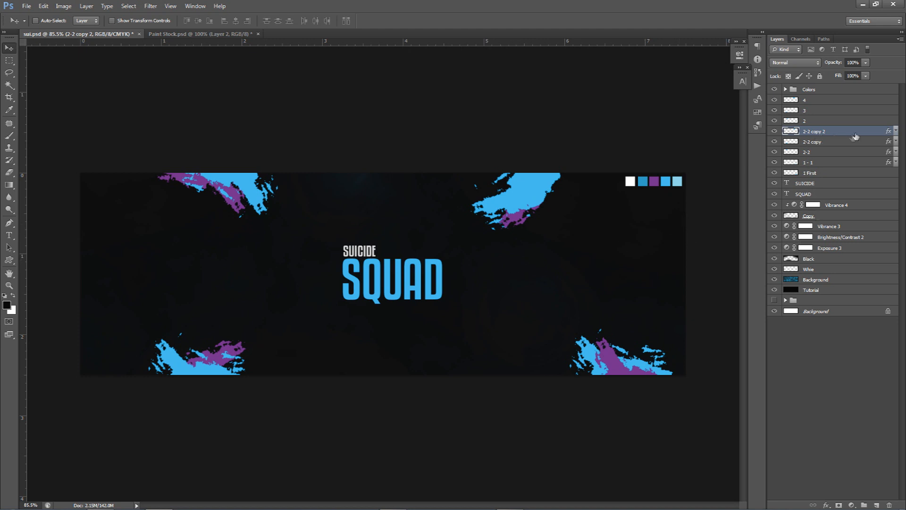
Step: Rename the upper-right purple stroke layer 4-4 and the lower-left one 3-3
{"action": "double_click", "coordinate": [820, 132]}
{"action": "type", "text": "4-4"}
{"action": "key", "text": "Return"}
{"action": "double_click", "coordinate": [808, 143]}
{"action": "type", "text": "3-3"}
{"action": "key", "text": "Return"}
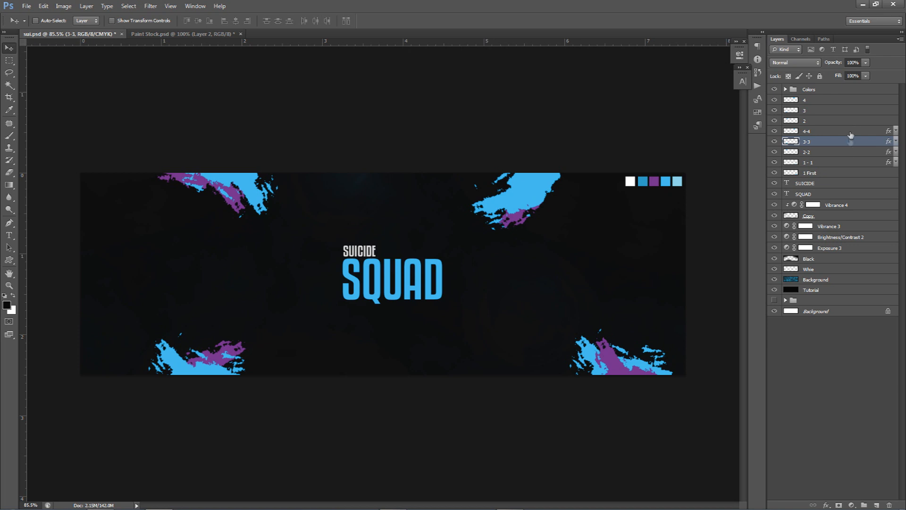
Step: Duplicate layer 1 First, place the copy directly beneath it and rename it 1-0
{"action": "left_click", "coordinate": [812, 172]}
{"action": "mouse_move", "coordinate": [627, 285]}
{"action": "left_mouse_down"}
{"action": "mouse_move", "coordinate": [622, 292]}
{"action": "mouse_move", "coordinate": [633, 287]}
{"action": "left_mouse_up"}
{"action": "left_click_drag", "start_coordinate": [830, 175], "coordinate": [816, 188]}
{"action": "double_click", "coordinate": [816, 184]}
{"action": "type", "text": "1-"}
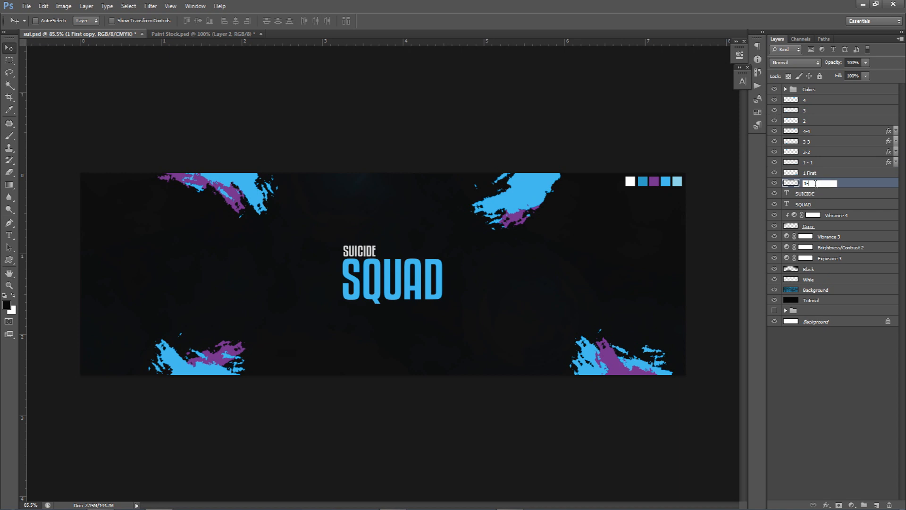
{"action": "type", "text": "0"}
{"action": "key", "text": "Return"}
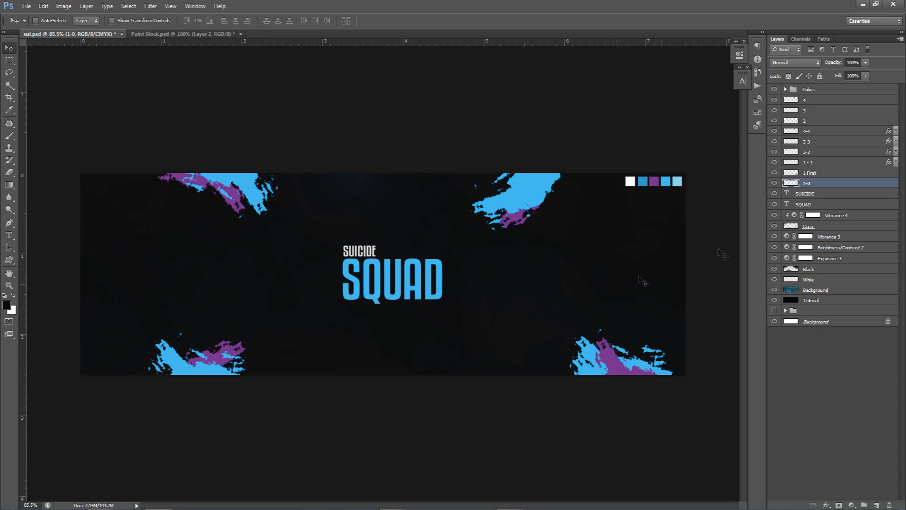
Step: Give layer 1-0 a Color Overlay sampled from the white swatch in the banner's palette
{"action": "double_click", "coordinate": [831, 184]}
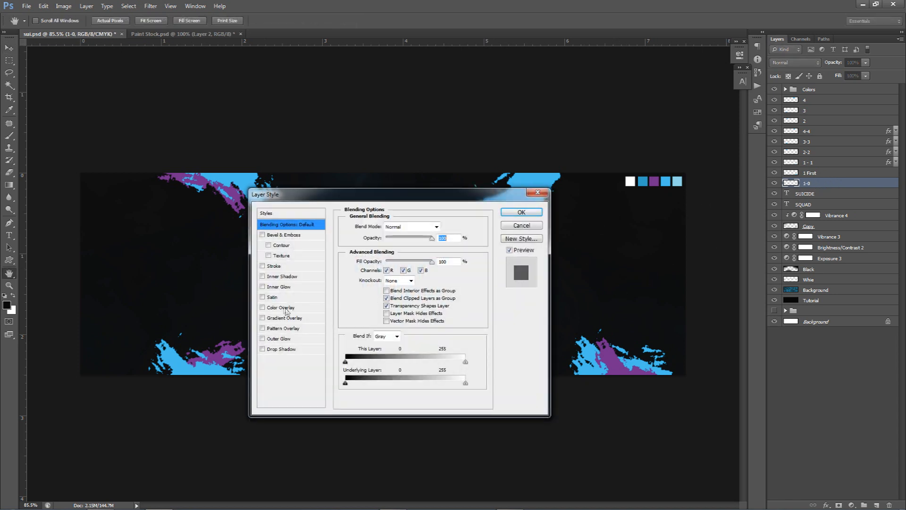
{"action": "left_click", "coordinate": [282, 307]}
{"action": "left_click", "coordinate": [445, 227]}
{"action": "left_click", "coordinate": [632, 182]}
{"action": "left_click", "coordinate": [803, 242]}
{"action": "left_click", "coordinate": [522, 212]}
Step: Place white copies of layer 1-0 beneath the four corner paint strokes, rotating the upper-right copy to show along the blue stroke's edges
{"action": "left_click_drag", "start_coordinate": [582, 239], "coordinate": [223, 225]}
{"action": "left_click_drag", "start_coordinate": [510, 181], "coordinate": [552, 230]}
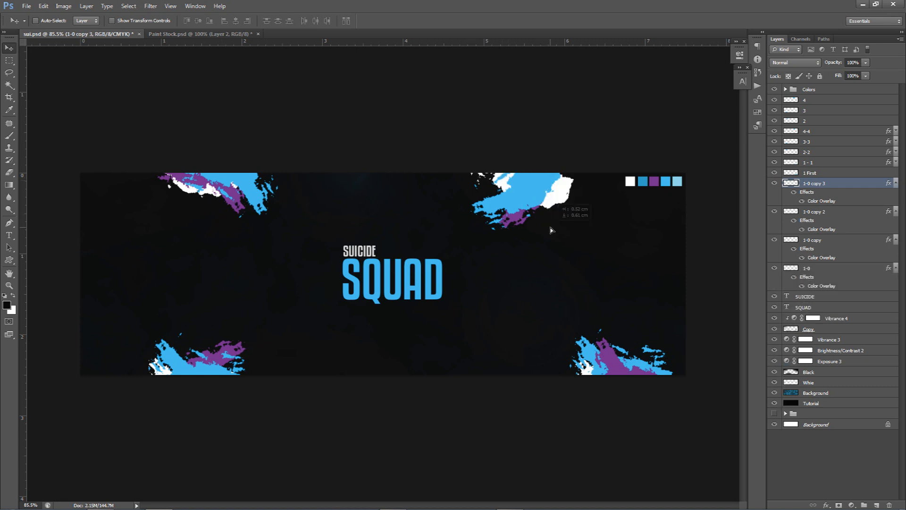
{"action": "key", "text": "ctrl+t"}
{"action": "left_click_drag", "start_coordinate": [456, 214], "coordinate": [586, 165]}
{"action": "key", "text": "Return"}
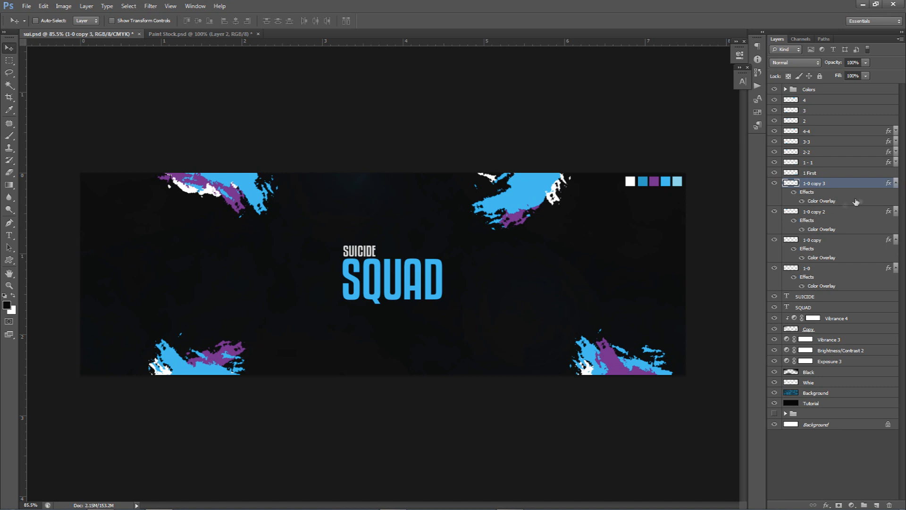
Step: Collapse the effects lists of layer 1-0 and its three copies
{"action": "left_click", "coordinate": [896, 183]}
{"action": "left_click", "coordinate": [896, 193]}
{"action": "left_click", "coordinate": [896, 204]}
{"action": "left_click", "coordinate": [896, 214]}
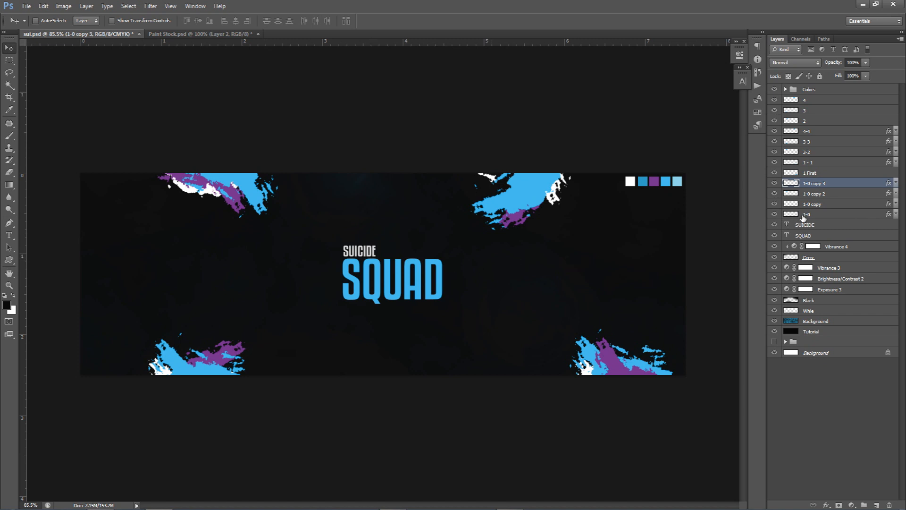
Step: Duplicate layer 1 - 1, rename the copy Orignal and place it directly above the SQUAD text layer
{"action": "left_click", "coordinate": [815, 165]}
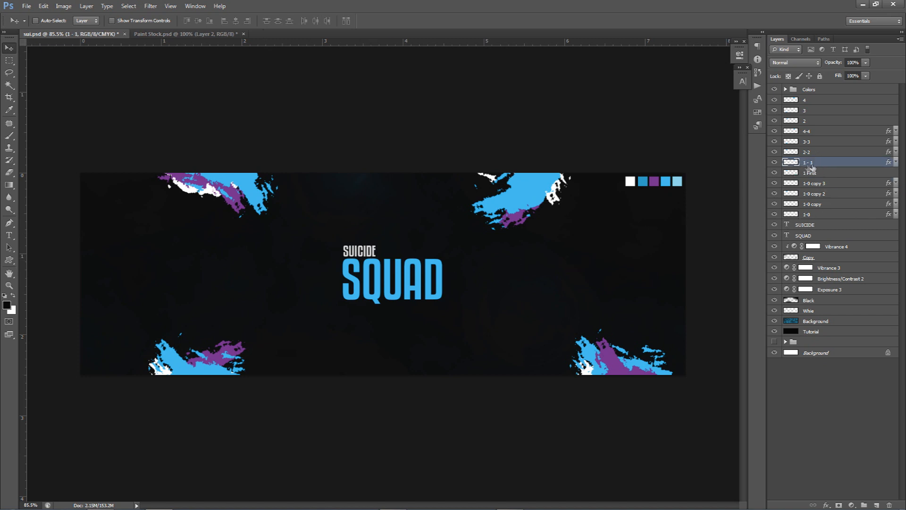
{"action": "key", "text": "ctrl+j"}
{"action": "double_click", "coordinate": [819, 162]}
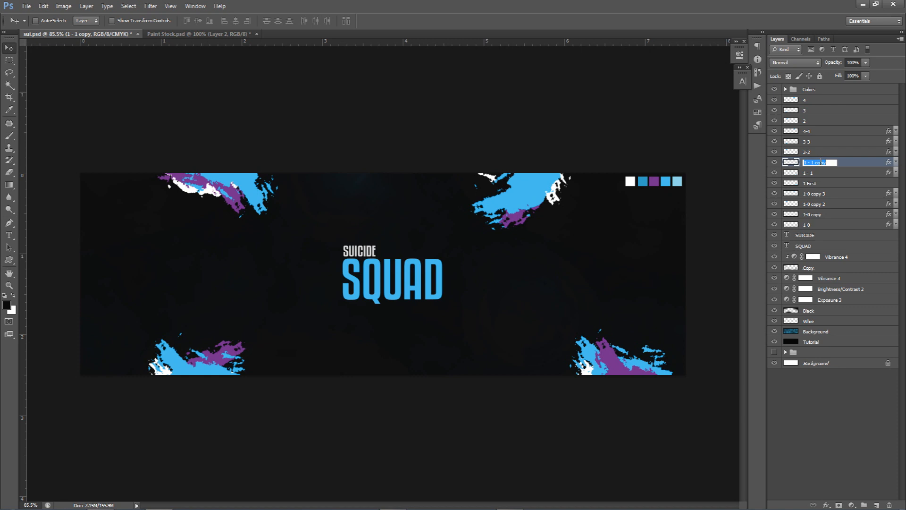
{"action": "type", "text": "Orignal"}
{"action": "key", "text": "Return"}
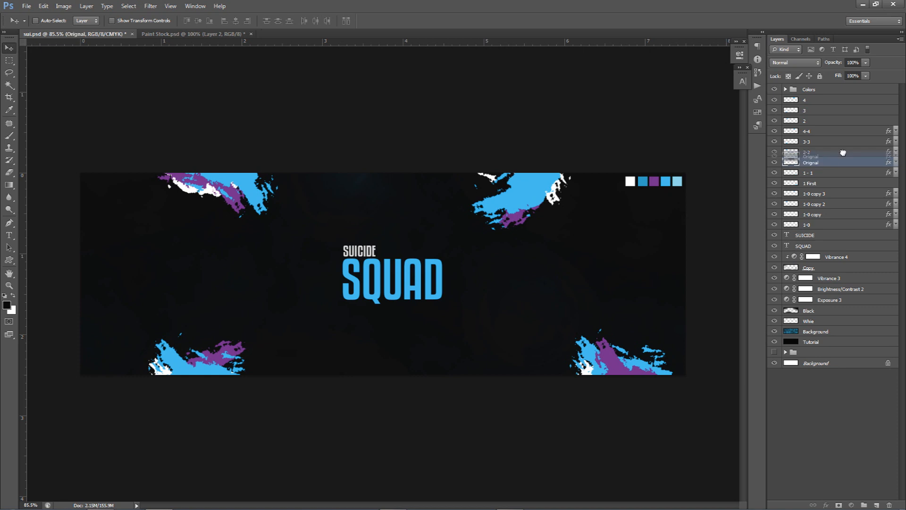
{"action": "left_click_drag", "start_coordinate": [820, 235], "coordinate": [815, 239]}
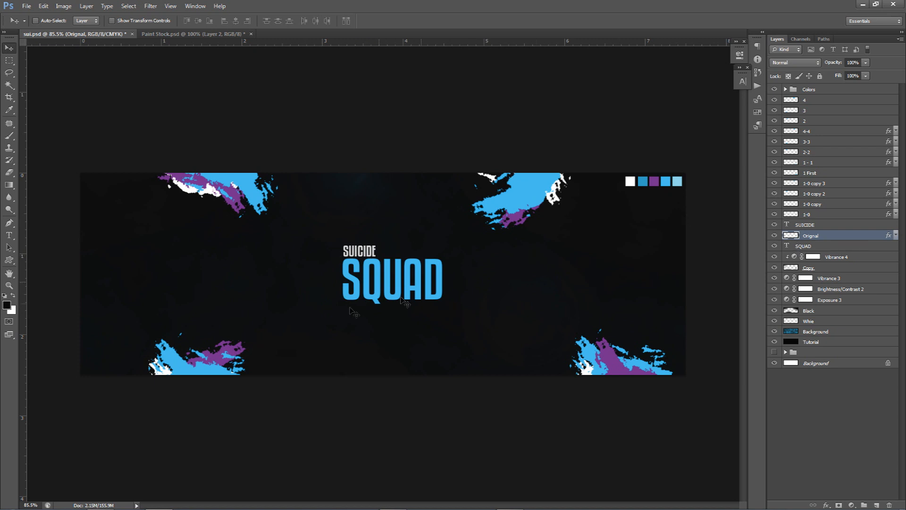
Step: Clip the Orignal layer to the SQUAD text and position it over the A and D, with a copy over the S
{"action": "right_click", "coordinate": [818, 238]}
{"action": "right_click", "coordinate": [857, 233]}
{"action": "left_click", "coordinate": [775, 262]}
{"action": "right_click", "coordinate": [831, 236]}
{"action": "left_click", "coordinate": [756, 298]}
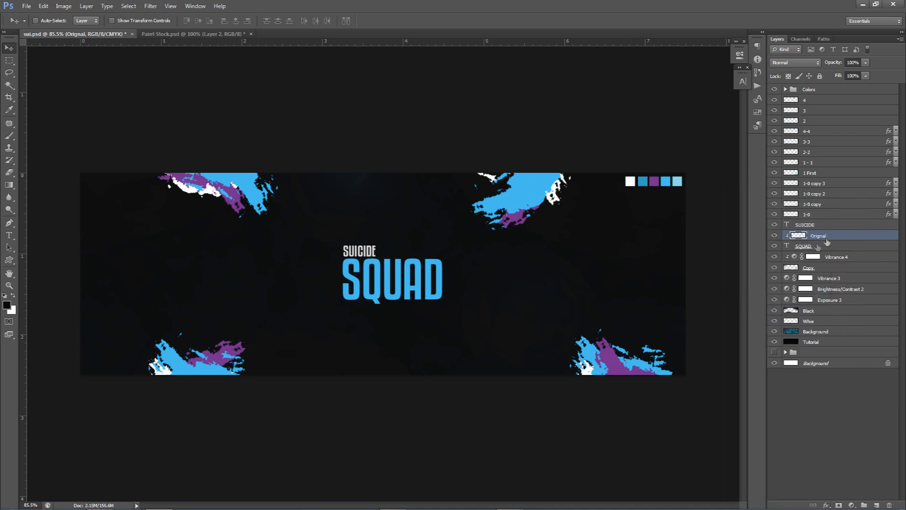
{"action": "left_click_drag", "start_coordinate": [634, 313], "coordinate": [476, 264]}
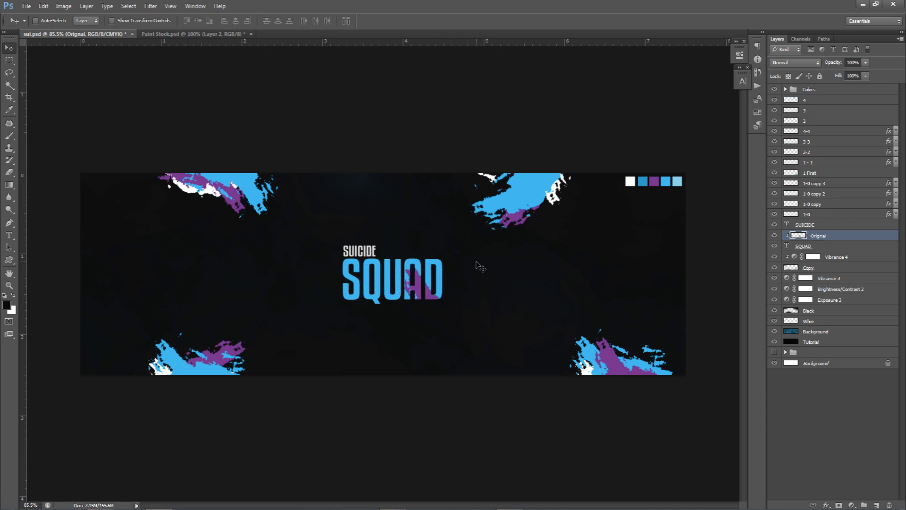
{"action": "left_click_drag", "start_coordinate": [545, 287], "coordinate": [413, 233]}
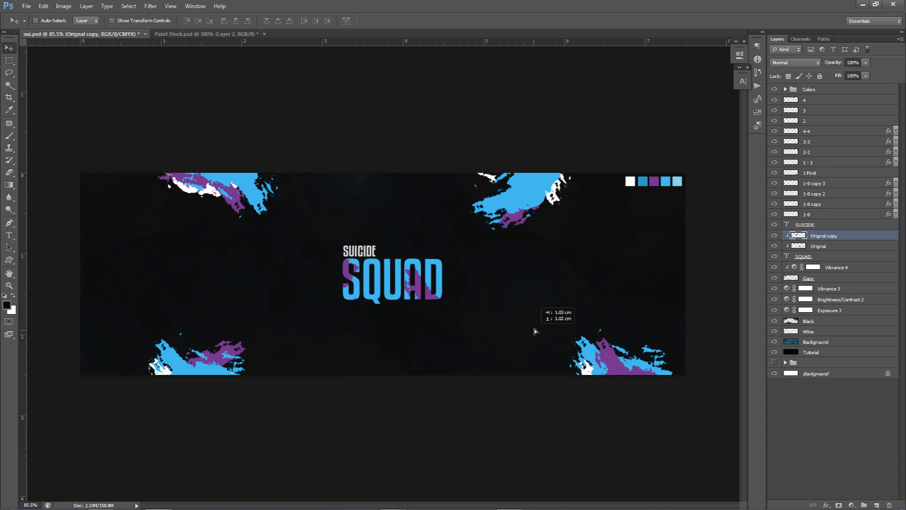
Step: Duplicate the clipped purple stroke, overlay it with the lightest blue swatch colour and distribute it and further copies over the SQUAD letters
{"action": "key", "text": "ctrl+j"}
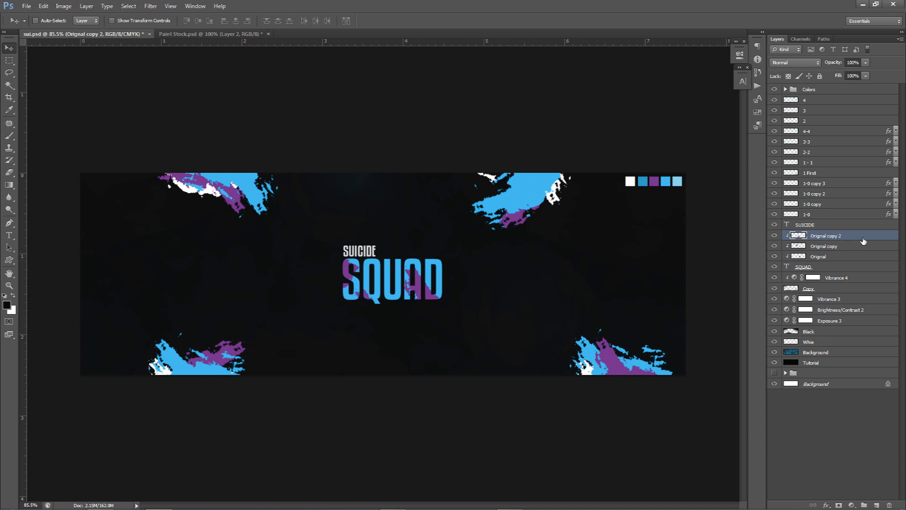
{"action": "double_click", "coordinate": [864, 239]}
{"action": "left_click", "coordinate": [283, 307]}
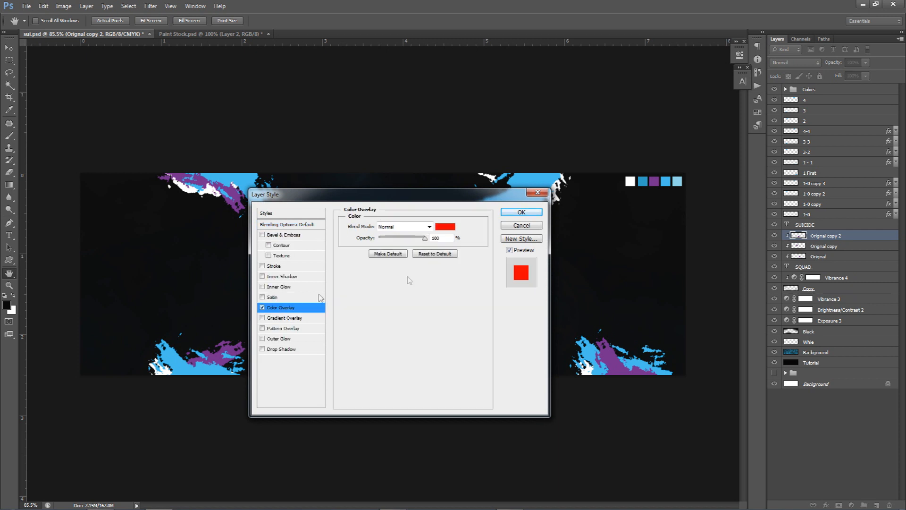
{"action": "left_click", "coordinate": [451, 231]}
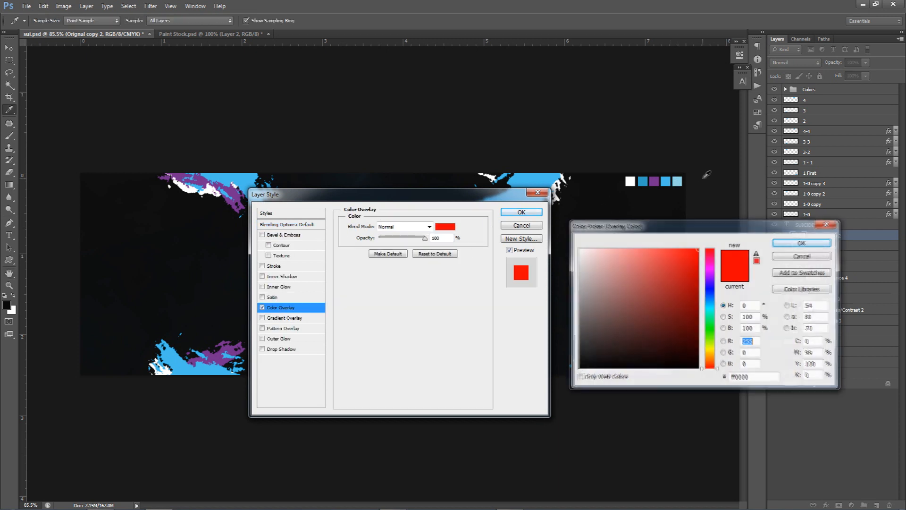
{"action": "left_click", "coordinate": [678, 182]}
{"action": "left_click", "coordinate": [784, 243]}
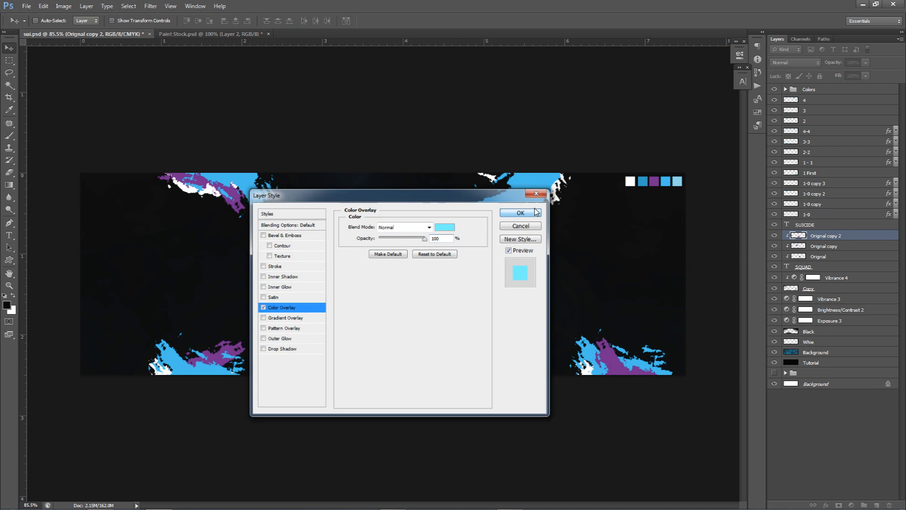
{"action": "left_click", "coordinate": [521, 212]}
{"action": "key", "text": "v"}
{"action": "left_click_drag", "start_coordinate": [398, 312], "coordinate": [395, 245]}
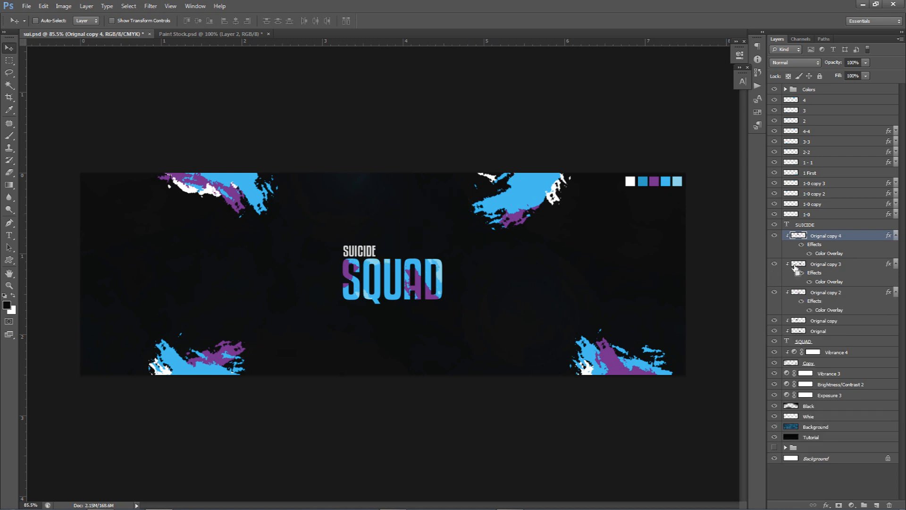
Step: Duplicate the light blue stroke layer and set the copy's Color Overlay to grey 6f6f6f
{"action": "key", "text": "ctrl+j"}
{"action": "double_click", "coordinate": [819, 256]}
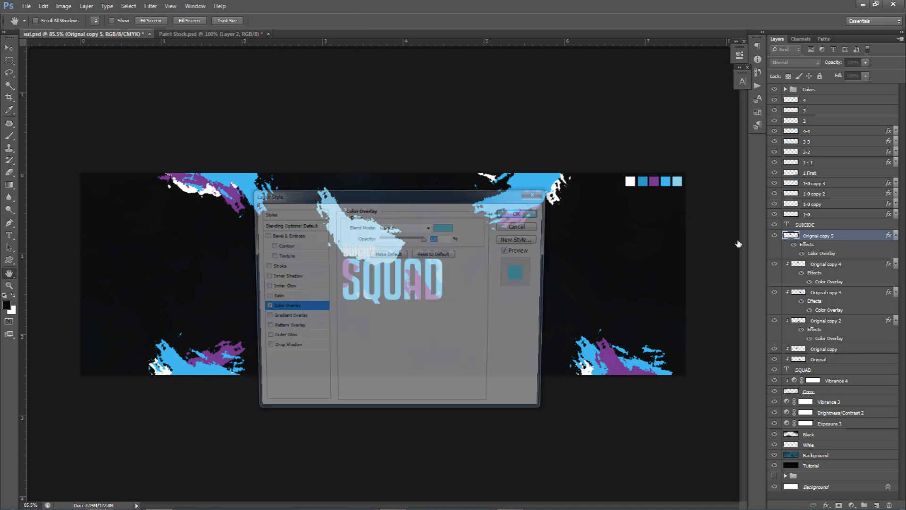
{"action": "left_click_drag", "start_coordinate": [378, 197], "coordinate": [618, 220]}
{"action": "left_click", "coordinate": [686, 254]}
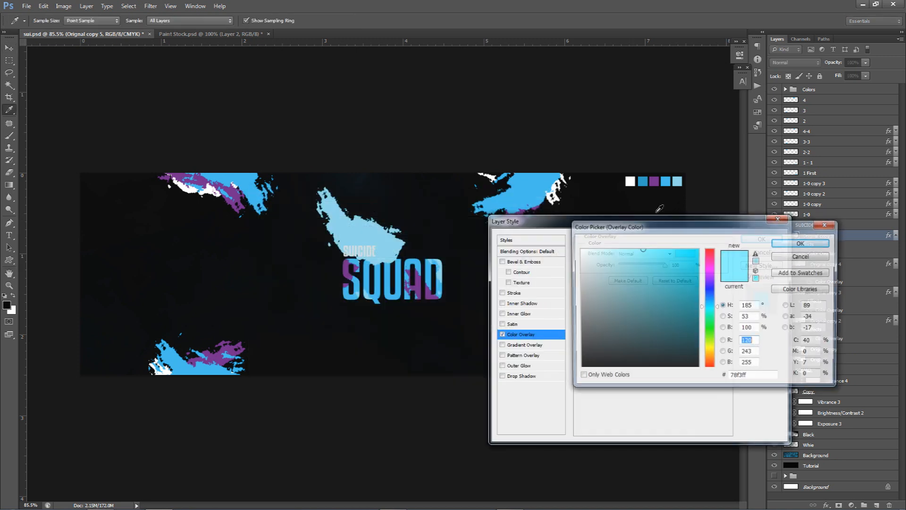
{"action": "left_click", "coordinate": [579, 316]}
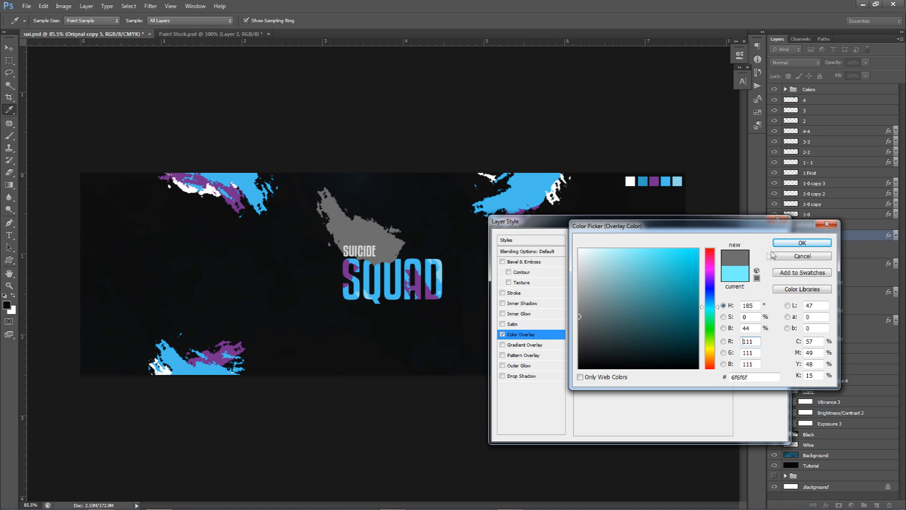
{"action": "left_click", "coordinate": [802, 243]}
{"action": "left_click", "coordinate": [765, 236]}
Step: Collapse the effects of the Orignal copies and clip the grey stroke layer Orignal copy 5 to the SQUAD text
{"action": "left_click", "coordinate": [895, 235]}
{"action": "left_click", "coordinate": [895, 246]}
{"action": "left_click", "coordinate": [896, 257]}
{"action": "left_click", "coordinate": [890, 266]}
{"action": "left_click", "coordinate": [896, 267]}
{"action": "left_click", "coordinate": [833, 238]}
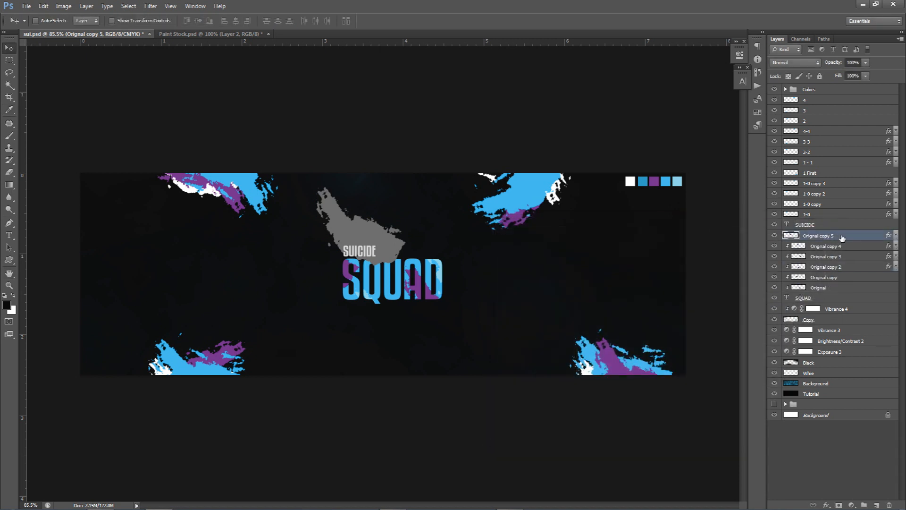
{"action": "right_click", "coordinate": [846, 238]}
{"action": "left_click", "coordinate": [756, 297]}
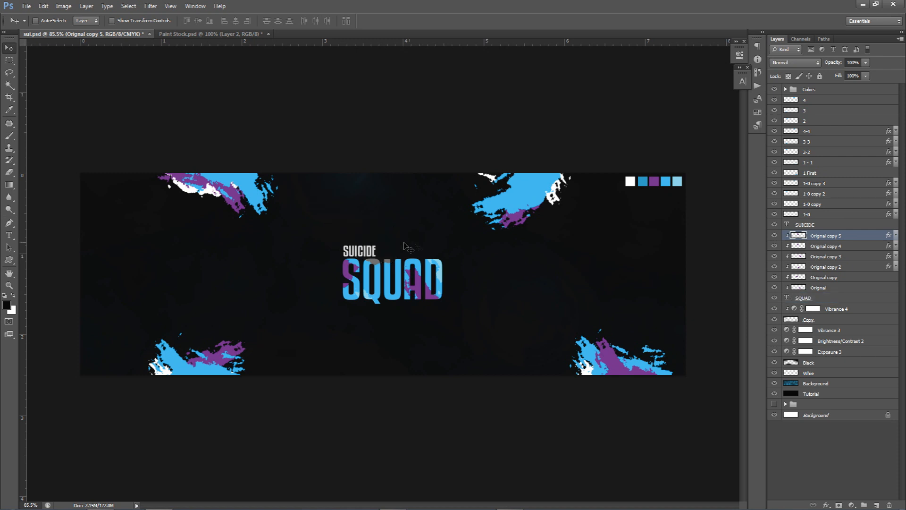
Step: Move the grey stroke across the SQUAD letters, then duplicate and rotate it to colour the lower part of the D
{"action": "left_click_drag", "start_coordinate": [401, 229], "coordinate": [471, 323]}
{"action": "key", "text": "ctrl+j"}
{"action": "key", "text": "ctrl+t"}
{"action": "left_click_drag", "start_coordinate": [528, 360], "coordinate": [379, 355]}
{"action": "key", "text": "Return"}
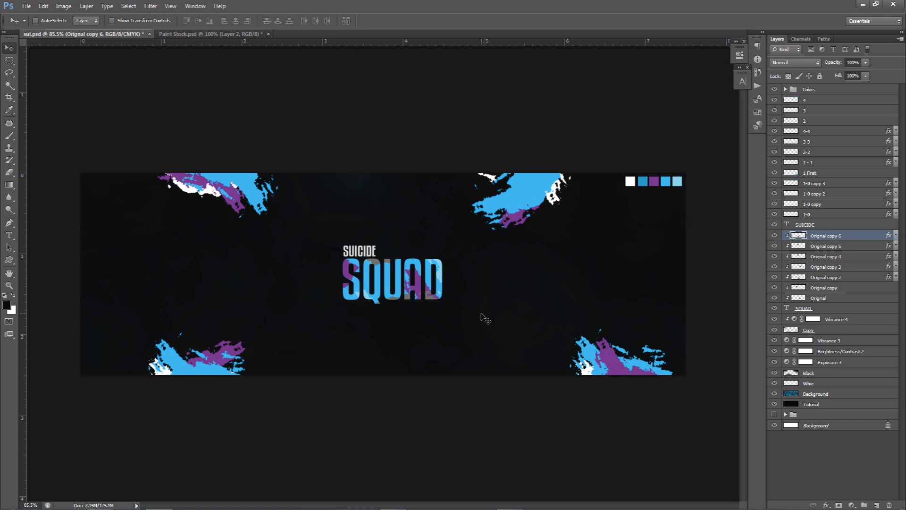
Step: Add a new layer above layer 4 and group the layers from 4 down to Tutorial as Step 1
{"action": "left_click", "coordinate": [811, 100]}
{"action": "left_click", "coordinate": [874, 502]}
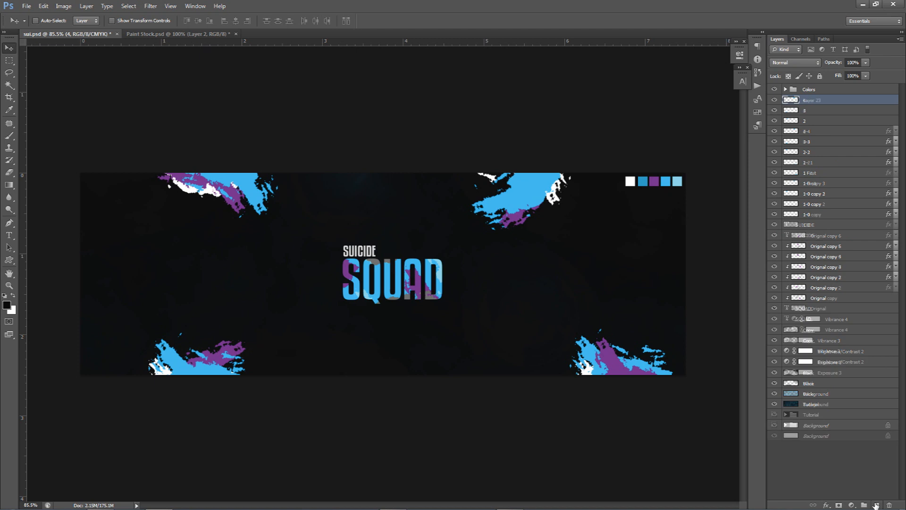
{"action": "left_click", "coordinate": [816, 111]}
{"action": "left_click", "coordinate": [812, 415], "text": "shift"}
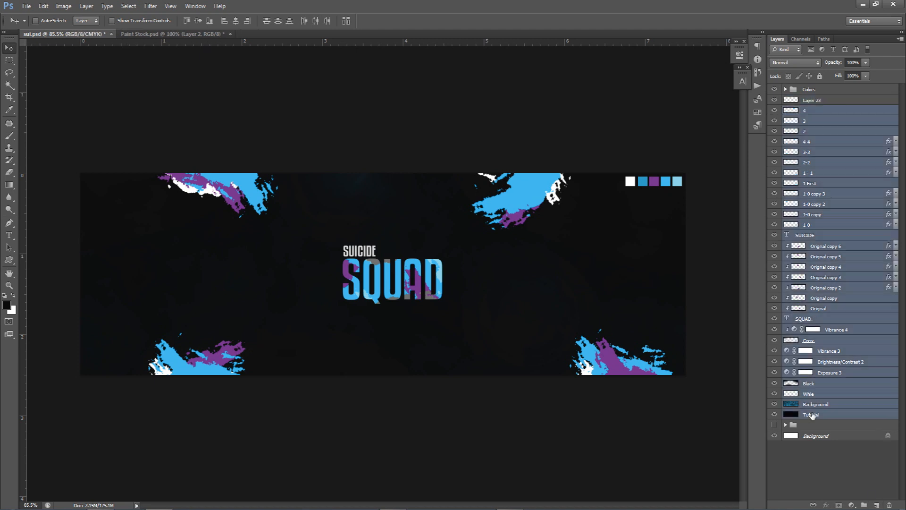
{"action": "key", "text": "ctrl+g"}
{"action": "double_click", "coordinate": [810, 112]}
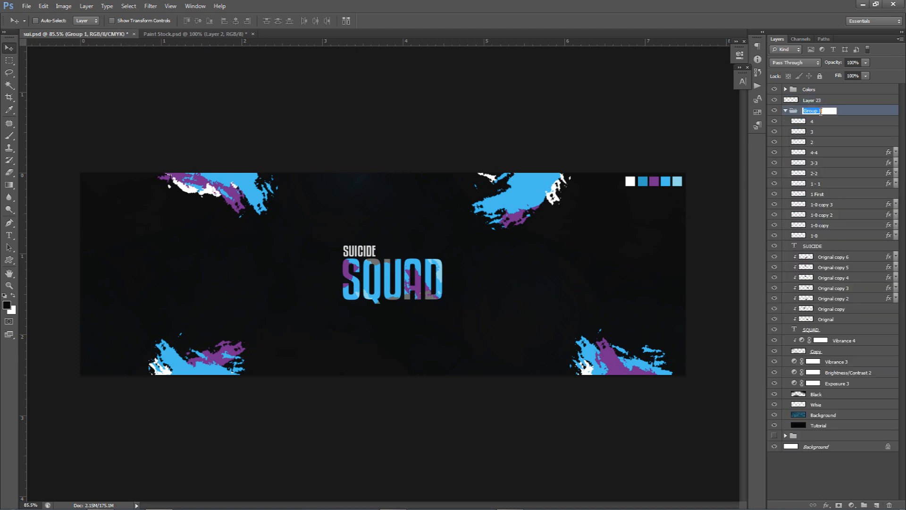
{"action": "type", "text": "Step 1"}
{"action": "key", "text": "Return"}
Step: On Layer 23, paint a soft glow at the upper-right stroke using a 170 px brush and blue sampled from that stroke
{"action": "left_click", "coordinate": [809, 101]}
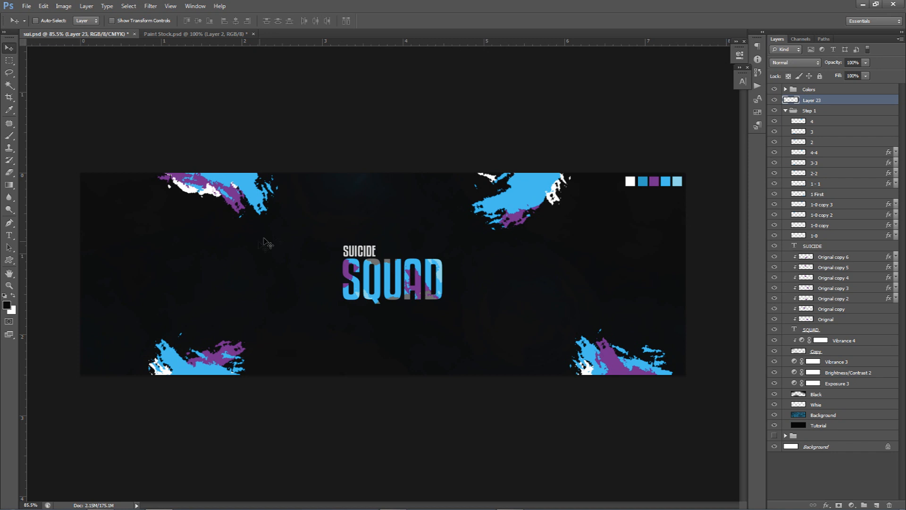
{"action": "key", "text": "b"}
{"action": "left_click_drag", "start_coordinate": [380, 260], "coordinate": [351, 260]}
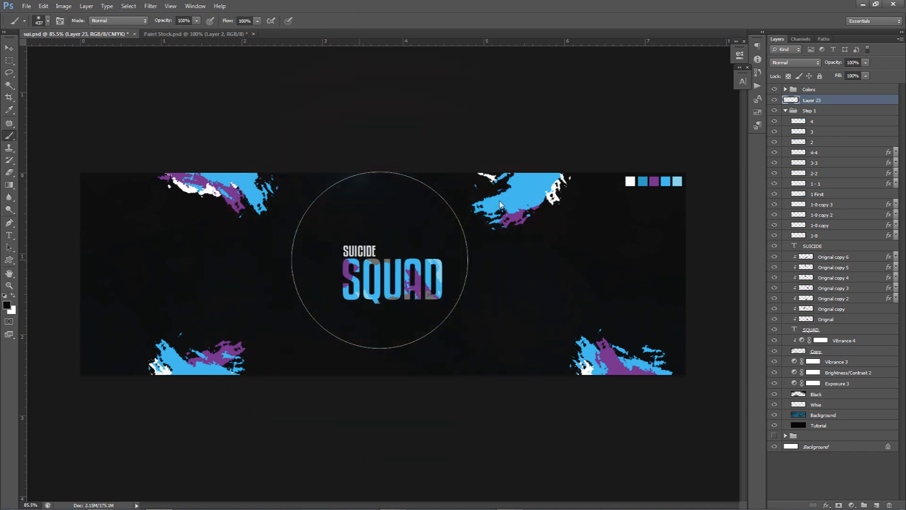
{"action": "left_click", "coordinate": [531, 187], "text": "alt"}
{"action": "right_click", "coordinate": [588, 220], "text": "alt"}
{"action": "mouse_move", "coordinate": [546, 214]}
{"action": "left_mouse_down"}
{"action": "mouse_move", "coordinate": [496, 204]}
{"action": "mouse_move", "coordinate": [538, 204]}
{"action": "left_mouse_up"}
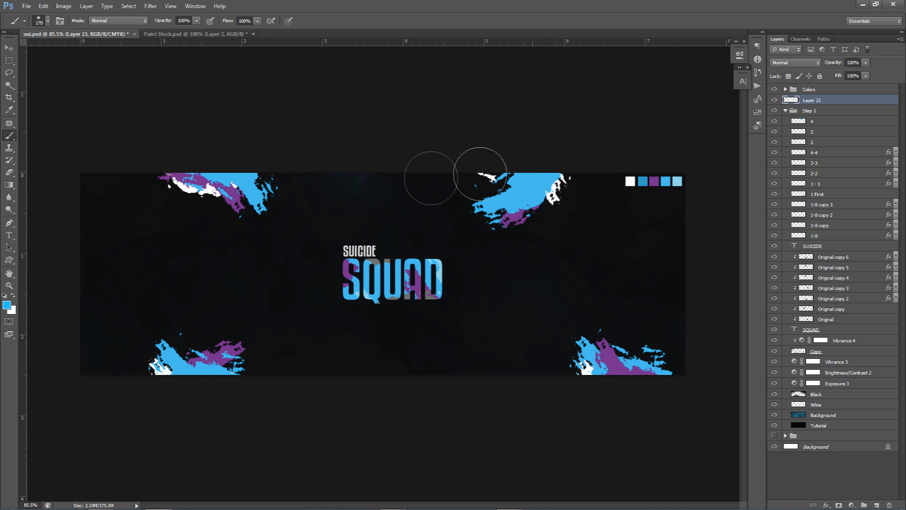
{"action": "left_click", "coordinate": [561, 162]}
Step: Paint soft blue glows beside the lower-left, upper-left and lower-right strokes, enlarging the brush to 252 px
{"action": "left_click", "coordinate": [240, 389]}
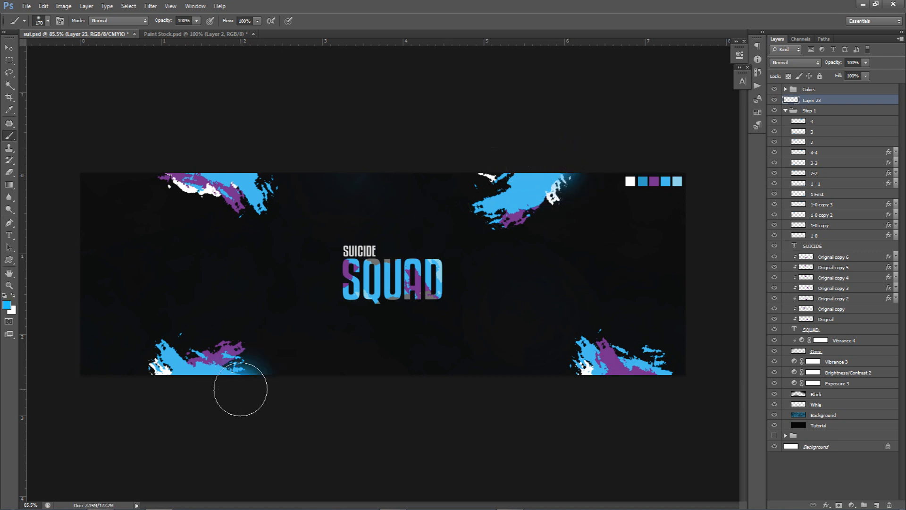
{"action": "key", "text": "ctrl+alt+z"}
{"action": "left_click", "coordinate": [237, 382]}
{"action": "left_click_drag", "start_coordinate": [165, 196], "coordinate": [183, 193]}
{"action": "left_click", "coordinate": [182, 187]}
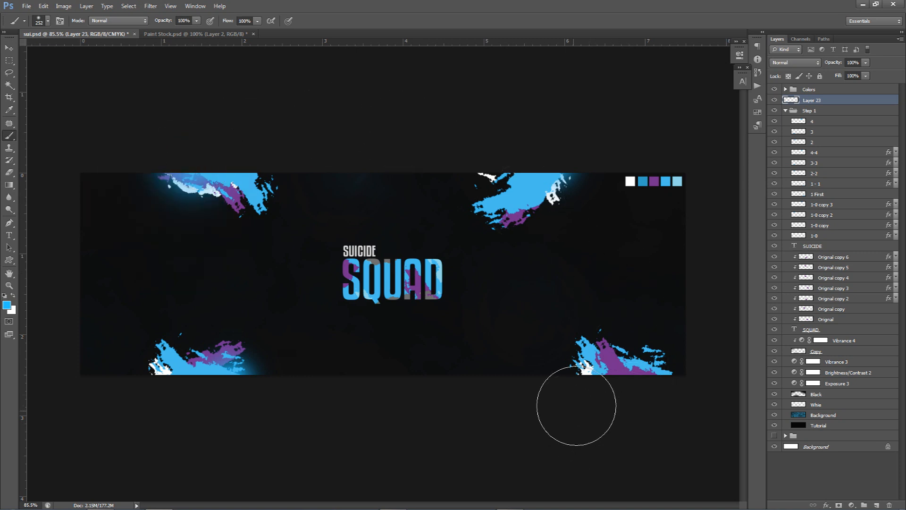
{"action": "left_click", "coordinate": [552, 369]}
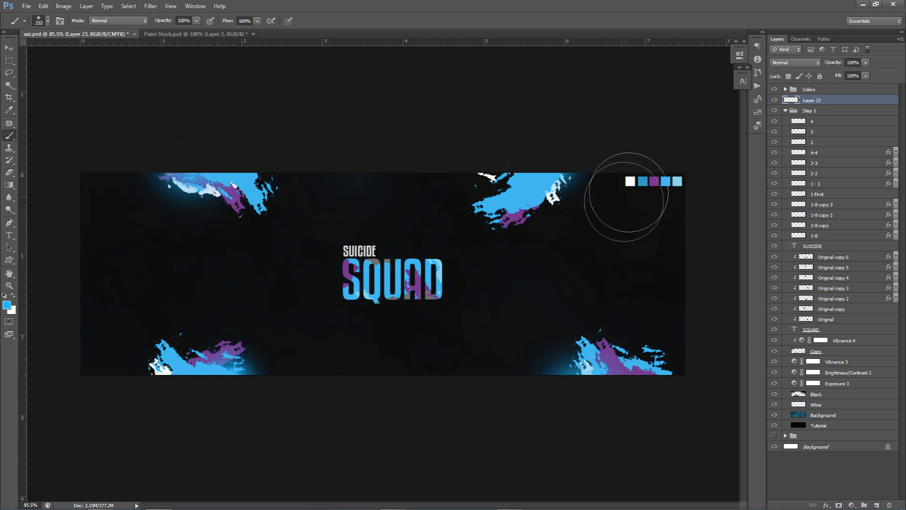
Step: Try blend modes such as Color Dodge, Lighter Color, Pin Light and Hard Light on Layer 23's blue glows
{"action": "left_click", "coordinate": [796, 62]}
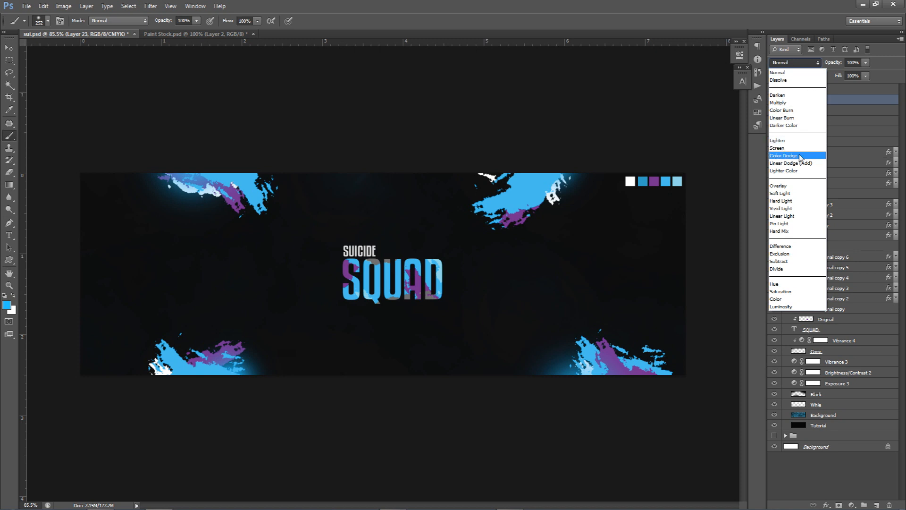
{"action": "left_click", "coordinate": [802, 156]}
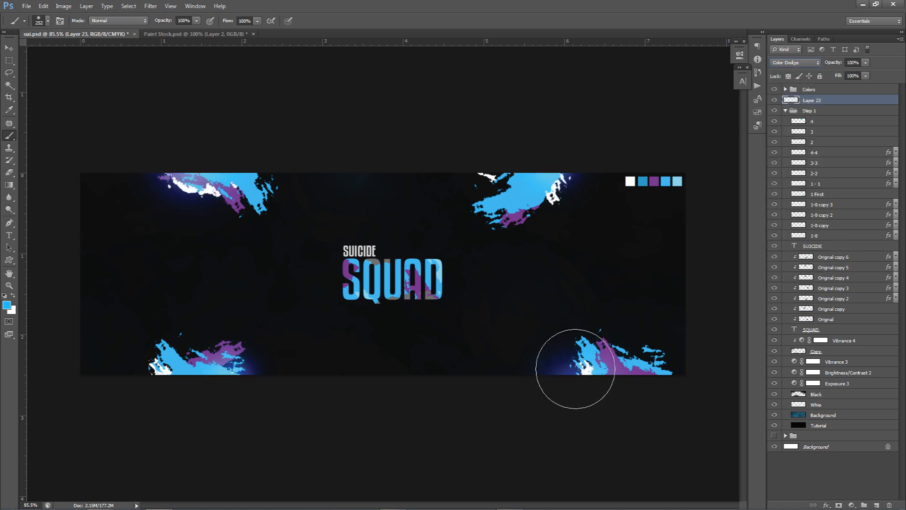
{"action": "scroll", "coordinate": [794, 63], "scroll_direction": "down", "scroll_amount": 1}
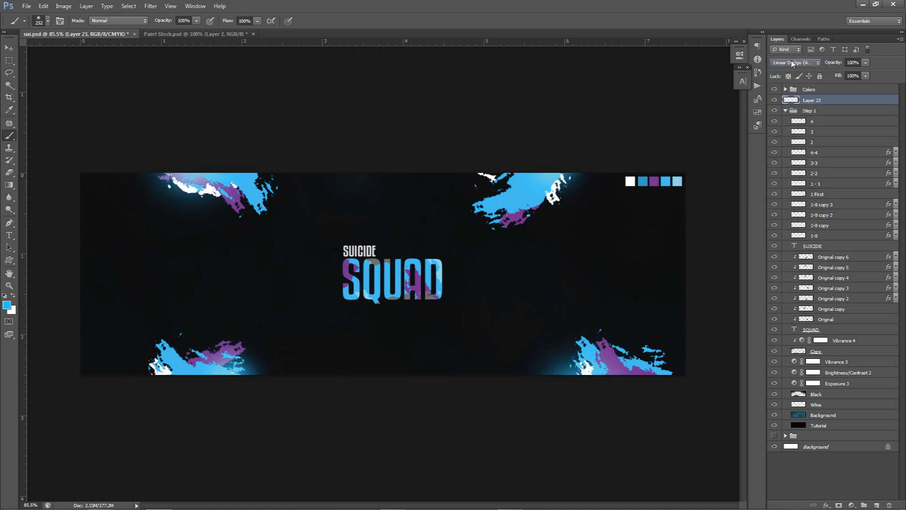
{"action": "left_click", "coordinate": [817, 64]}
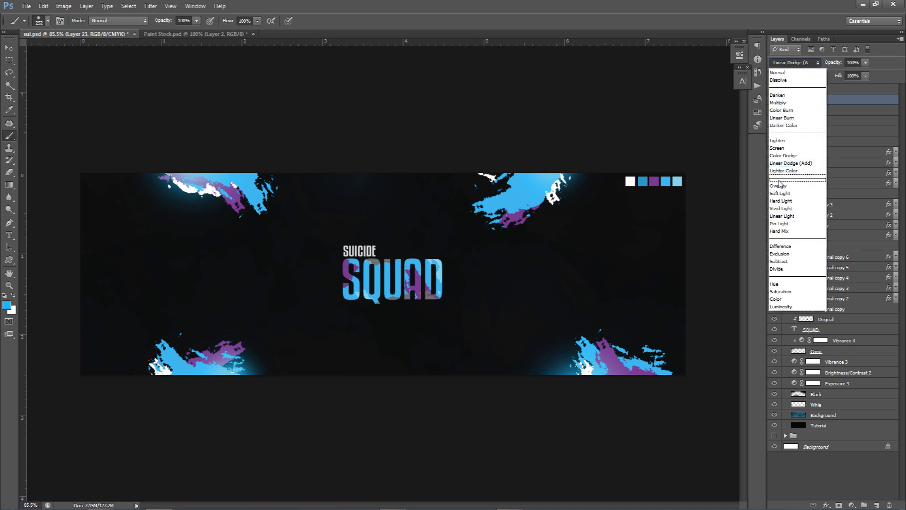
{"action": "left_click", "coordinate": [784, 170]}
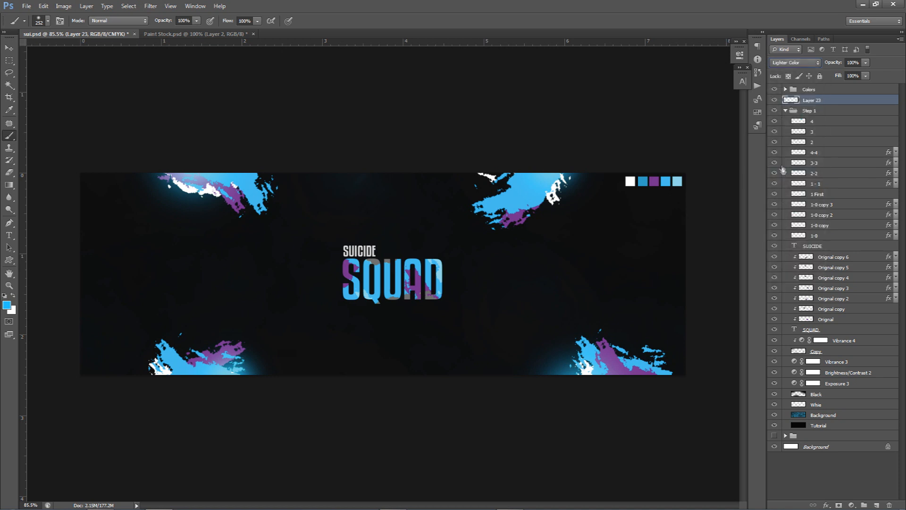
{"action": "left_click", "coordinate": [811, 64]}
{"action": "left_click", "coordinate": [788, 188]}
{"action": "scroll", "coordinate": [787, 66], "scroll_direction": "down", "scroll_amount": 6}
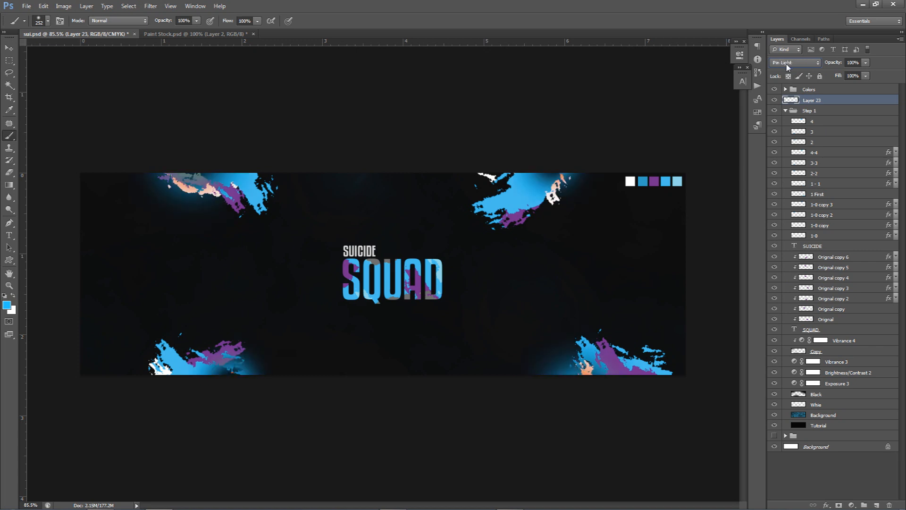
{"action": "scroll", "coordinate": [787, 66], "scroll_direction": "up", "scroll_amount": 3}
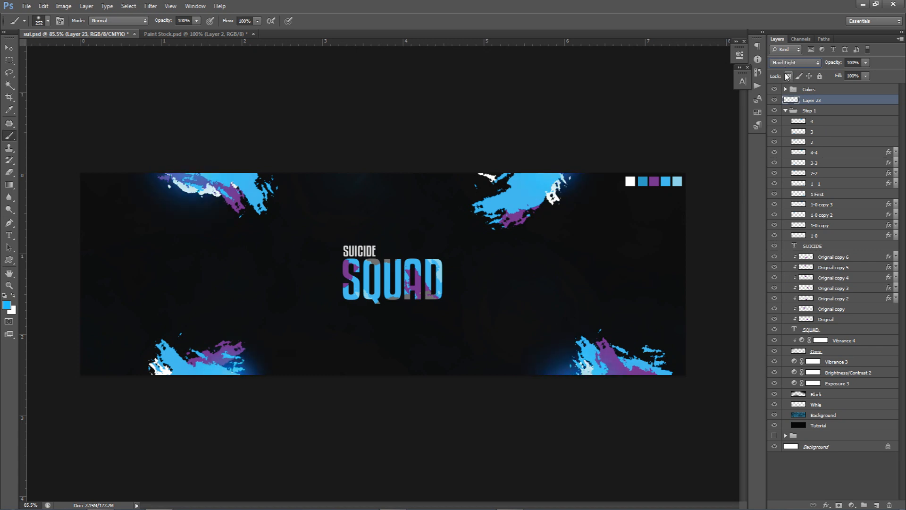
{"action": "left_click", "coordinate": [794, 63]}
{"action": "left_click", "coordinate": [788, 172]}
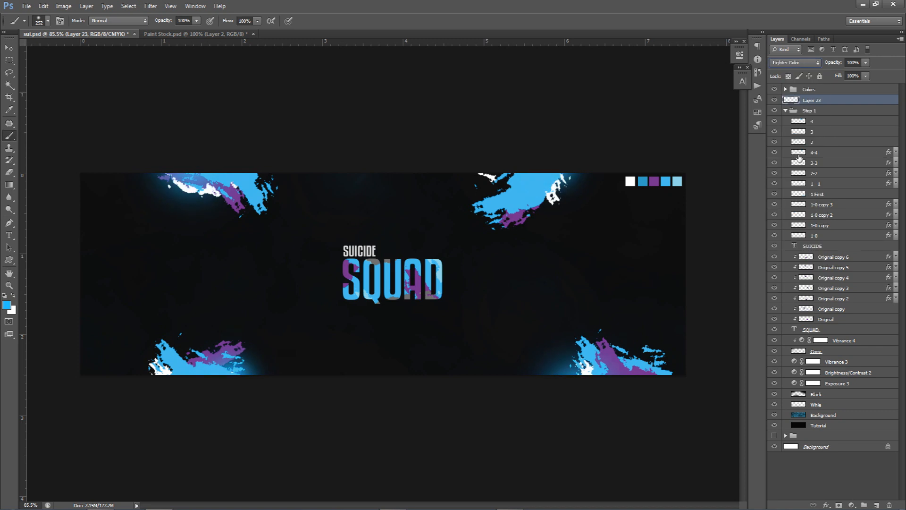
Step: Set Layer 23 to Linear Dodge (Add) blending at 44% opacity
{"action": "scroll", "coordinate": [796, 72], "scroll_direction": "up", "scroll_amount": 1}
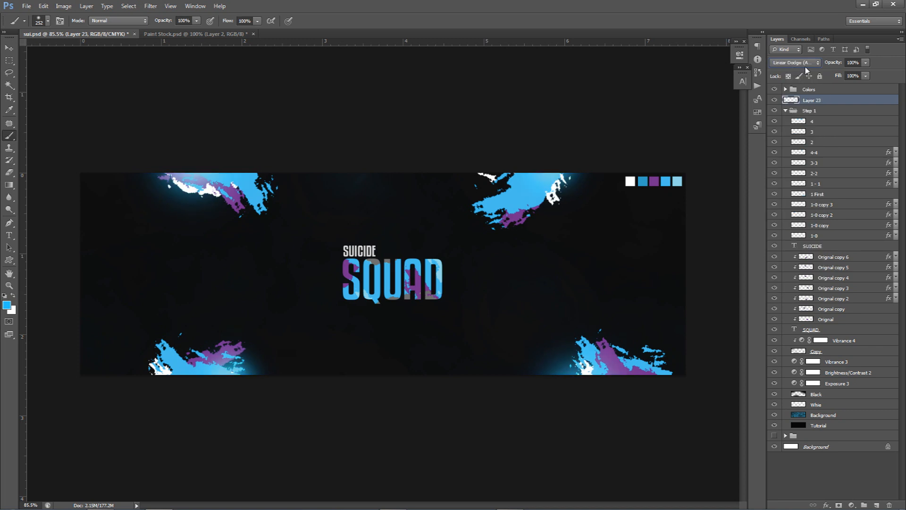
{"action": "left_click_drag", "start_coordinate": [847, 74], "coordinate": [836, 75]}
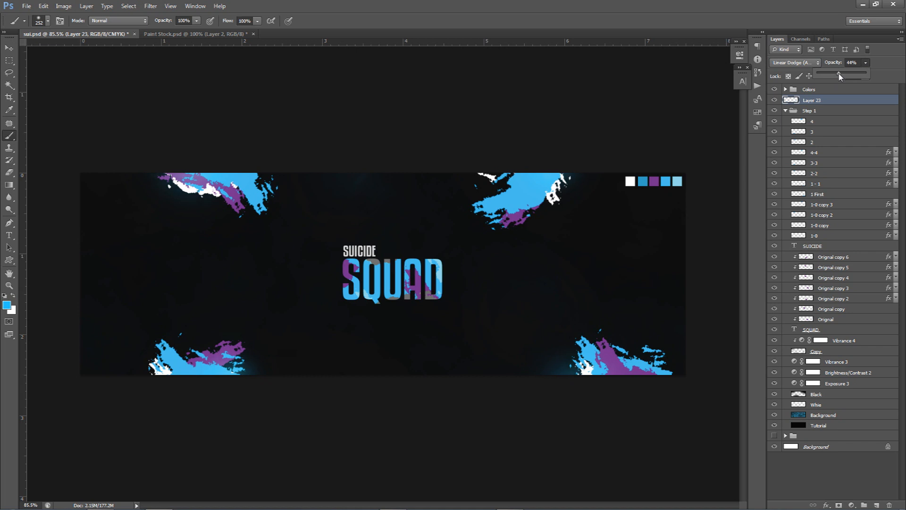
Step: On a new layer, paint a sampled-purple glow beside the upper-right stroke with a 353 px brush, then move the layer directly below layer 1-0
{"action": "left_click", "coordinate": [877, 505]}
{"action": "left_click", "coordinate": [877, 505]}
{"action": "left_click", "coordinate": [514, 216], "text": "alt"}
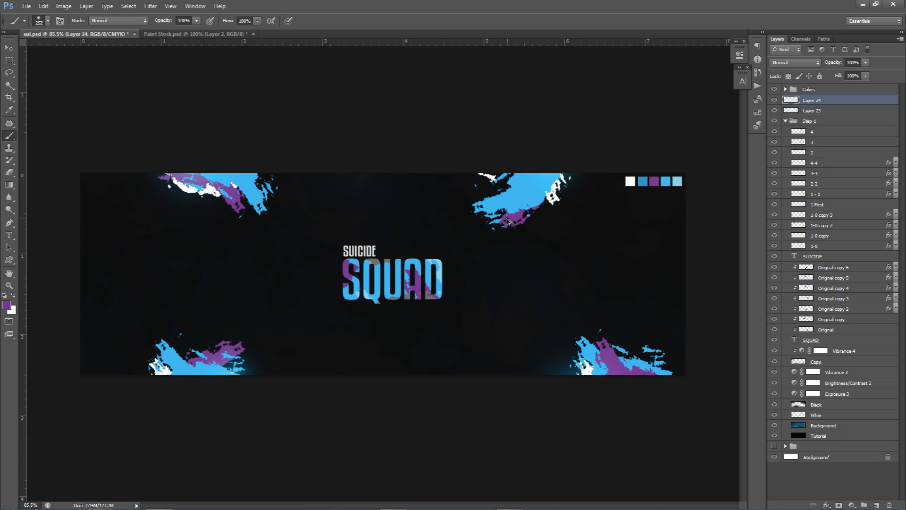
{"action": "left_click", "coordinate": [493, 169]}
{"action": "key", "text": "ctrl+z"}
{"action": "left_click_drag", "start_coordinate": [492, 206], "coordinate": [500, 208]}
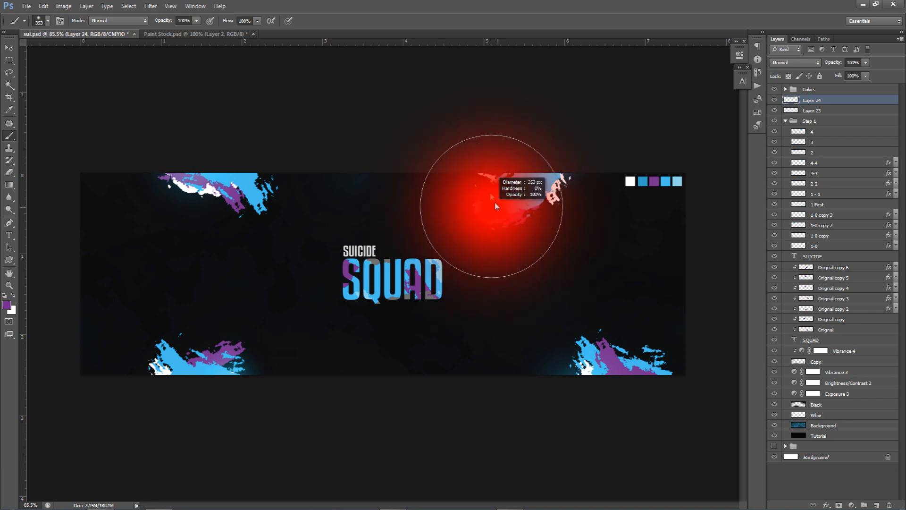
{"action": "left_click", "coordinate": [487, 171]}
{"action": "key", "text": "ctrl+z"}
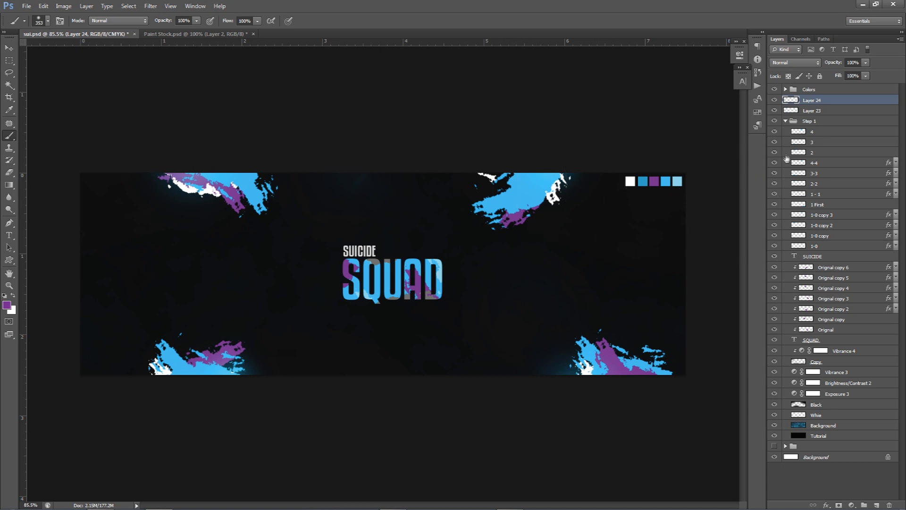
{"action": "left_click", "coordinate": [486, 153]}
{"action": "mouse_move", "coordinate": [829, 102]}
{"action": "left_mouse_down"}
{"action": "mouse_move", "coordinate": [850, 203]}
{"action": "mouse_move", "coordinate": [843, 235]}
{"action": "mouse_move", "coordinate": [820, 247]}
{"action": "left_mouse_up"}
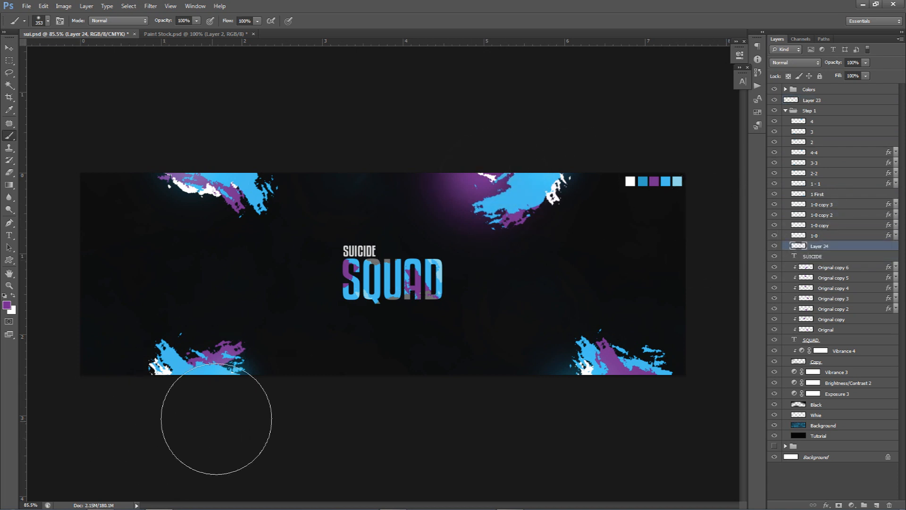
Step: Paint soft purple glows beside the lower-left, upper-left and lower-right strokes, resizing the brush to 201 px and then 285 px
{"action": "left_click", "coordinate": [128, 413]}
{"action": "mouse_move", "coordinate": [241, 204]}
{"action": "left_mouse_down"}
{"action": "mouse_move", "coordinate": [275, 163]}
{"action": "mouse_move", "coordinate": [129, 191]}
{"action": "left_mouse_up"}
{"action": "left_click_drag", "start_coordinate": [243, 190], "coordinate": [268, 180]}
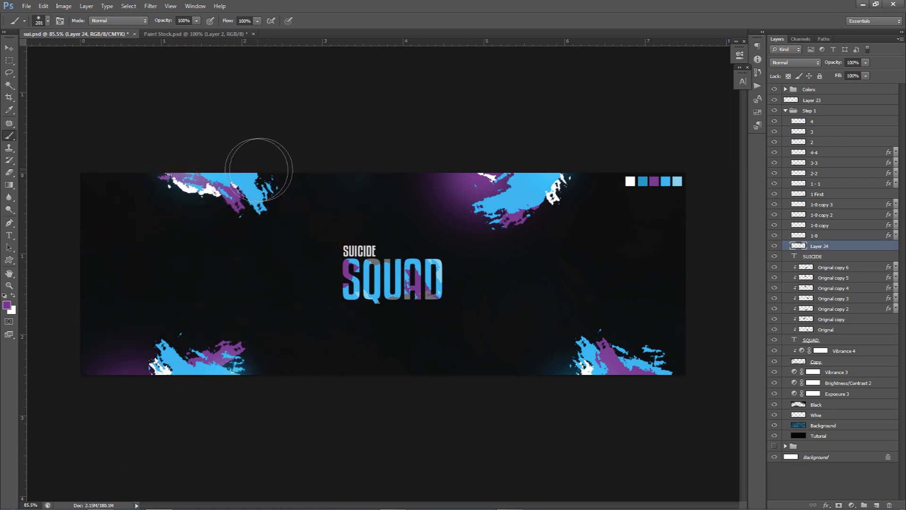
{"action": "left_click_drag", "start_coordinate": [626, 368], "coordinate": [646, 367]}
{"action": "left_click", "coordinate": [682, 342]}
{"action": "key", "text": "ctrl+z"}
{"action": "left_click", "coordinate": [686, 356]}
Step: Set Layer 24 to Linear Dodge (Add) blending at 52% opacity
{"action": "left_click", "coordinate": [795, 63]}
{"action": "left_click", "coordinate": [809, 144]}
{"action": "left_click", "coordinate": [865, 76]}
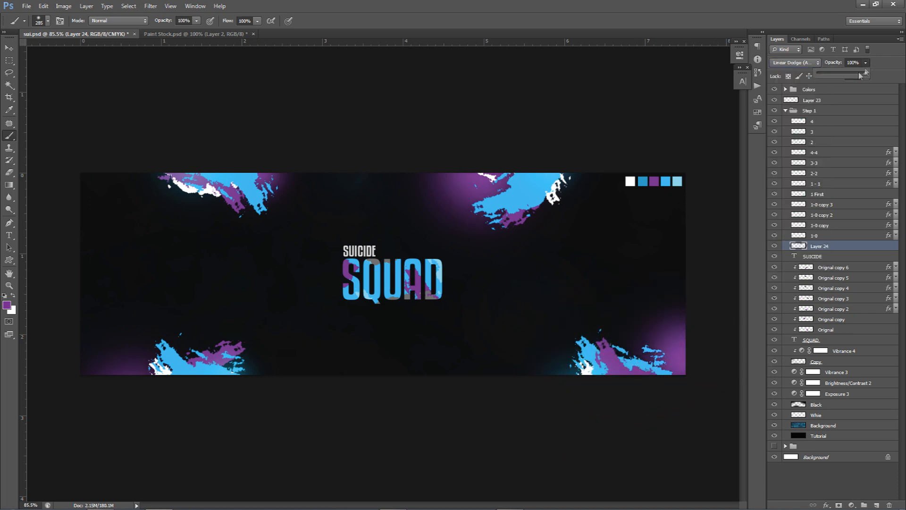
{"action": "left_click", "coordinate": [841, 78]}
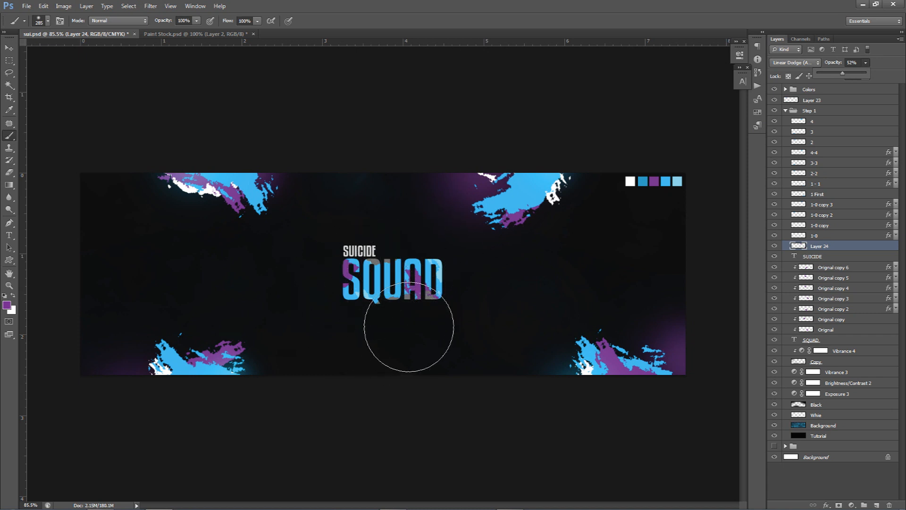
Step: Select layers 1-0 through 1-0 copy 3 and check which strokes they hold by toggling their visibility
{"action": "key", "text": "v"}
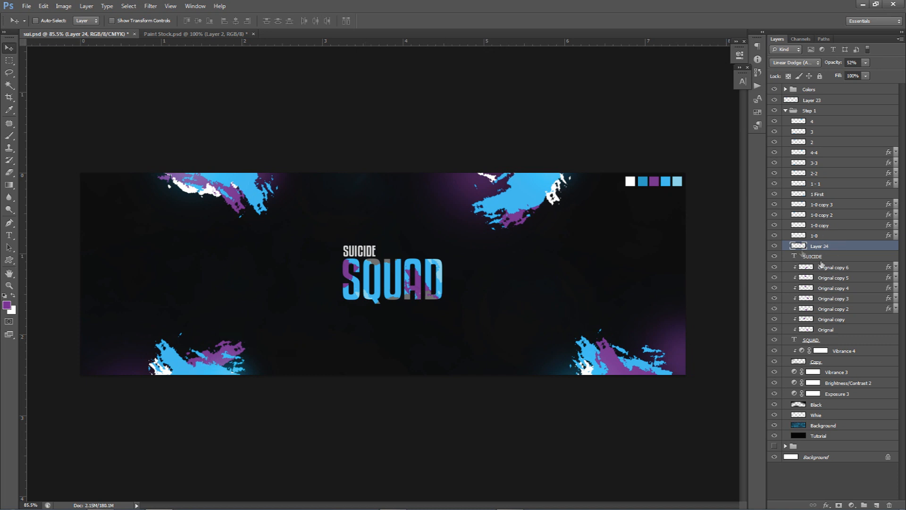
{"action": "left_click", "coordinate": [802, 235]}
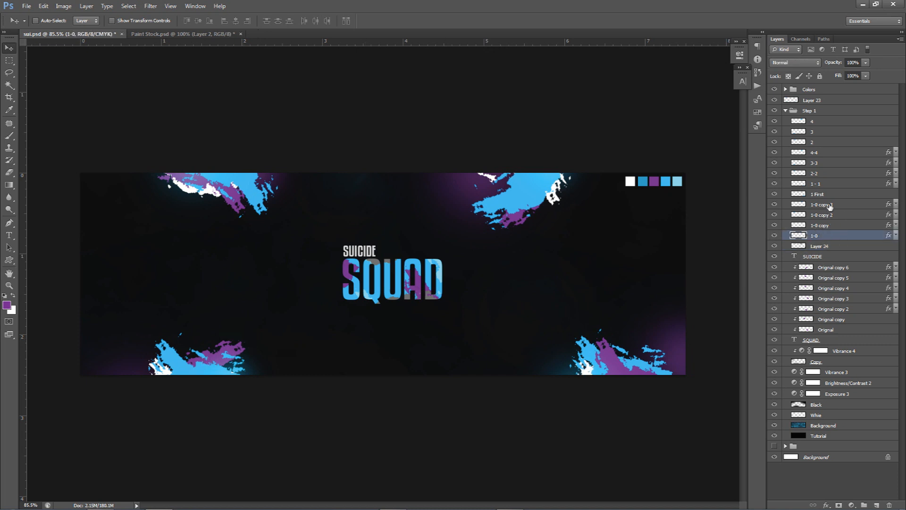
{"action": "left_click", "coordinate": [831, 204], "text": "shift"}
{"action": "mouse_move", "coordinate": [774, 204]}
{"action": "left_mouse_down"}
{"action": "mouse_move", "coordinate": [774, 236]}
{"action": "mouse_move", "coordinate": [775, 204]}
{"action": "left_mouse_up"}
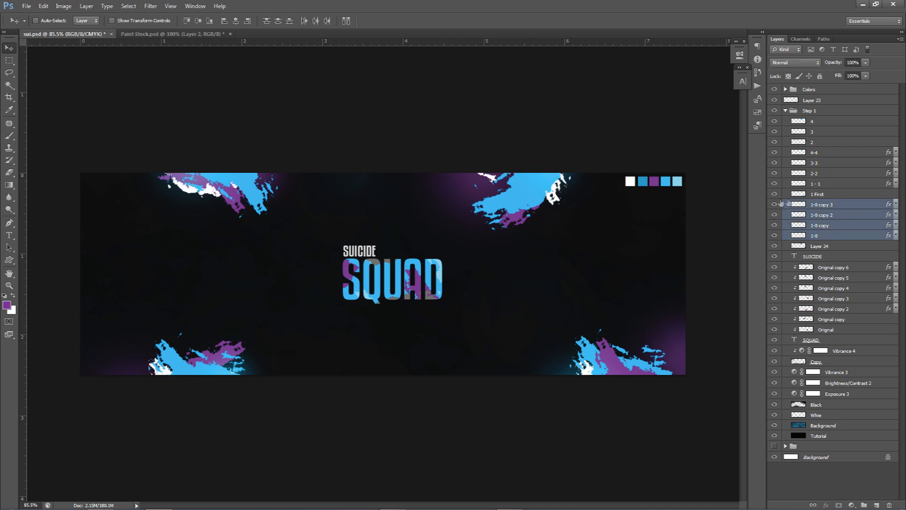
Step: Identify the purple stroke layers 1 - 1 through 4-4 by toggling their visibility and group them as Purple
{"action": "left_click", "coordinate": [824, 184]}
{"action": "left_click", "coordinate": [821, 152], "text": "shift"}
{"action": "mouse_move", "coordinate": [775, 152]}
{"action": "left_mouse_down"}
{"action": "mouse_move", "coordinate": [774, 178]}
{"action": "mouse_move", "coordinate": [776, 164]}
{"action": "left_mouse_up"}
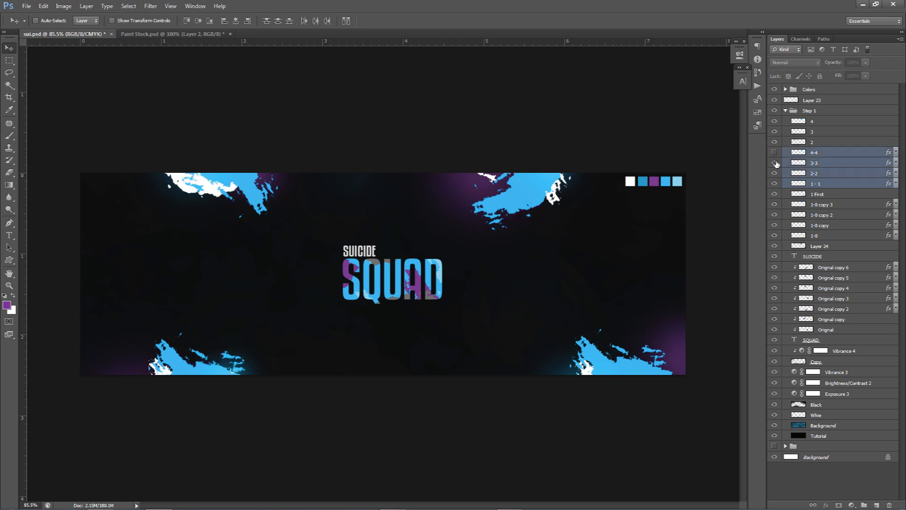
{"action": "left_click", "coordinate": [775, 153]}
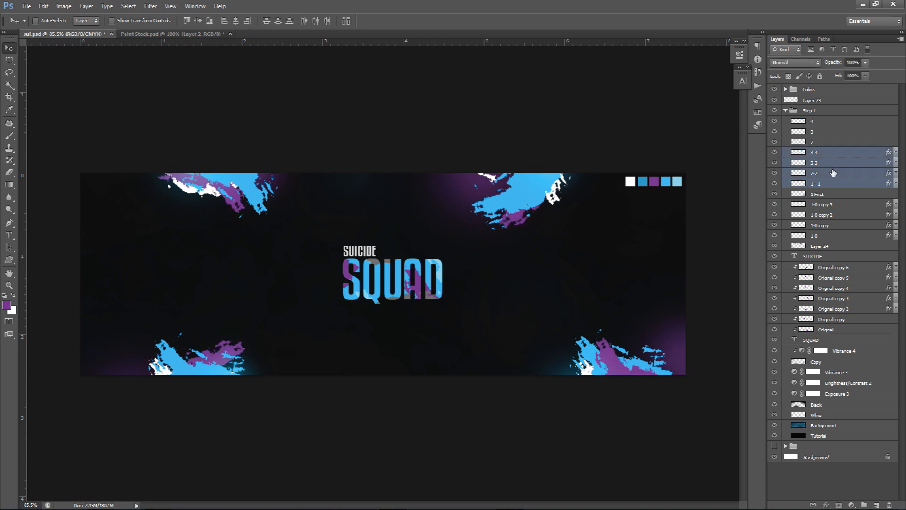
{"action": "key", "text": "ctrl+g"}
{"action": "left_click", "coordinate": [775, 152]}
{"action": "left_click", "coordinate": [774, 152]}
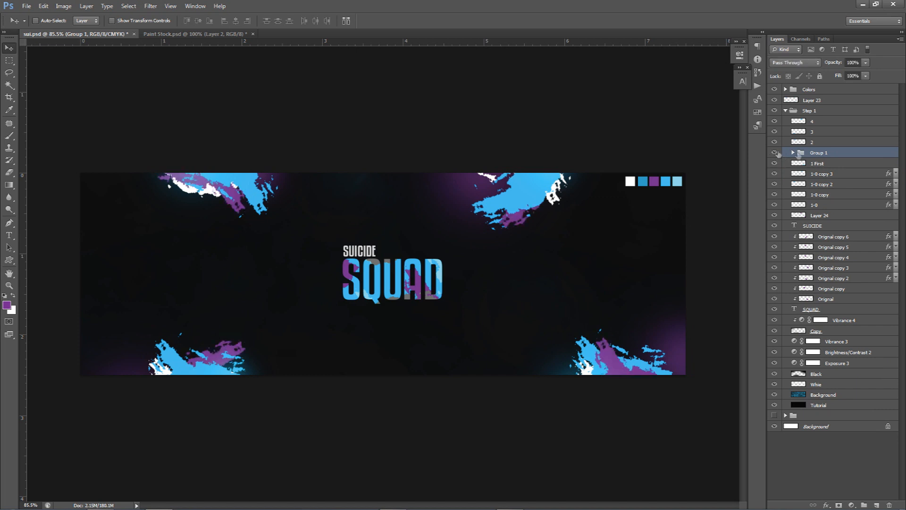
{"action": "double_click", "coordinate": [821, 153]}
{"action": "type", "text": "Purple"}
{"action": "key", "text": "Return"}
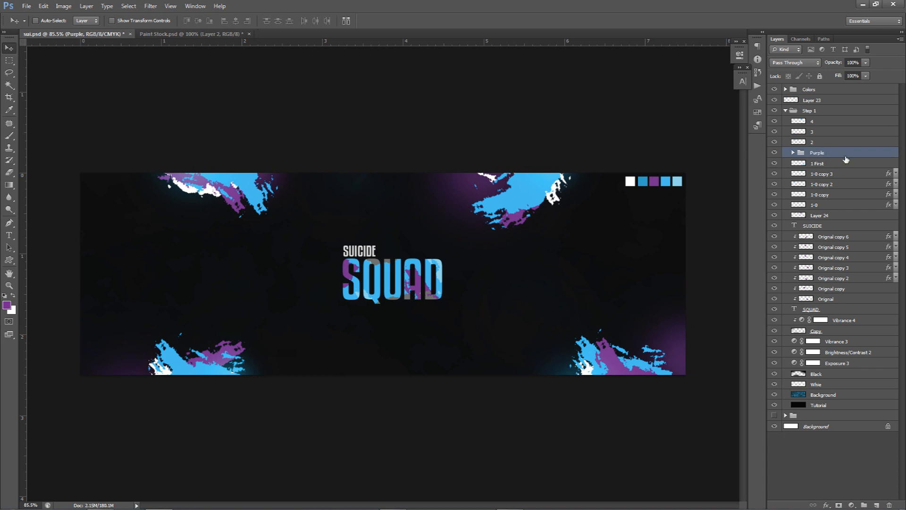
Step: Add a white outer glow to the Purple group with a size of 73 px and 23% opacity
{"action": "double_click", "coordinate": [846, 160]}
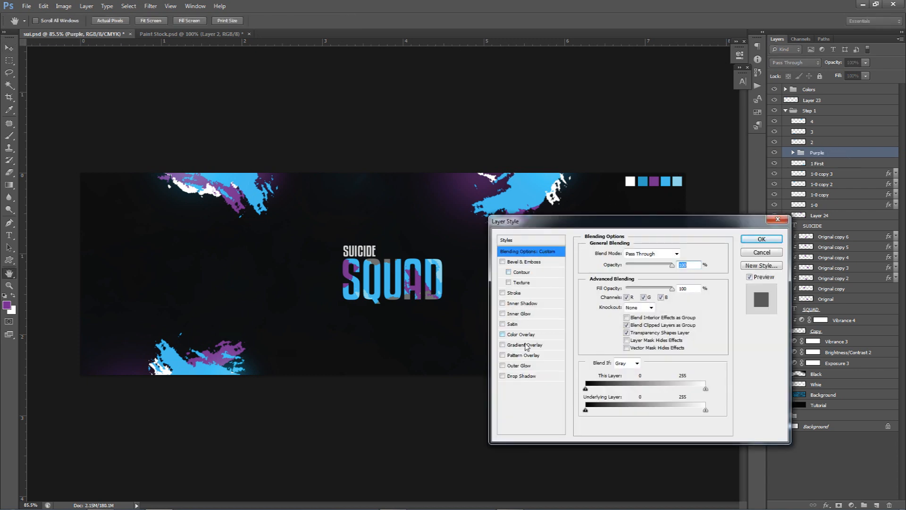
{"action": "left_click", "coordinate": [524, 368]}
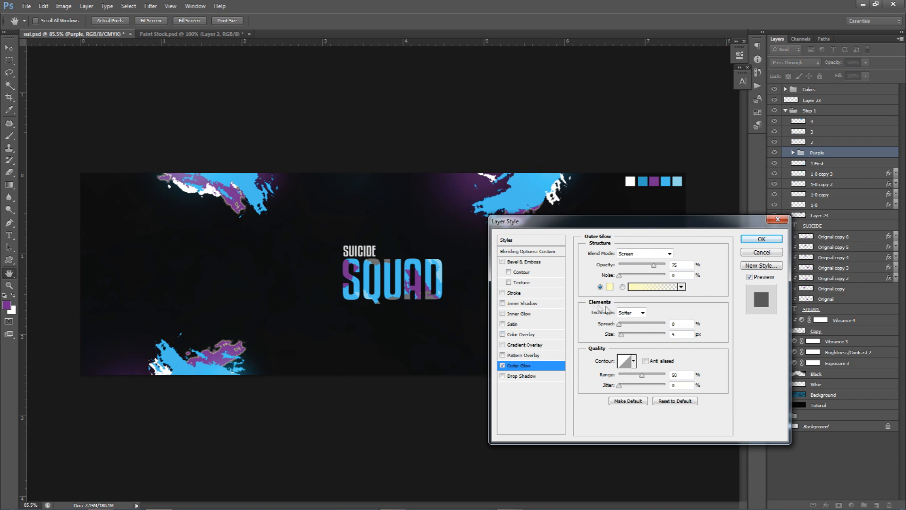
{"action": "left_click_drag", "start_coordinate": [624, 334], "coordinate": [635, 337]}
{"action": "left_click", "coordinate": [609, 286]}
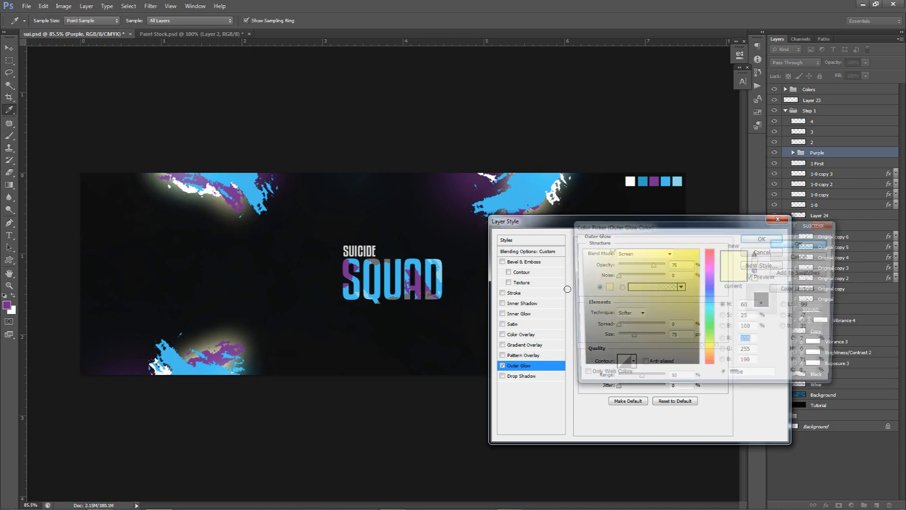
{"action": "left_click_drag", "start_coordinate": [585, 264], "coordinate": [544, 233]}
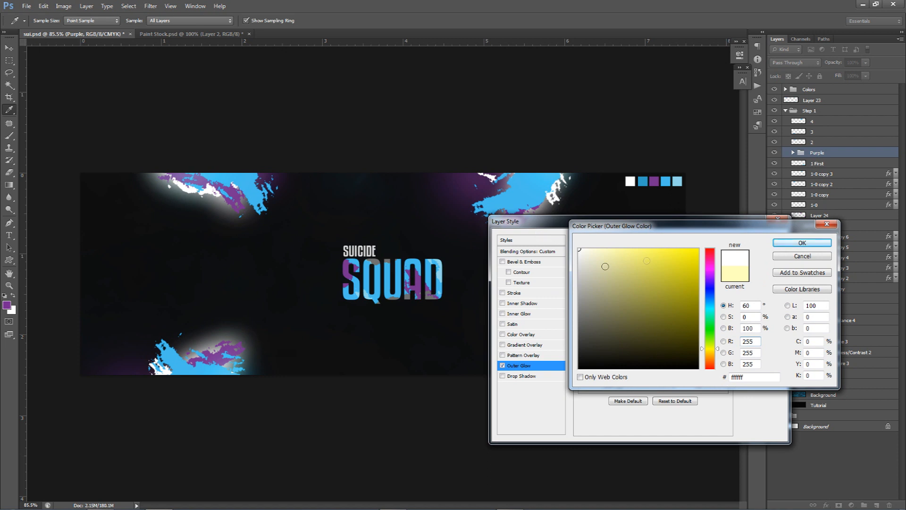
{"action": "left_click", "coordinate": [803, 243]}
{"action": "left_click_drag", "start_coordinate": [643, 268], "coordinate": [629, 267]}
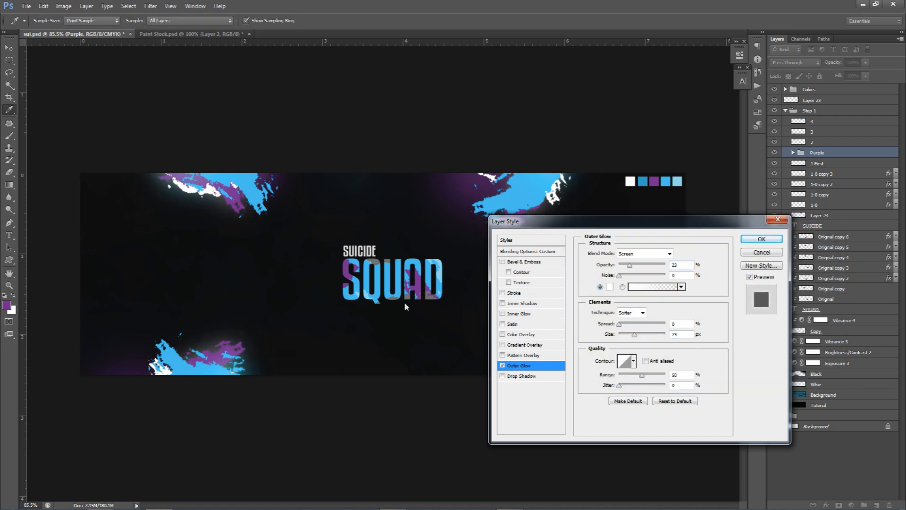
Step: Recolour the Purple group's outer glow to light cyan (78f3ff) sampled from the artwork and apply the layer style
{"action": "left_click", "coordinate": [609, 287]}
{"action": "left_click", "coordinate": [202, 368]}
{"action": "left_click", "coordinate": [694, 281]}
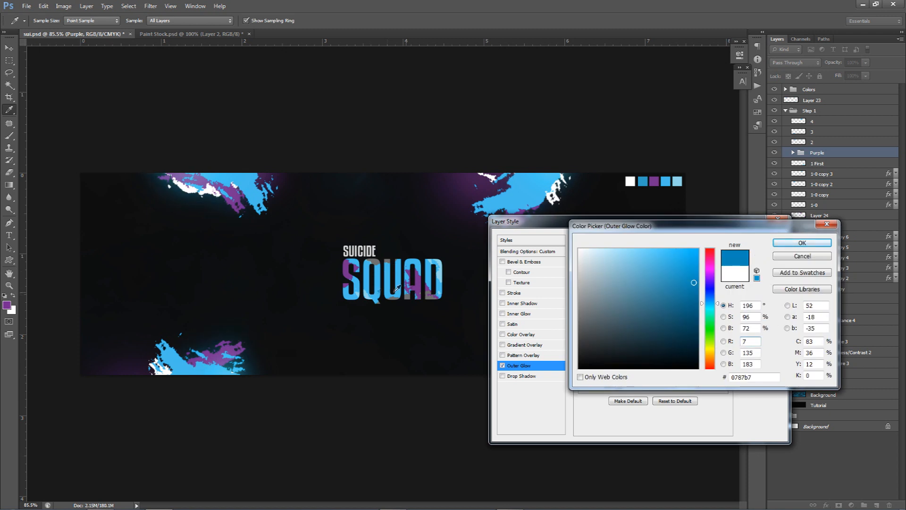
{"action": "left_click", "coordinate": [371, 293]}
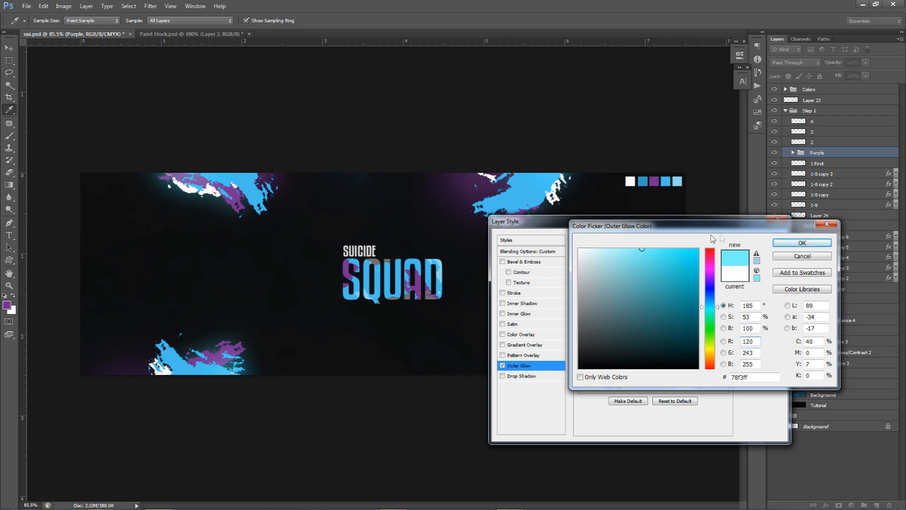
{"action": "left_click", "coordinate": [789, 243]}
{"action": "left_click", "coordinate": [761, 243]}
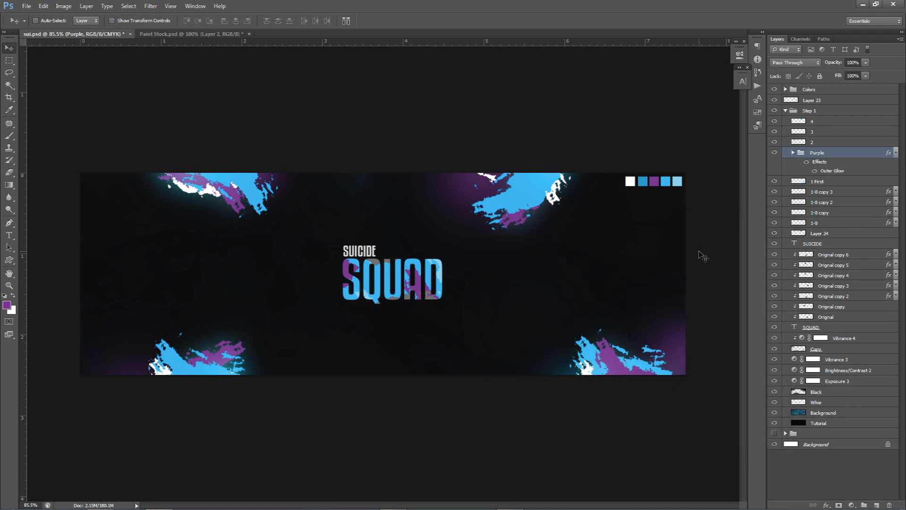
Step: Set the opacity of the Purple group's outer glow to 15%
{"action": "double_click", "coordinate": [831, 172]}
{"action": "type", "text": "15"}
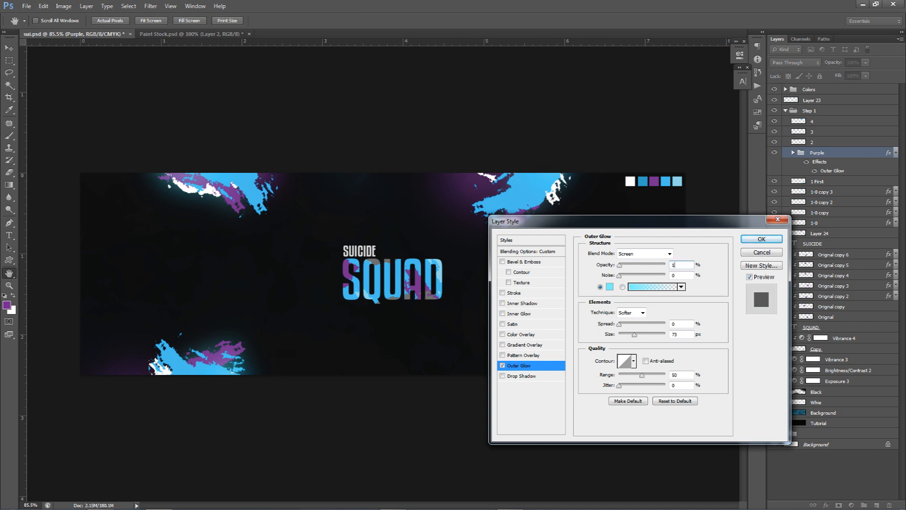
{"action": "left_click", "coordinate": [757, 241]}
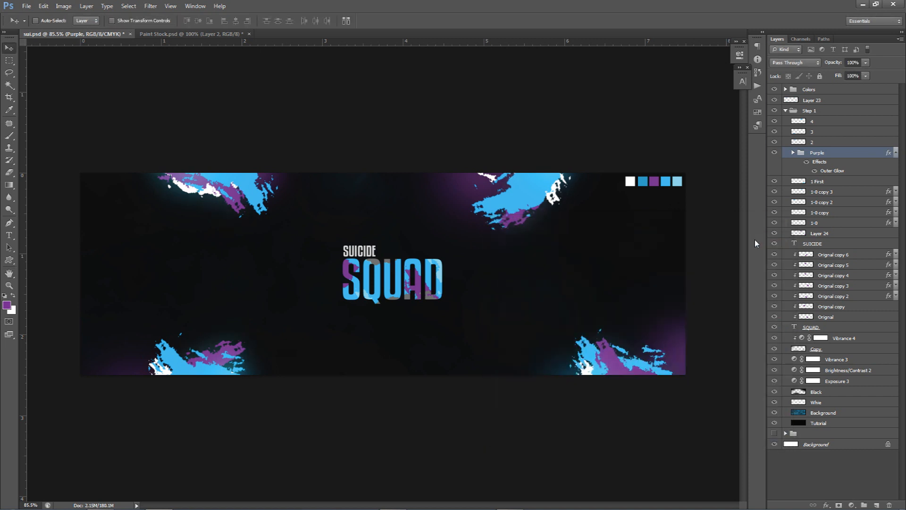
Step: Rasterize the layer styles of the clipped paint layers Orignal copy 2 through Orignal copy 6 above the SQUAD text
{"action": "left_click", "coordinate": [824, 328]}
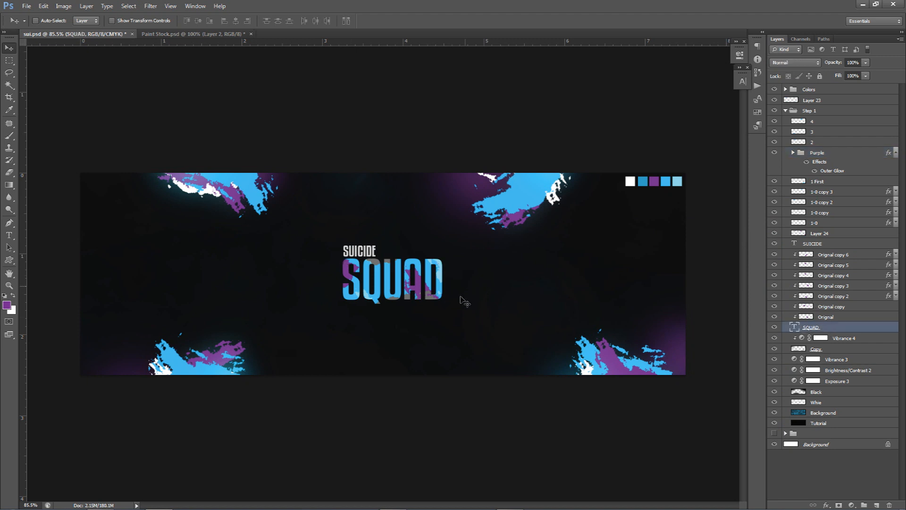
{"action": "scroll", "coordinate": [405, 304], "scroll_direction": "up", "scroll_amount": 5}
{"action": "scroll", "coordinate": [405, 303], "scroll_direction": "down", "scroll_amount": 4}
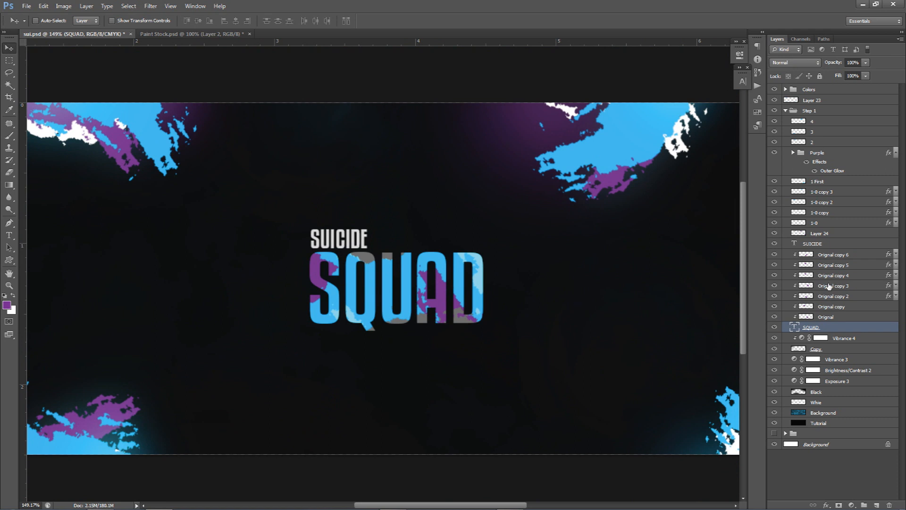
{"action": "left_click", "coordinate": [840, 295]}
{"action": "left_click", "coordinate": [840, 255], "text": "shift"}
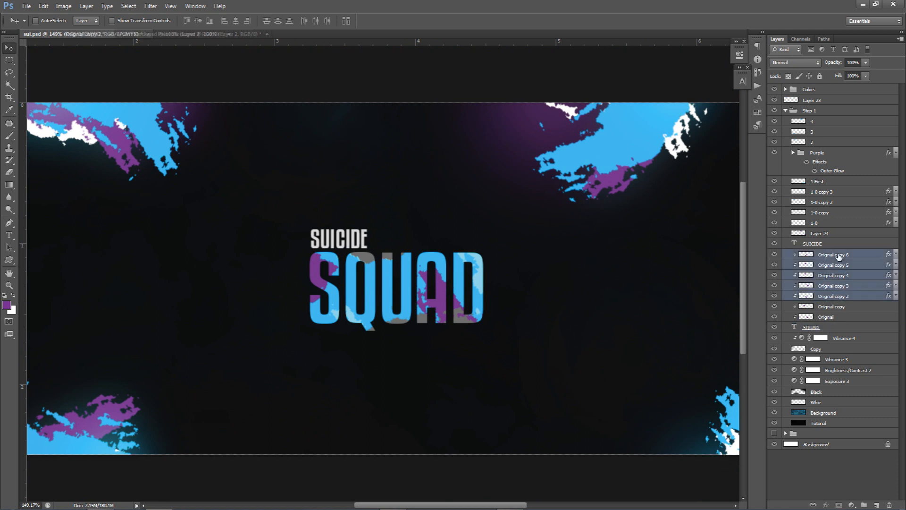
{"action": "right_click", "coordinate": [832, 291]}
{"action": "left_click", "coordinate": [809, 297]}
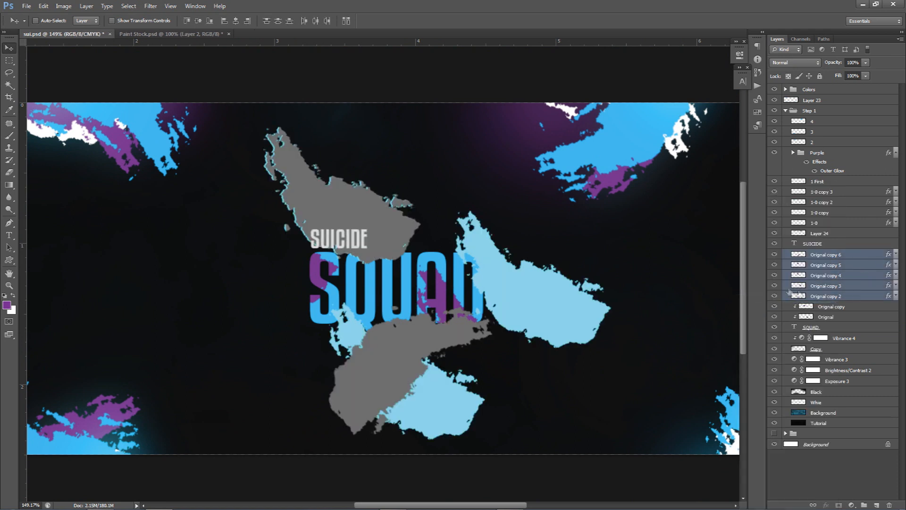
{"action": "key", "text": "ctrl+z"}
{"action": "right_click", "coordinate": [835, 266]}
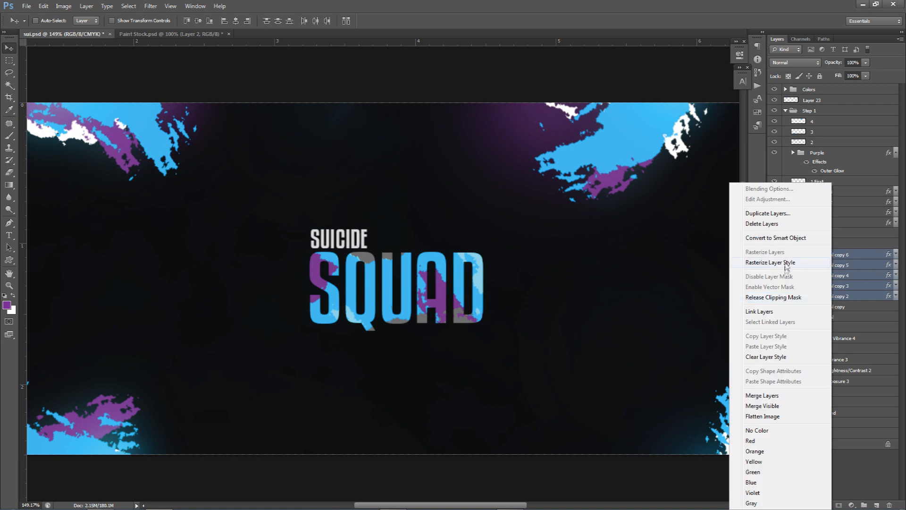
{"action": "left_click", "coordinate": [826, 262]}
Step: Rename the clipped paint layers Orignal copy, Orignal copy 3 and Orignal copy 4 as 1, 3 and 4
{"action": "double_click", "coordinate": [830, 307]}
{"action": "type", "text": "1"}
{"action": "key", "text": "Return"}
{"action": "triple_click", "coordinate": [829, 297]}
{"action": "type", "text": "2"}
{"action": "key", "text": "Return"}
{"action": "double_click", "coordinate": [829, 287]}
{"action": "type", "text": "3"}
{"action": "key", "text": "Return"}
{"action": "double_click", "coordinate": [830, 276]}
{"action": "type", "text": "4"}
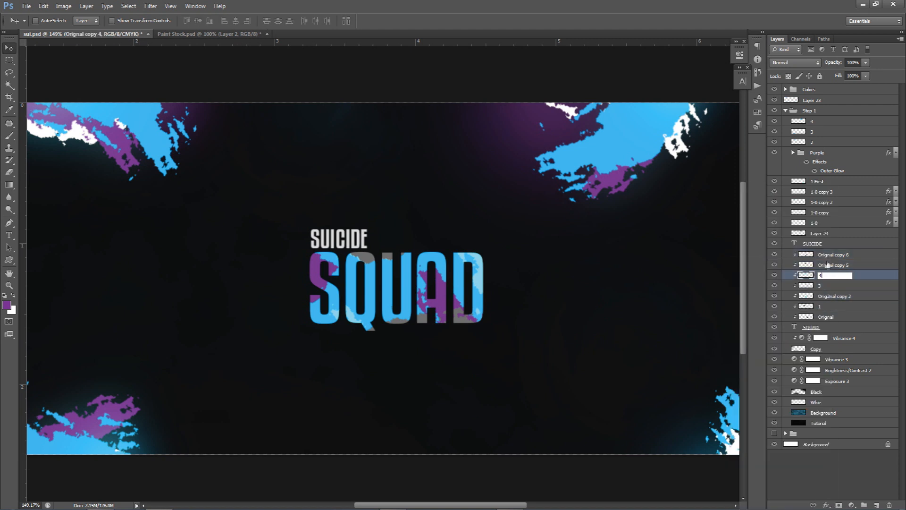
{"action": "key", "text": "Return"}
Step: Rename the remaining clipped copies as 5 and 6, and correct the misnamed Orig2nal copy 2 layer to 2
{"action": "double_click", "coordinate": [829, 264]}
{"action": "type", "text": "5"}
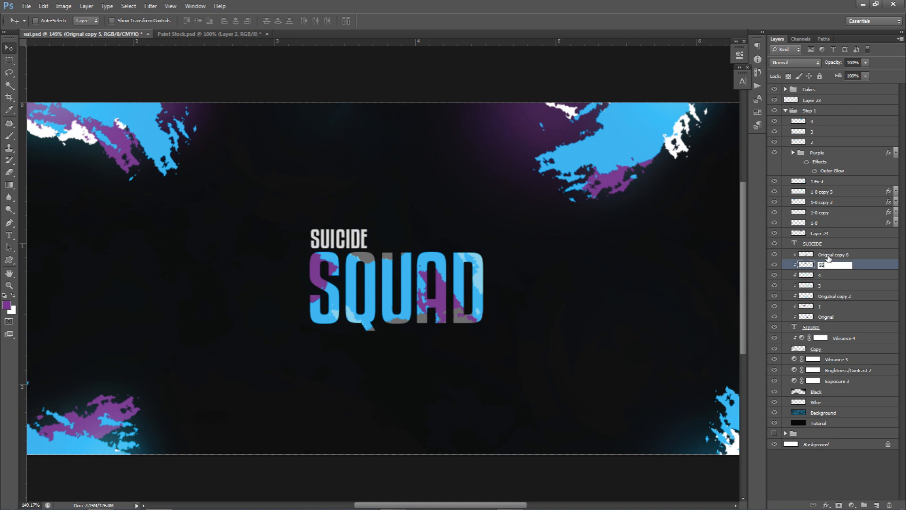
{"action": "key", "text": "Return"}
{"action": "double_click", "coordinate": [829, 254]}
{"action": "type", "text": "6"}
{"action": "key", "text": "Return"}
{"action": "double_click", "coordinate": [829, 296]}
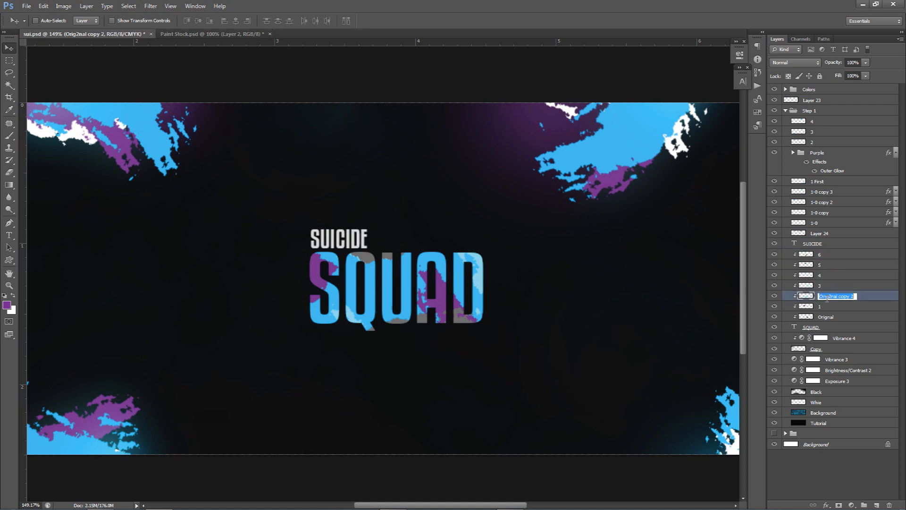
{"action": "type", "text": "2"}
{"action": "key", "text": "Return"}
Step: Add a white 2 px inner glow with lowered opacity to paint layer 2 and collapse its effects list
{"action": "left_click", "coordinate": [836, 305]}
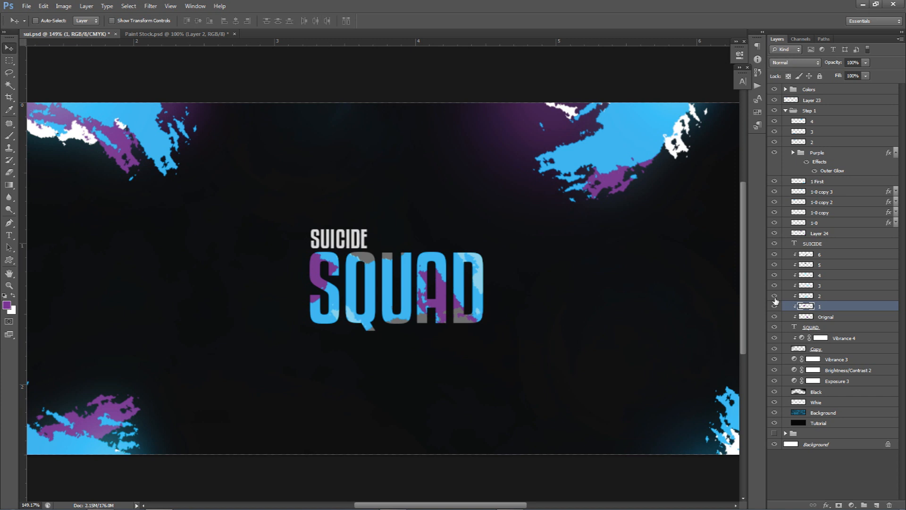
{"action": "double_click", "coordinate": [833, 296]}
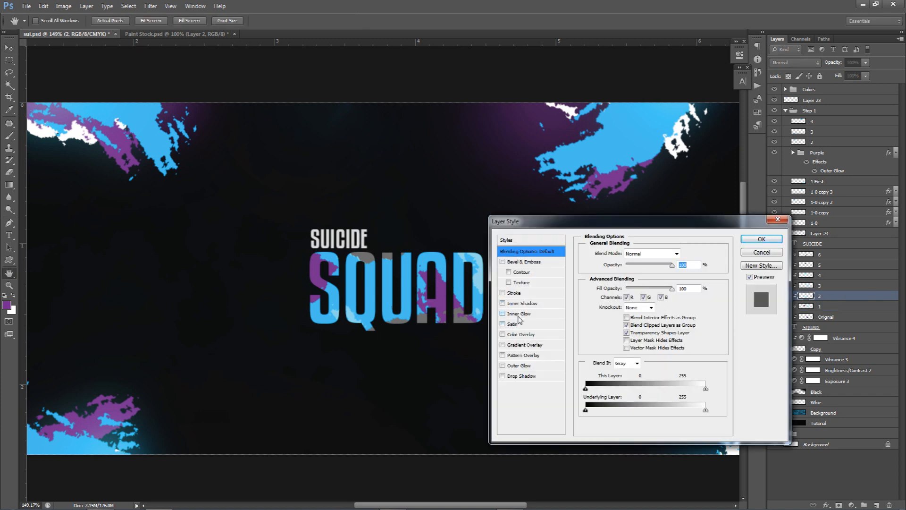
{"action": "left_click", "coordinate": [518, 315]}
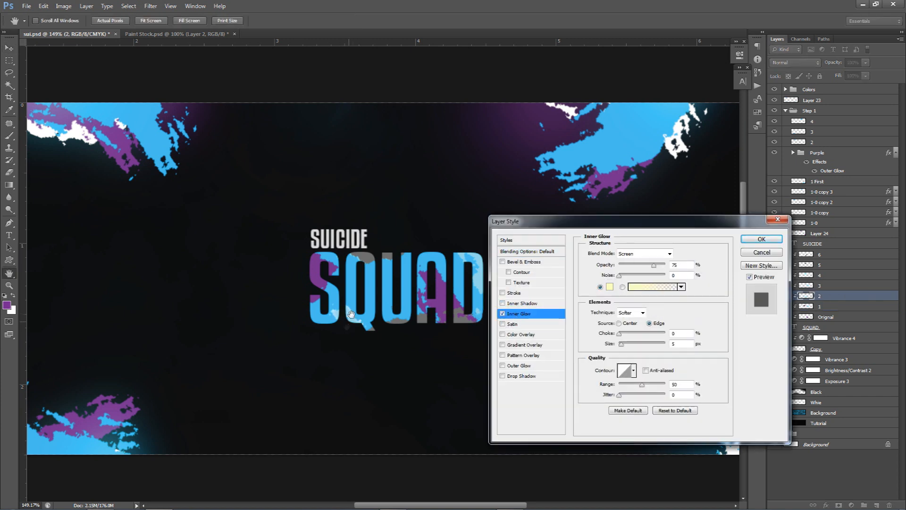
{"action": "left_click", "coordinate": [610, 287]}
{"action": "left_click", "coordinate": [579, 246]}
{"action": "left_click", "coordinate": [795, 245]}
{"action": "double_click", "coordinate": [682, 342]}
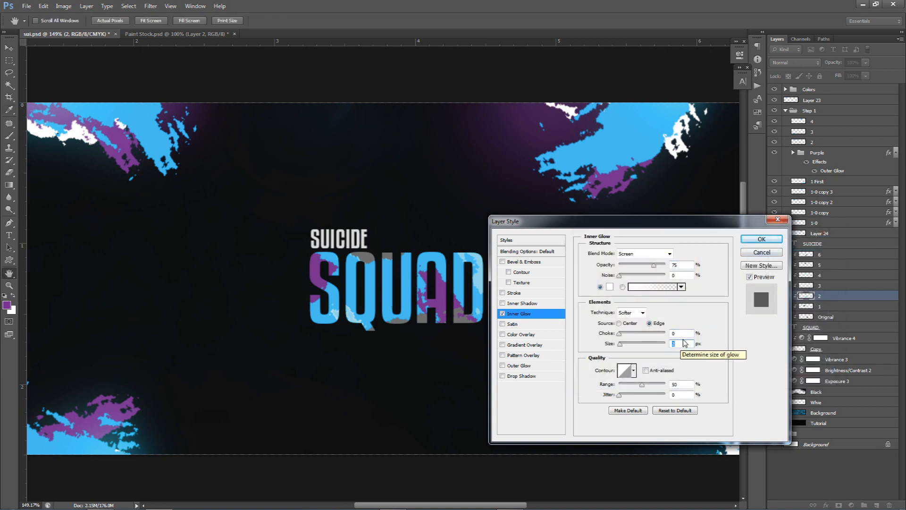
{"action": "left_click_drag", "start_coordinate": [654, 265], "coordinate": [644, 265]}
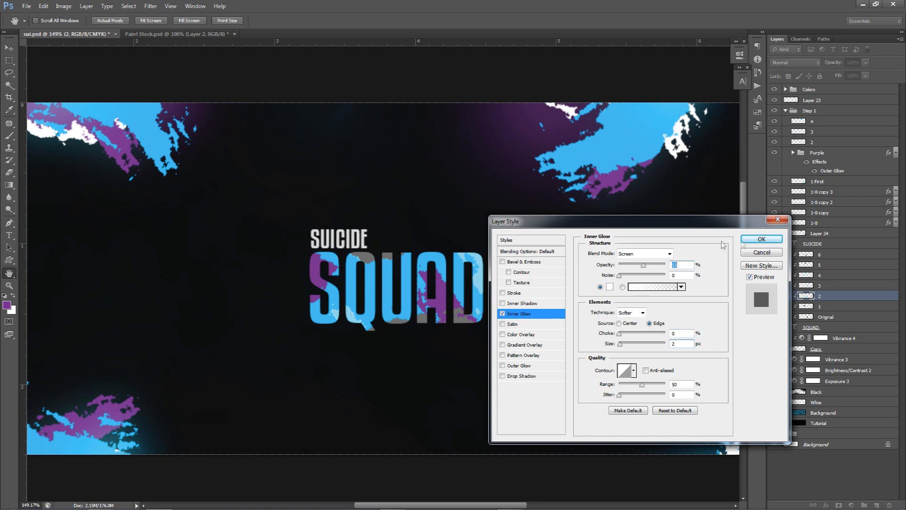
{"action": "left_click", "coordinate": [761, 238]}
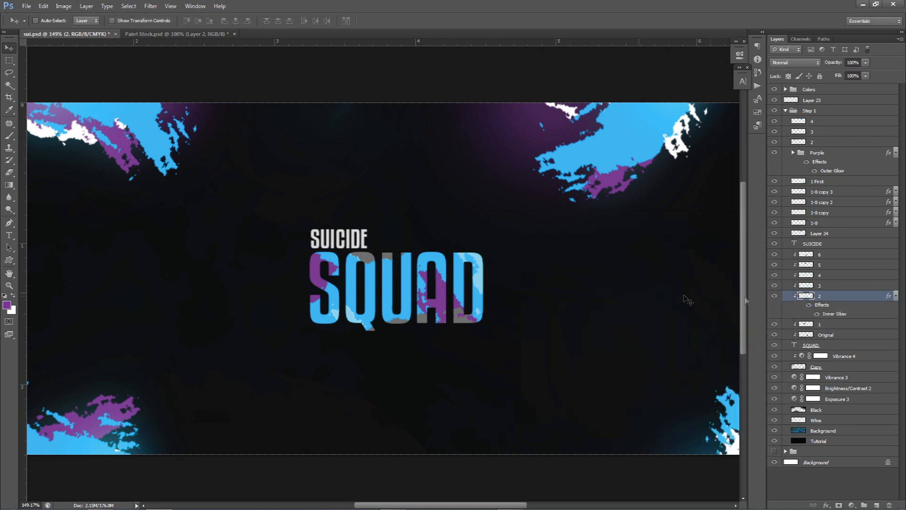
{"action": "left_click", "coordinate": [895, 295]}
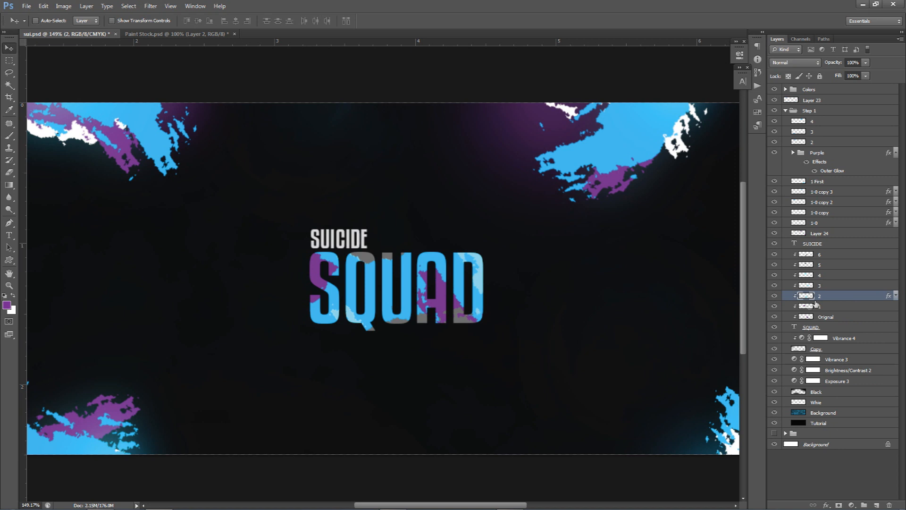
Step: Identify the Orignal paint layer by its visibility and give it a white 2 px inner glow with lowered opacity
{"action": "left_click", "coordinate": [776, 308]}
{"action": "left_click", "coordinate": [773, 318]}
{"action": "left_click", "coordinate": [774, 318]}
{"action": "double_click", "coordinate": [856, 317]}
{"action": "left_click", "coordinate": [514, 319]}
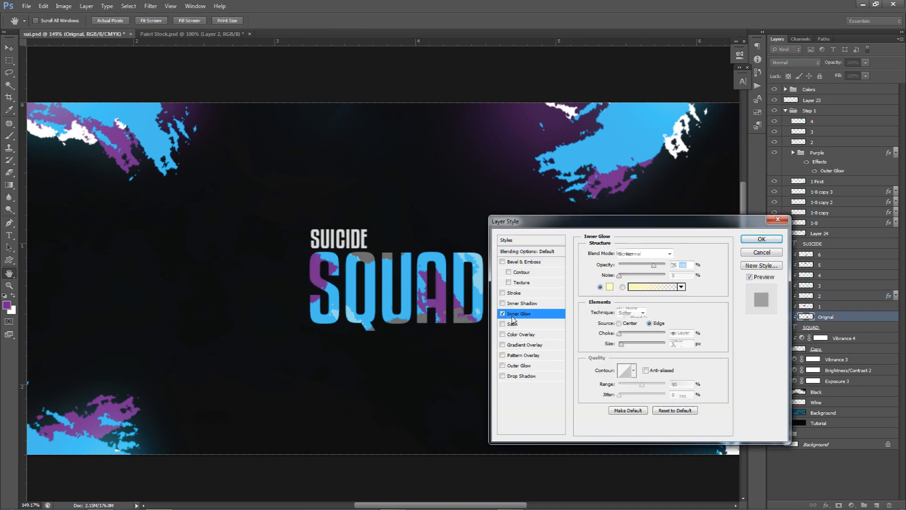
{"action": "left_click", "coordinate": [610, 290]}
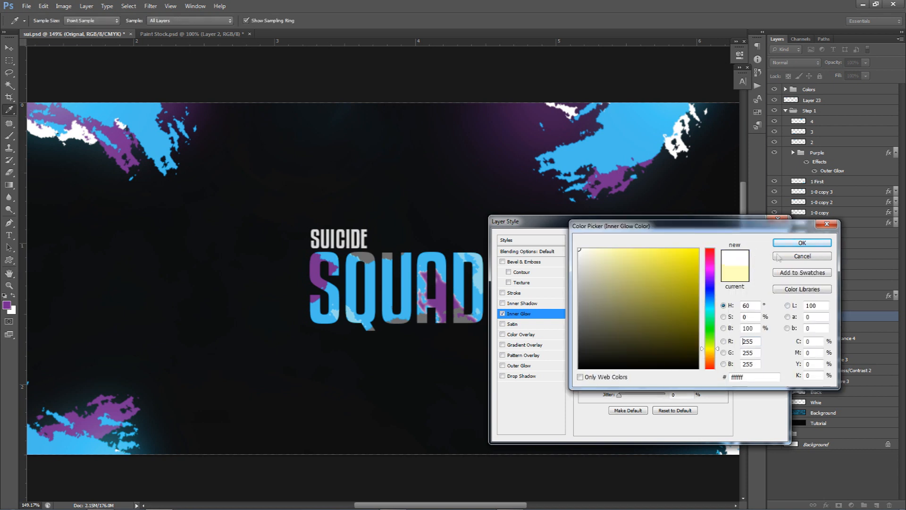
{"action": "left_click", "coordinate": [802, 243]}
{"action": "double_click", "coordinate": [685, 346]}
{"action": "type", "text": "2"}
{"action": "left_click_drag", "start_coordinate": [654, 266], "coordinate": [643, 268]}
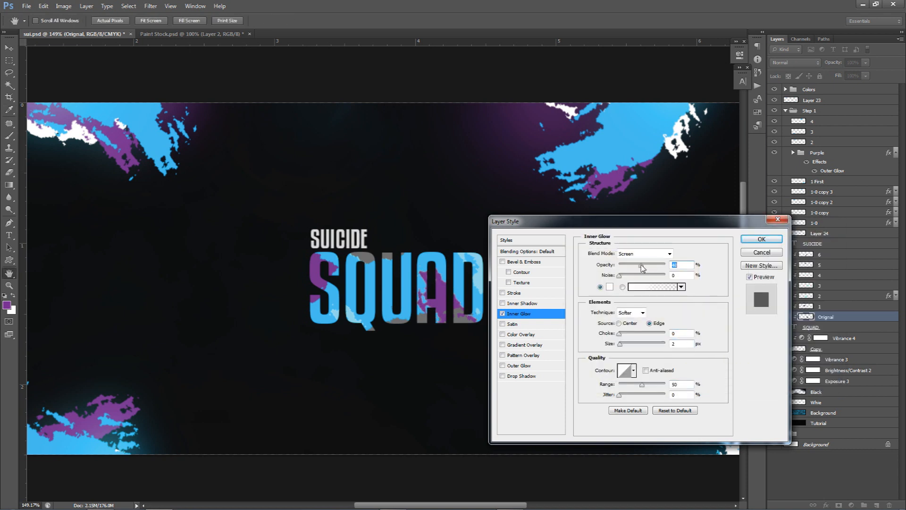
{"action": "left_click", "coordinate": [762, 238]}
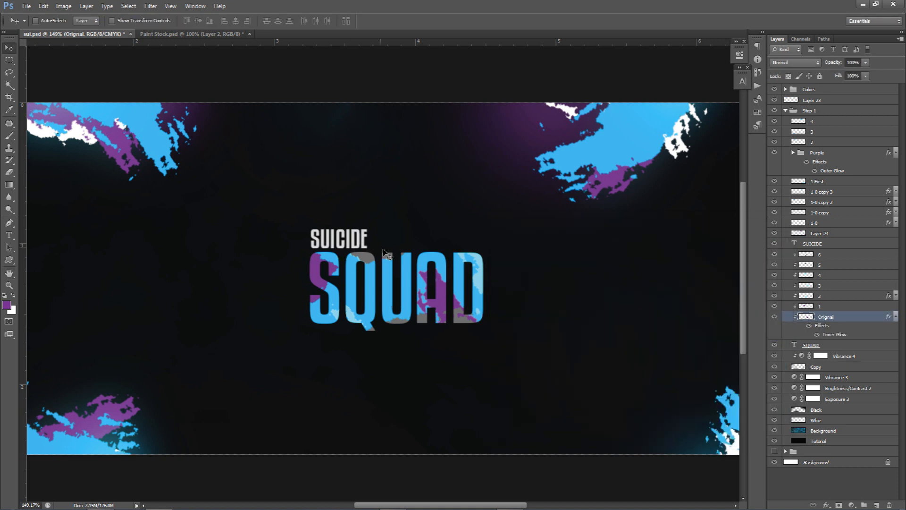
Step: Add a white inner glow with a size of 2 px to paint layer 5
{"action": "left_click", "coordinate": [774, 254]}
{"action": "left_click", "coordinate": [774, 255]}
{"action": "double_click", "coordinate": [849, 265]}
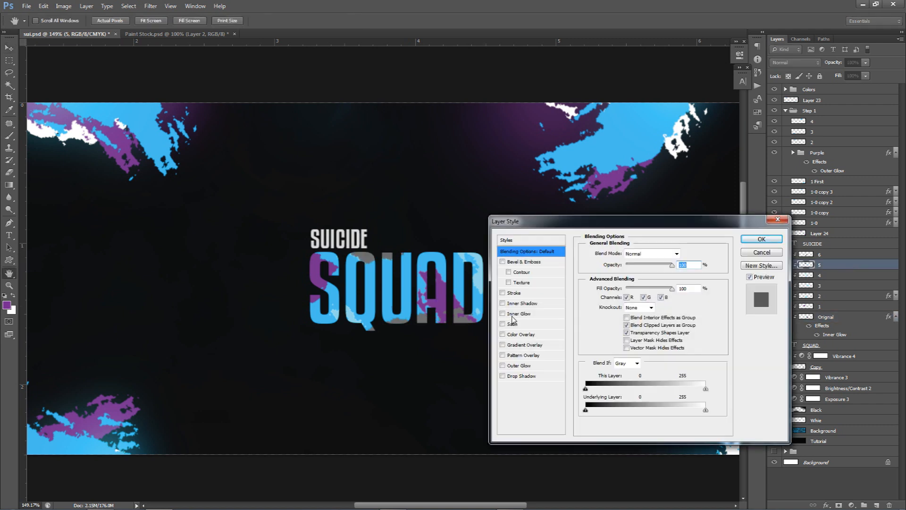
{"action": "left_click", "coordinate": [519, 314]}
{"action": "left_click", "coordinate": [616, 290]}
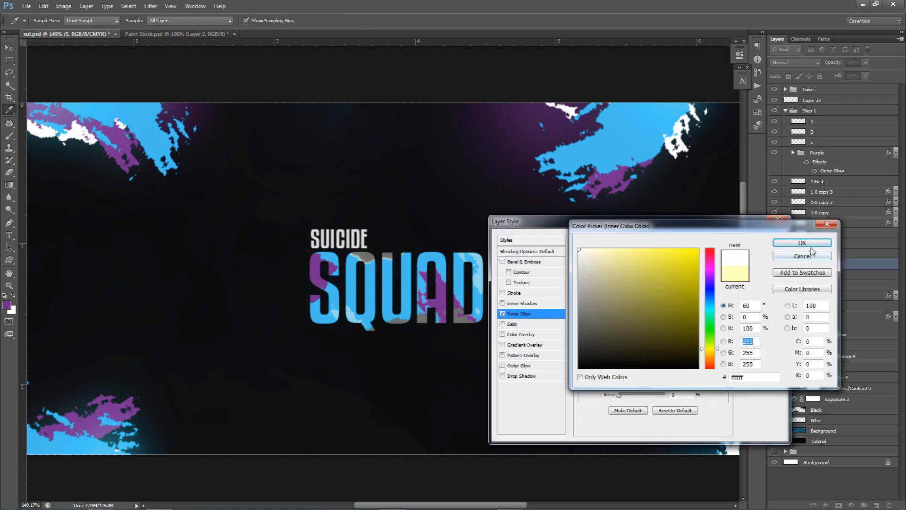
{"action": "left_click", "coordinate": [802, 243]}
{"action": "left_click", "coordinate": [687, 345]}
{"action": "key", "text": "BackSpace"}
{"action": "type", "text": "2"}
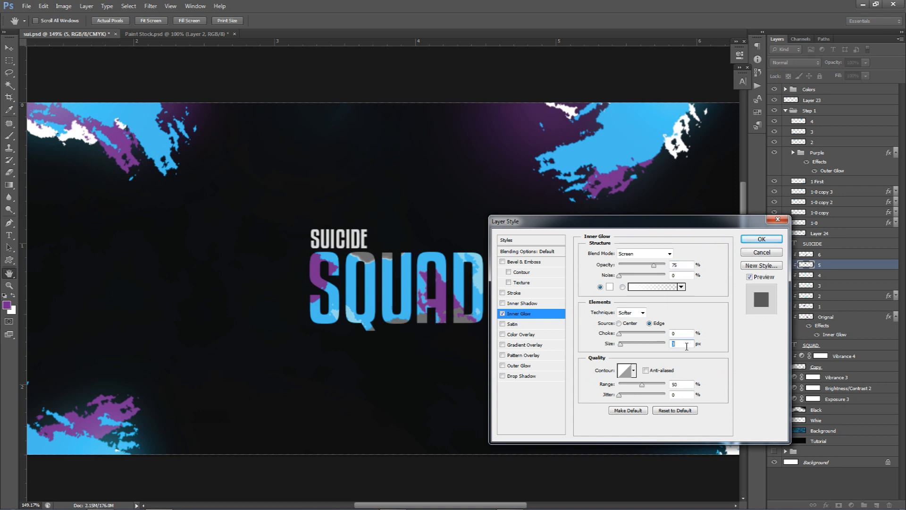
Step: Lower the opacity of layer 5's inner glow, apply the style, and collapse the effects lists of layers 5 and Orignal
{"action": "left_click", "coordinate": [637, 266]}
{"action": "left_click_drag", "start_coordinate": [637, 266], "coordinate": [635, 268]}
{"action": "left_click", "coordinate": [761, 240]}
{"action": "left_click", "coordinate": [896, 265]}
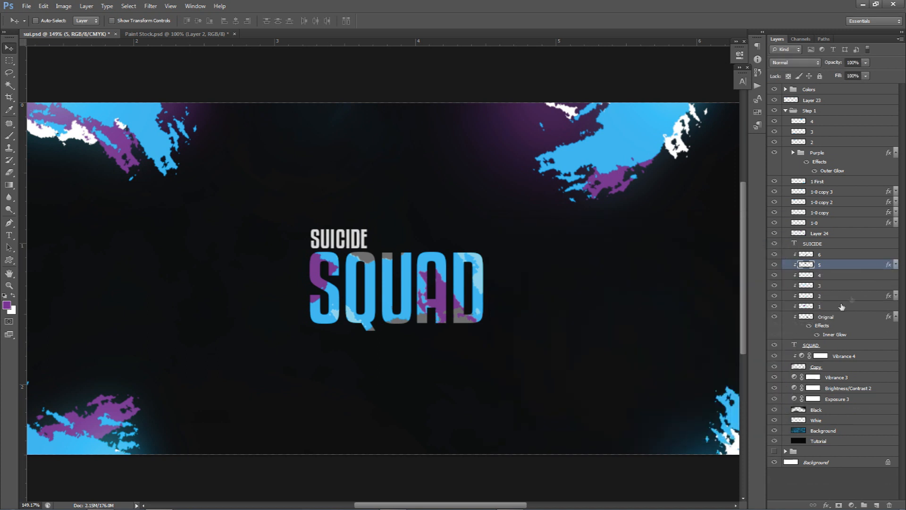
{"action": "left_click", "coordinate": [892, 317]}
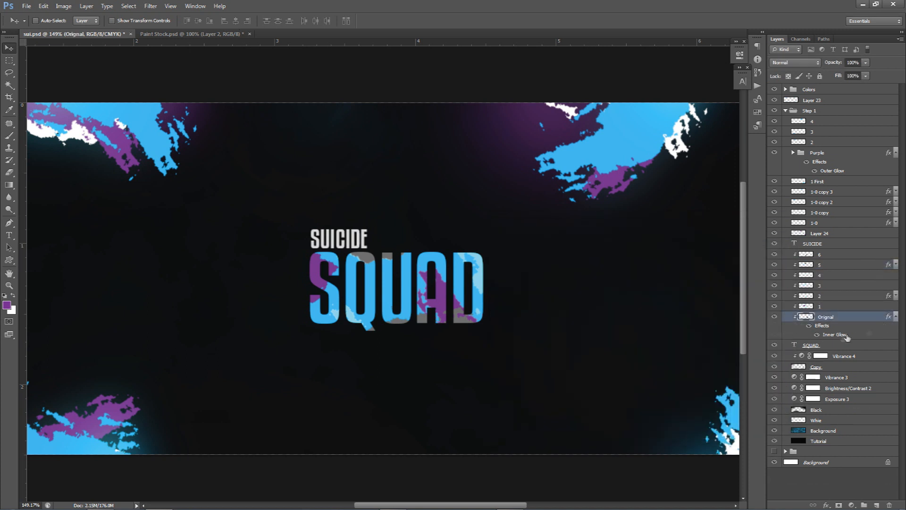
{"action": "left_click", "coordinate": [896, 318]}
Step: Duplicate the SQUAD text layer and rename the copy as 1
{"action": "left_click", "coordinate": [816, 327]}
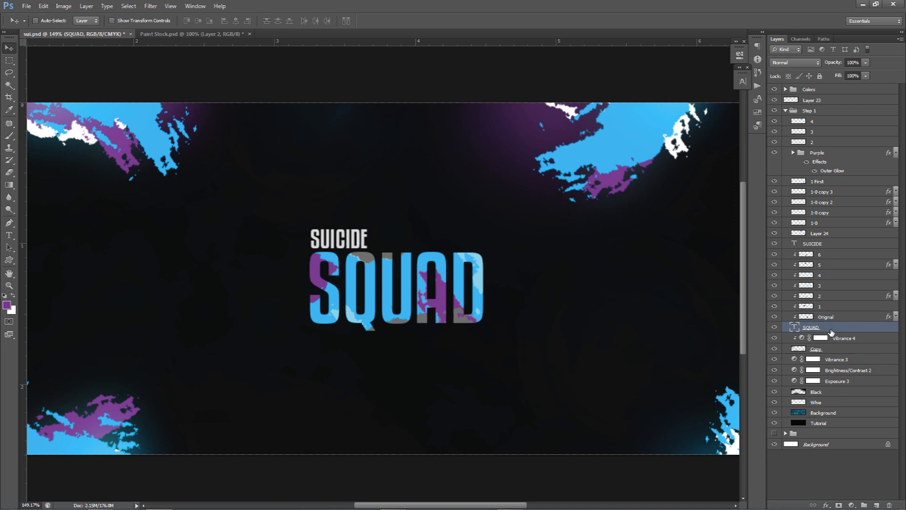
{"action": "key", "text": "ctrl+j"}
{"action": "double_click", "coordinate": [816, 328]}
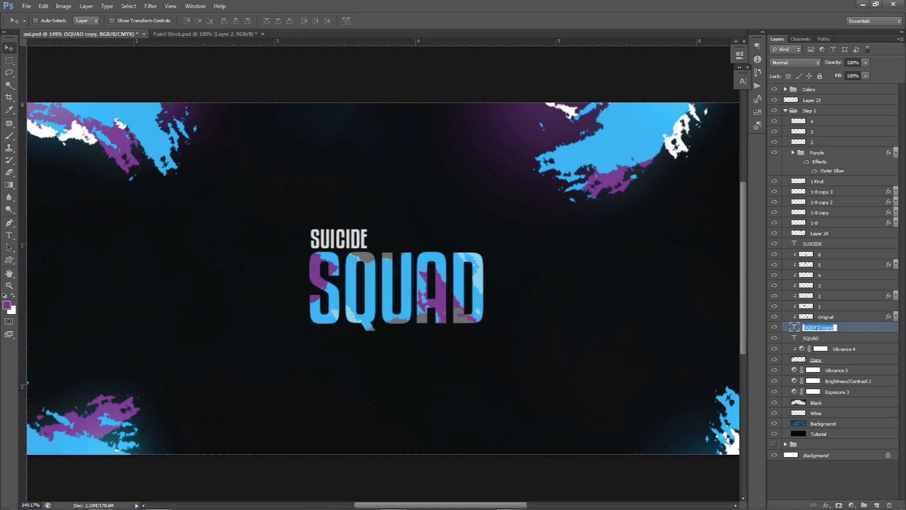
{"action": "type", "text": "1"}
{"action": "key", "text": "Return"}
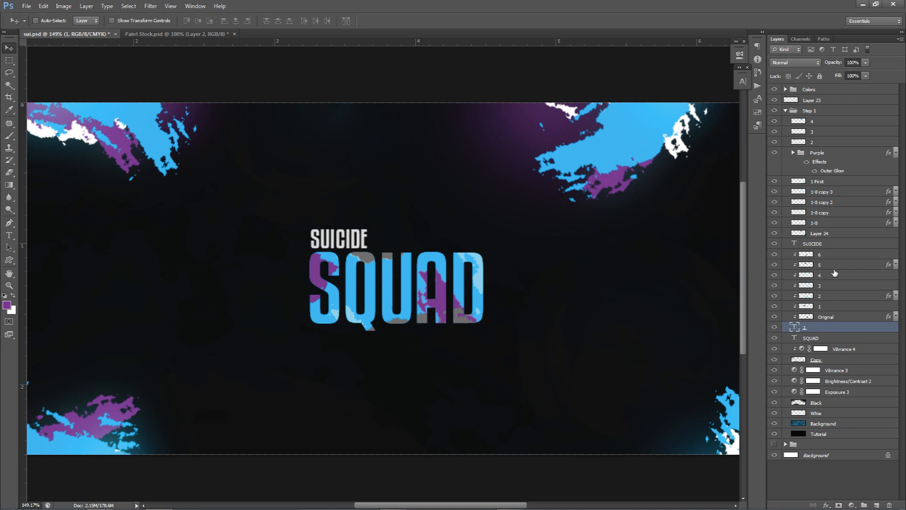
Step: Compare text layers 1 and SQUAD by toggling their visibility, and move SQUAD above paint layer 6, just below SUICIDE
{"action": "left_click", "coordinate": [775, 338]}
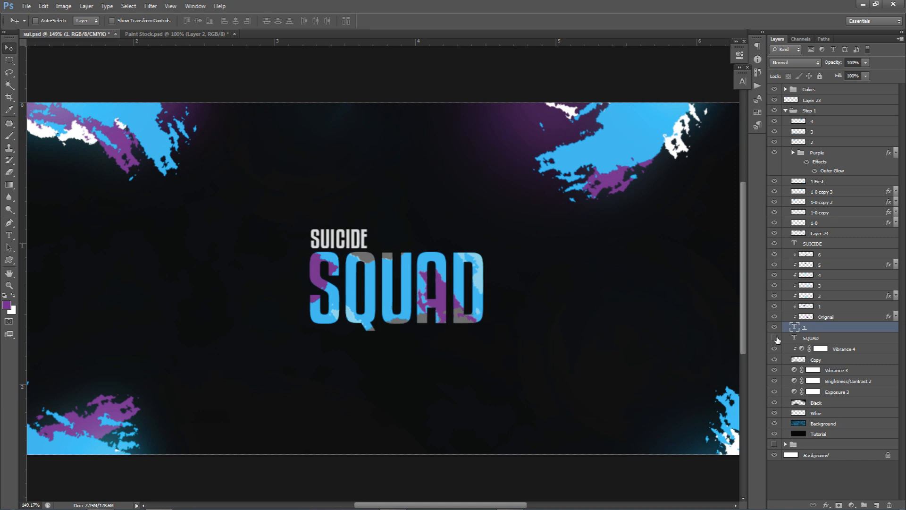
{"action": "left_click", "coordinate": [775, 327]}
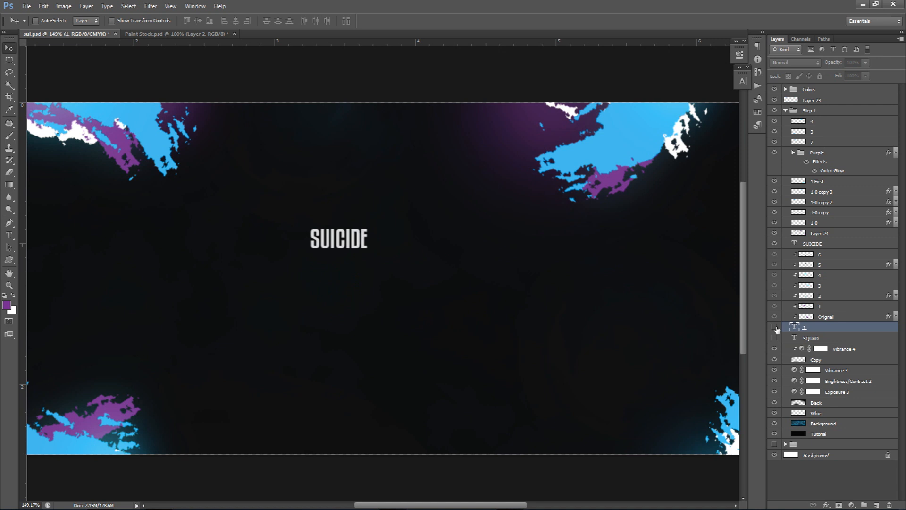
{"action": "left_click", "coordinate": [774, 327]}
{"action": "left_click", "coordinate": [775, 338]}
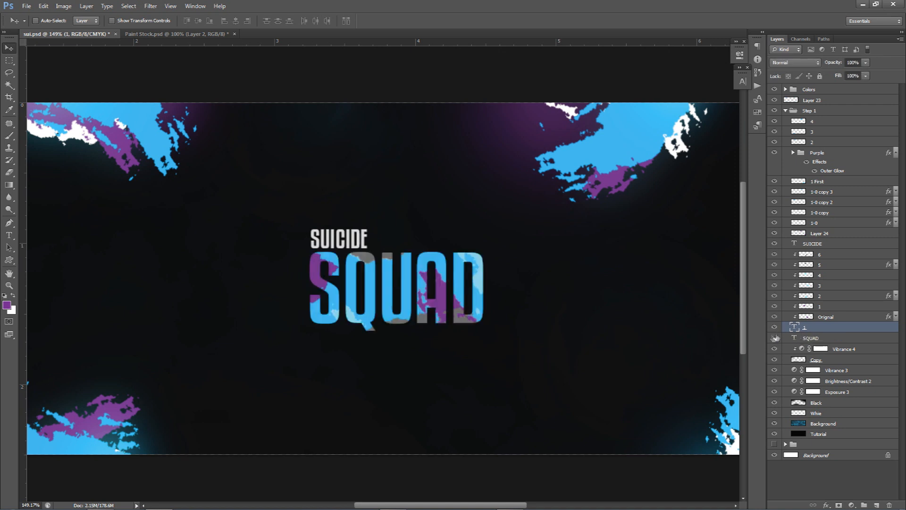
{"action": "left_click", "coordinate": [811, 338]}
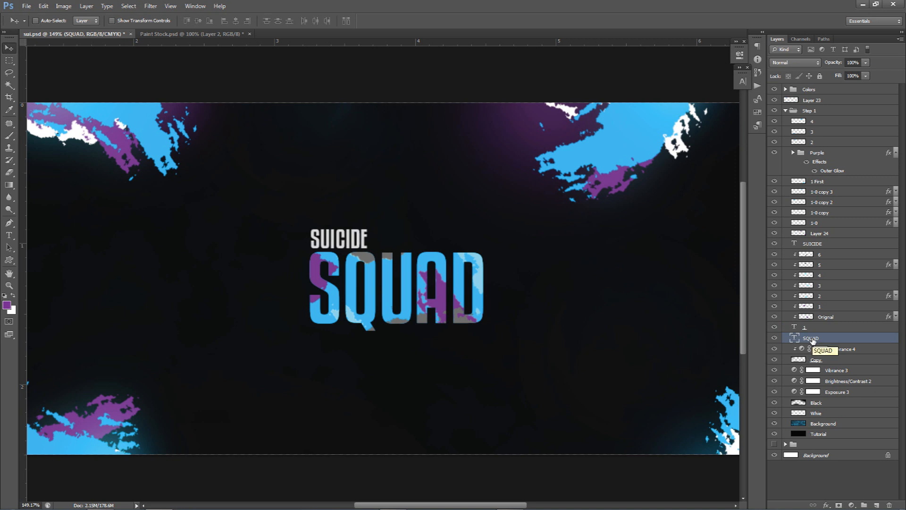
{"action": "left_click_drag", "start_coordinate": [812, 339], "coordinate": [806, 254]}
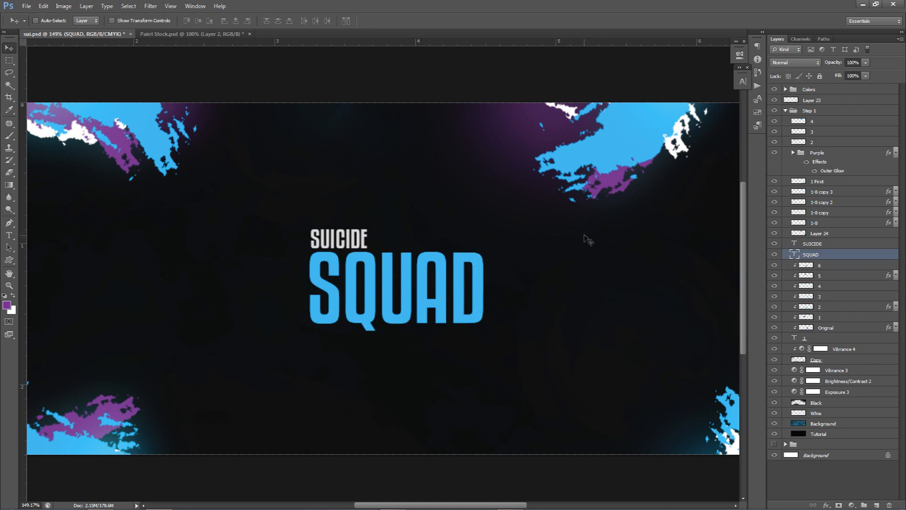
Step: Add a small white inner glow in Overlay blend mode to the SQUAD text layer
{"action": "double_click", "coordinate": [830, 256]}
{"action": "left_click", "coordinate": [525, 313]}
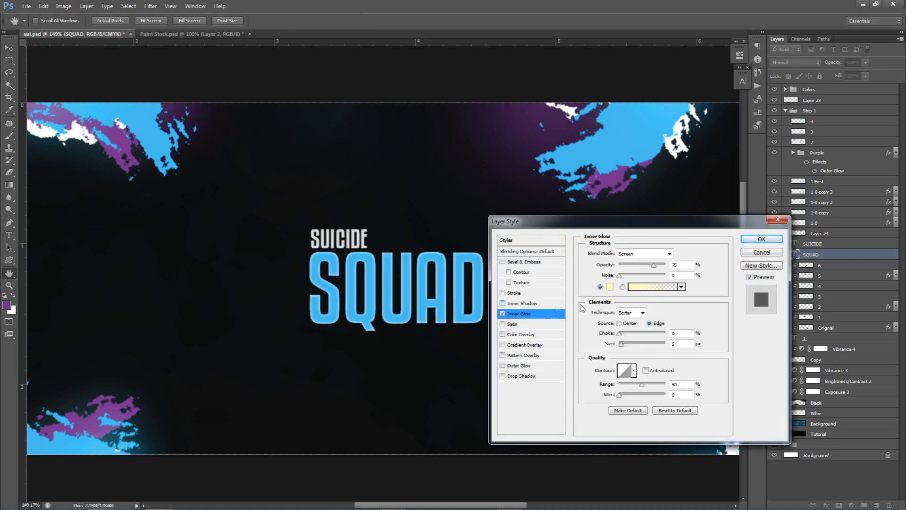
{"action": "double_click", "coordinate": [678, 345]}
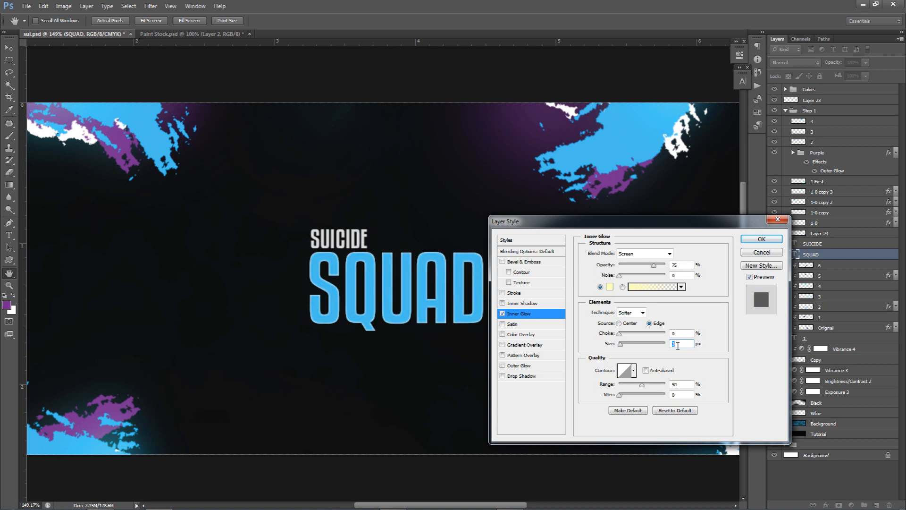
{"action": "left_click", "coordinate": [609, 287]}
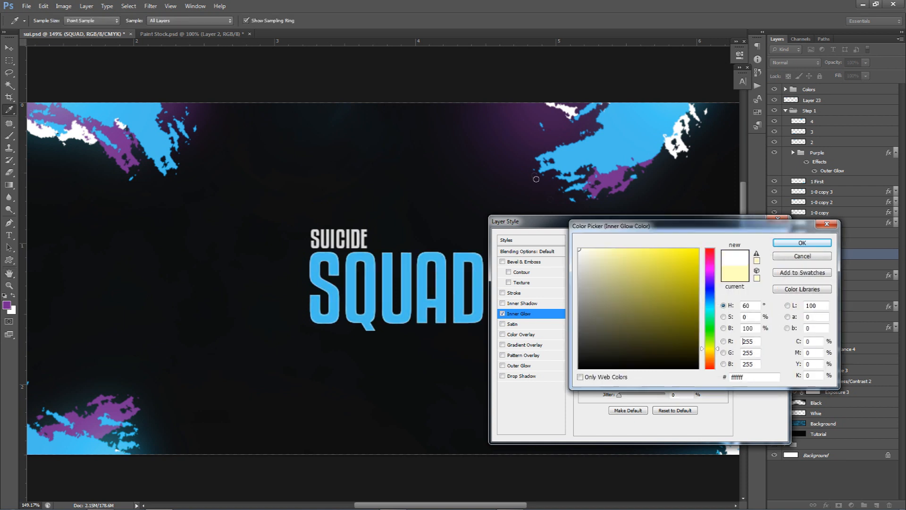
{"action": "left_click", "coordinate": [803, 242]}
{"action": "left_click", "coordinate": [628, 254]}
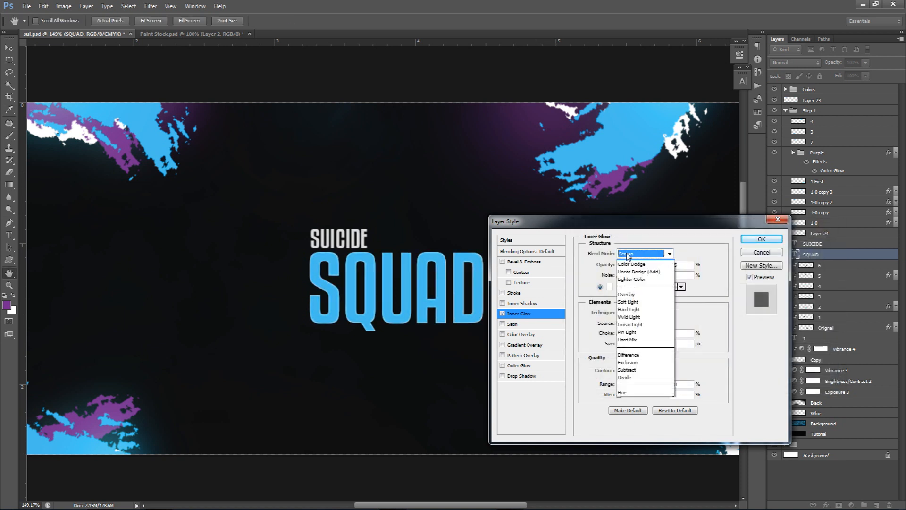
{"action": "left_click", "coordinate": [634, 378]}
{"action": "double_click", "coordinate": [682, 343]}
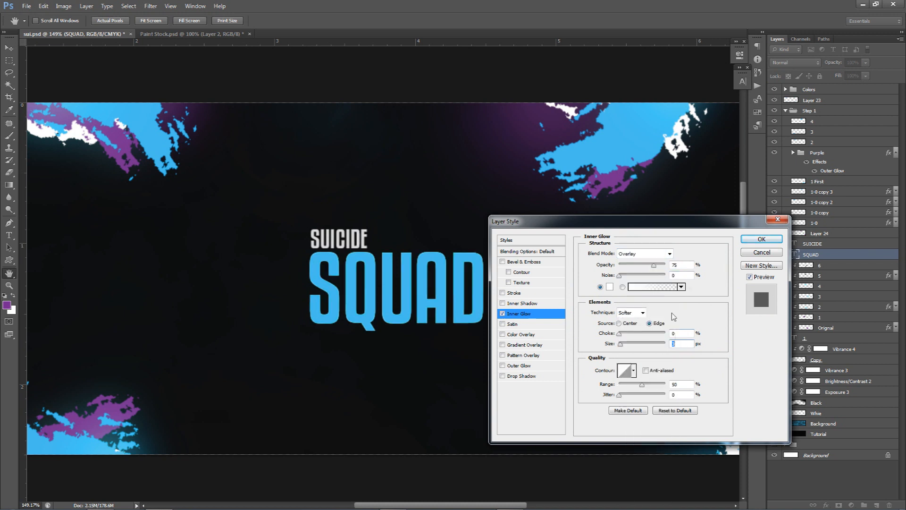
{"action": "left_click", "coordinate": [762, 239]}
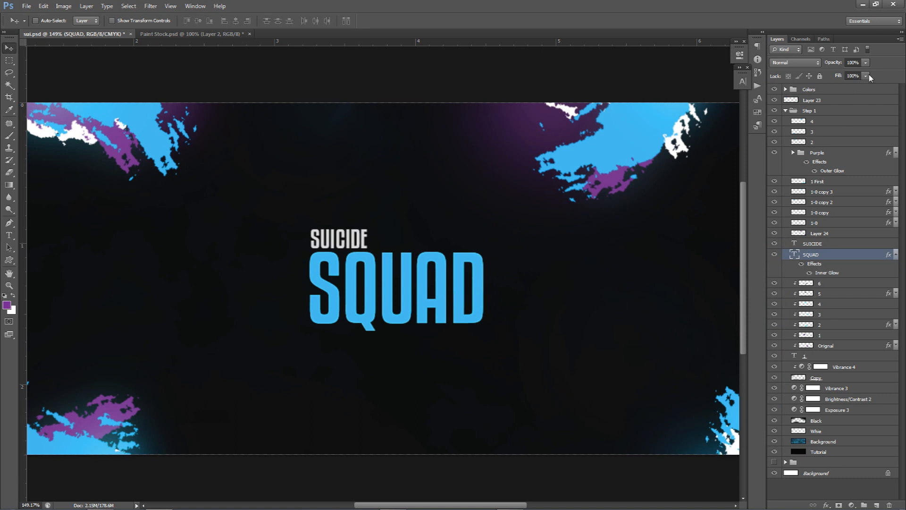
Step: Set the SQUAD layer's fill to 0% and compare the title with its inner glow on and off
{"action": "left_click_drag", "start_coordinate": [853, 88], "coordinate": [569, 87]}
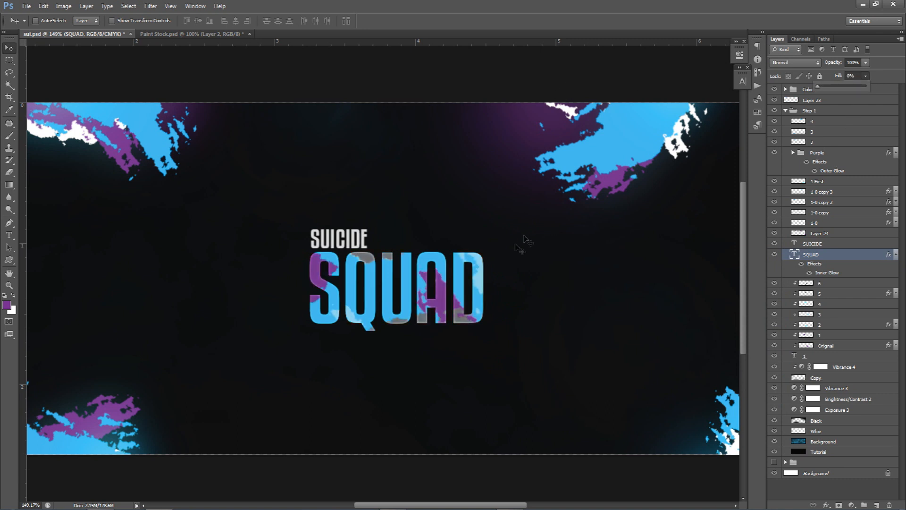
{"action": "left_click", "coordinate": [811, 274]}
{"action": "left_click", "coordinate": [810, 273]}
{"action": "left_click", "coordinate": [811, 274]}
{"action": "left_click", "coordinate": [811, 274]}
{"action": "left_click", "coordinate": [810, 274]}
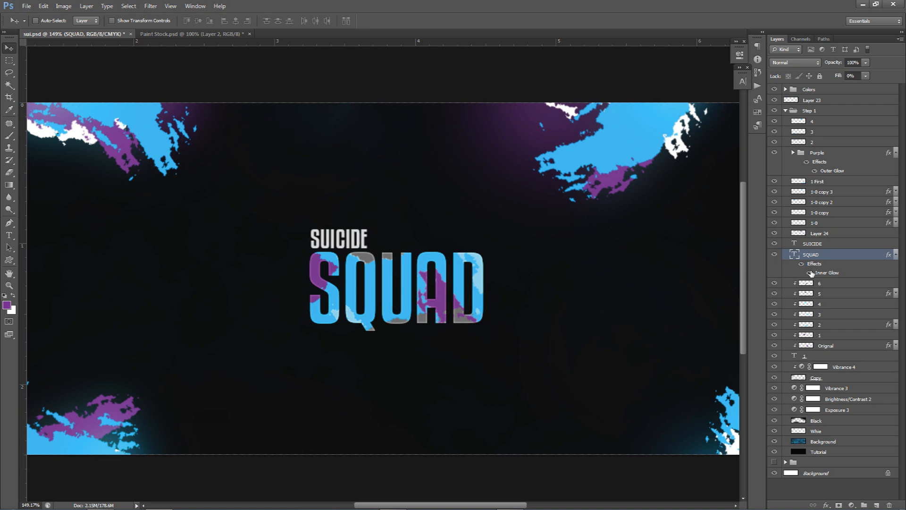
Step: Rasterize the SQUAD layer together with its style and set its blend mode to Overlay
{"action": "right_click", "coordinate": [824, 264]}
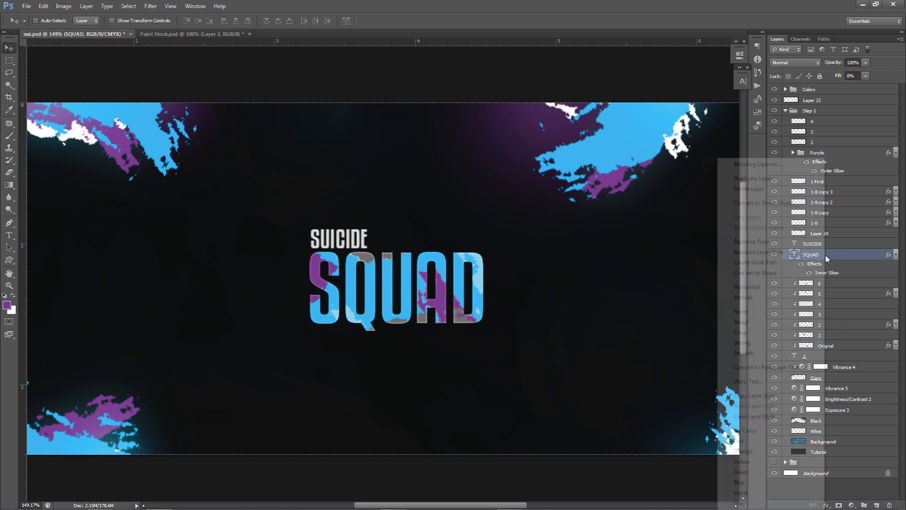
{"action": "left_click", "coordinate": [774, 253]}
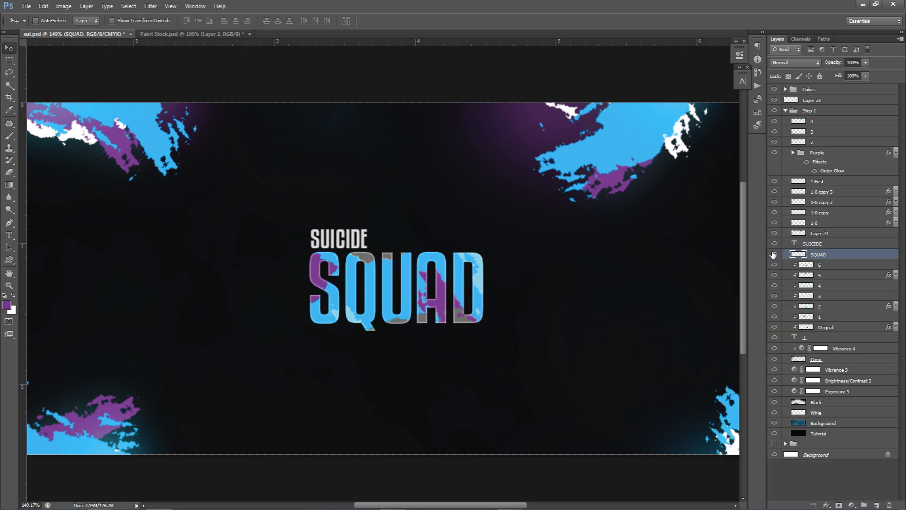
{"action": "left_click_drag", "start_coordinate": [503, 278], "coordinate": [609, 304]}
{"action": "key", "text": "ctrl+z"}
{"action": "left_click", "coordinate": [799, 63]}
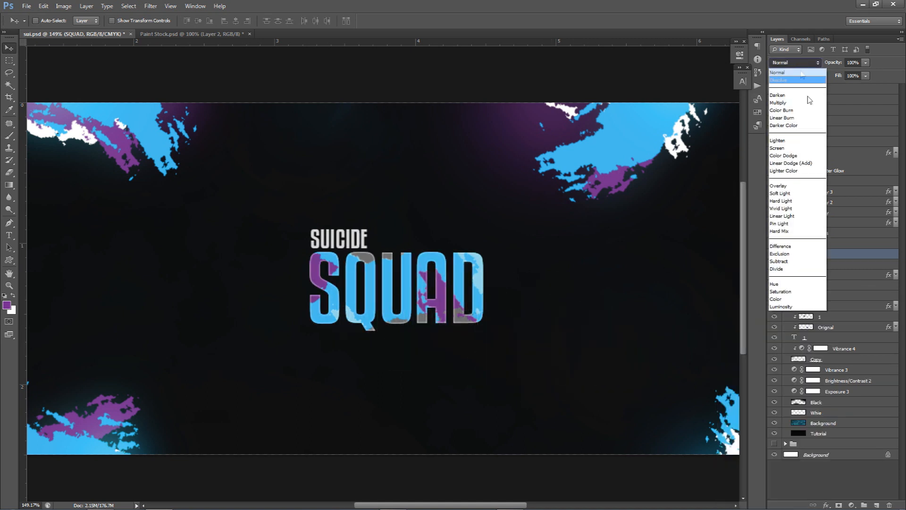
{"action": "left_click", "coordinate": [791, 186]}
Step: Erase part of the rasterized inner glow over the first letters of SQUAD with the Eraser
{"action": "key", "text": "e"}
{"action": "left_click_drag", "start_coordinate": [318, 262], "coordinate": [330, 268]}
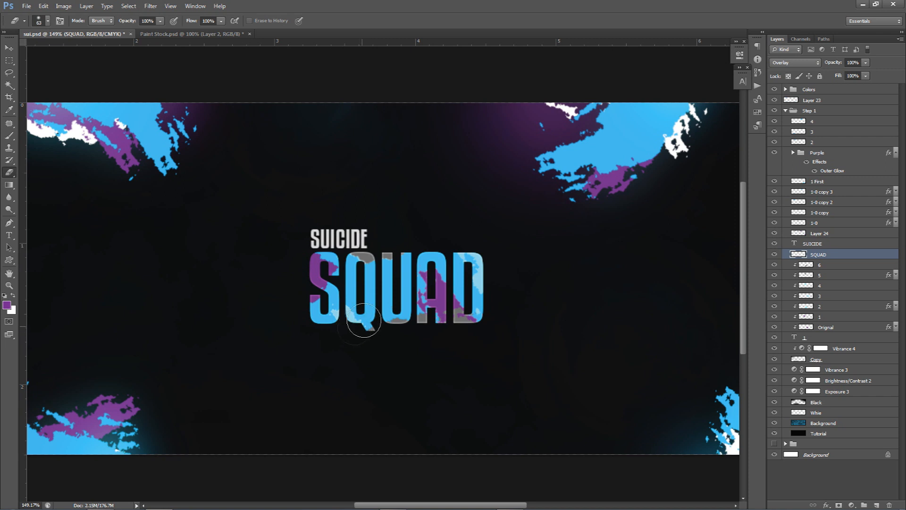
{"action": "scroll", "coordinate": [486, 246], "scroll_direction": "down", "scroll_amount": 5}
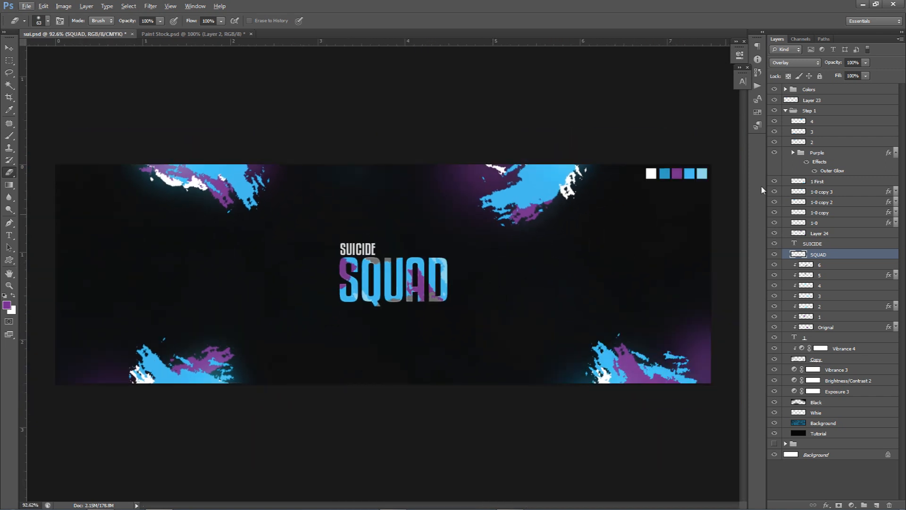
Step: Collapse the Step 1 group, create a layer above it, and paint a soft blue glow over the upper part of the D in SQUAD
{"action": "left_click", "coordinate": [786, 110]}
{"action": "left_click", "coordinate": [877, 505]}
{"action": "key", "text": "b"}
{"action": "left_click", "coordinate": [424, 265], "text": "alt"}
{"action": "left_click_drag", "start_coordinate": [430, 266], "coordinate": [405, 261]}
{"action": "left_click", "coordinate": [448, 260]}
{"action": "key", "text": "ctrl+z"}
{"action": "left_click", "coordinate": [445, 257]}
Step: Sample the light cyan from the title and paint a soft glow below the Q
{"action": "left_click", "coordinate": [372, 298], "text": "alt"}
{"action": "left_click", "coordinate": [363, 317]}
{"action": "key", "text": "ctrl+z"}
{"action": "left_click_drag", "start_coordinate": [365, 320], "coordinate": [375, 319]}
{"action": "left_click", "coordinate": [371, 312]}
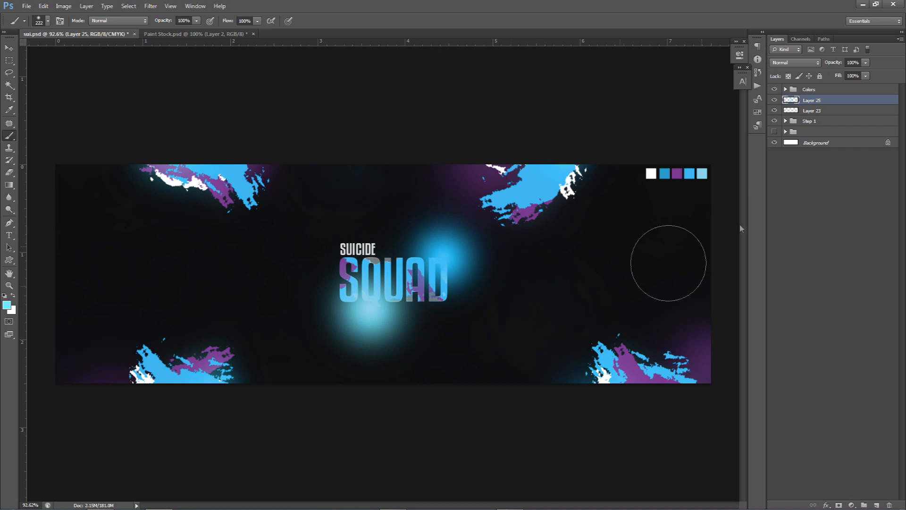
Step: Try blend modes on the painted glow layer, settle on Lighter Color, and lower its opacity to 20%
{"action": "left_click", "coordinate": [796, 62]}
{"action": "left_click", "coordinate": [787, 157]}
{"action": "scroll", "coordinate": [799, 67], "scroll_direction": "down", "scroll_amount": 1}
{"action": "left_click", "coordinate": [800, 64]}
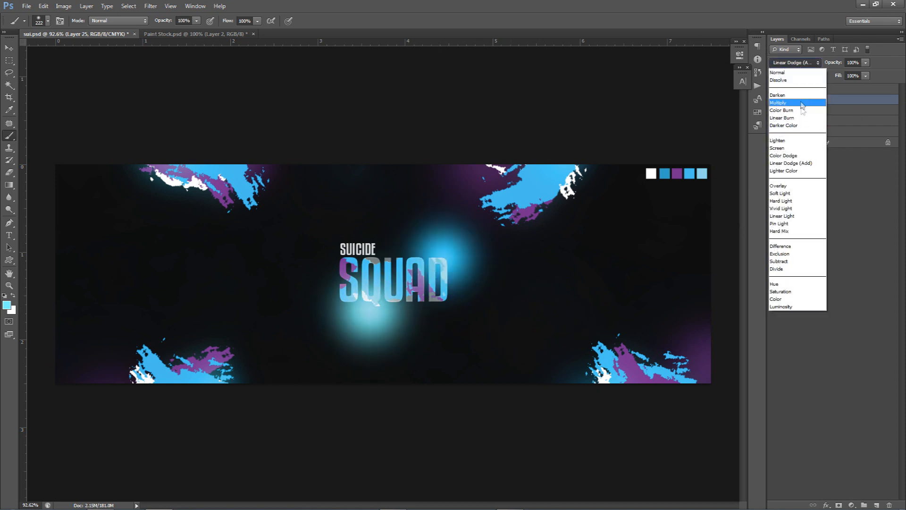
{"action": "left_click", "coordinate": [792, 171]}
{"action": "left_click", "coordinate": [866, 63]}
{"action": "left_click_drag", "start_coordinate": [866, 73], "coordinate": [831, 78]}
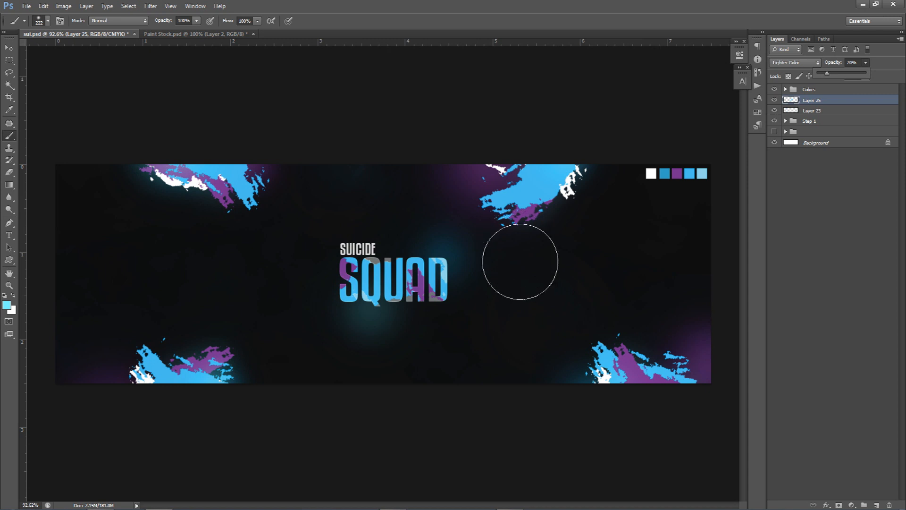
Step: Add an Exposure adjustment layer above the glow layer with offset .0018 and gamma correction .85
{"action": "left_click", "coordinate": [808, 102]}
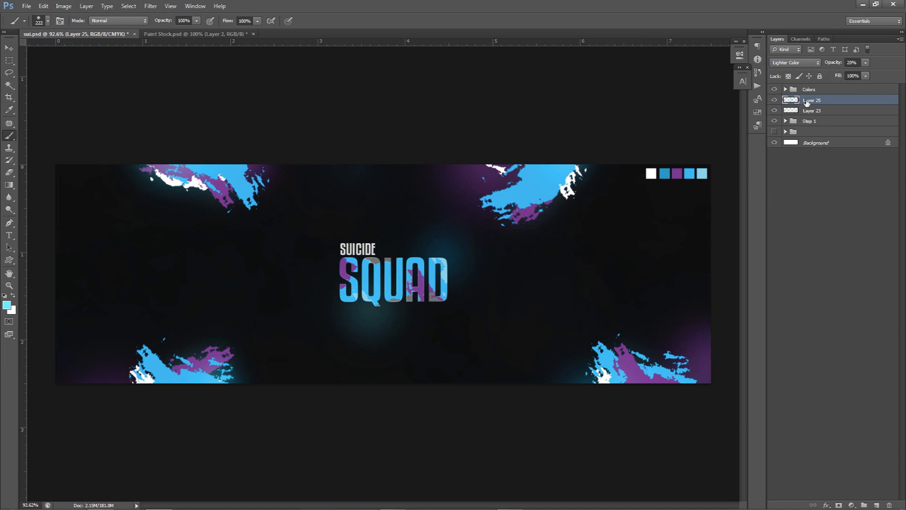
{"action": "left_click", "coordinate": [851, 505]}
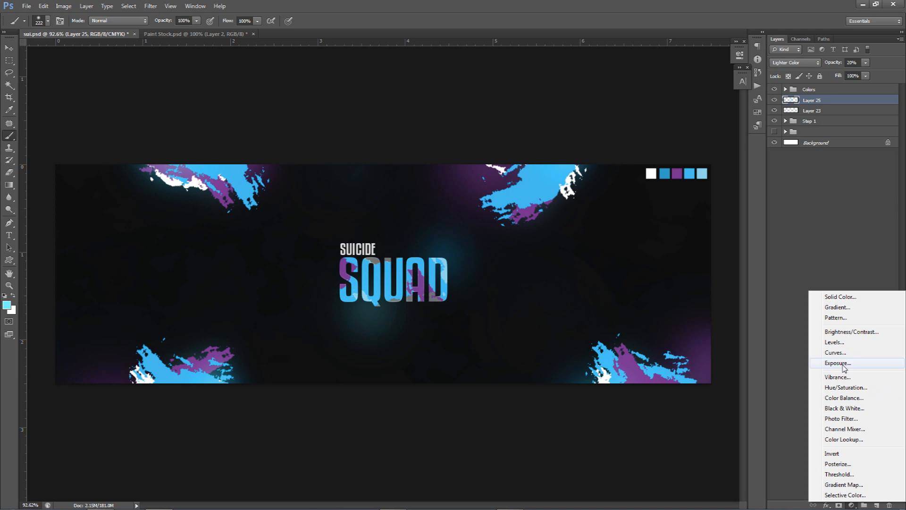
{"action": "left_click", "coordinate": [844, 369]}
{"action": "left_click_drag", "start_coordinate": [711, 113], "coordinate": [701, 113]}
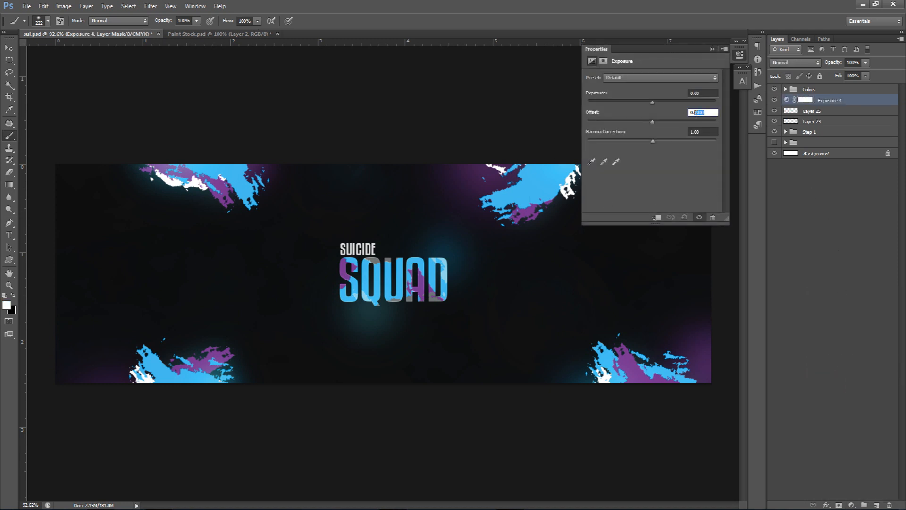
{"action": "key", "text": "BackSpace"}
{"action": "type", "text": "."}
{"action": "key", "text": "BackSpace"}
{"action": "key", "text": "BackSpace"}
{"action": "key", "text": "BackSpace"}
{"action": "type", "text": ".0018"}
{"action": "key", "text": "Tab"}
{"action": "type", "text": ".85"}
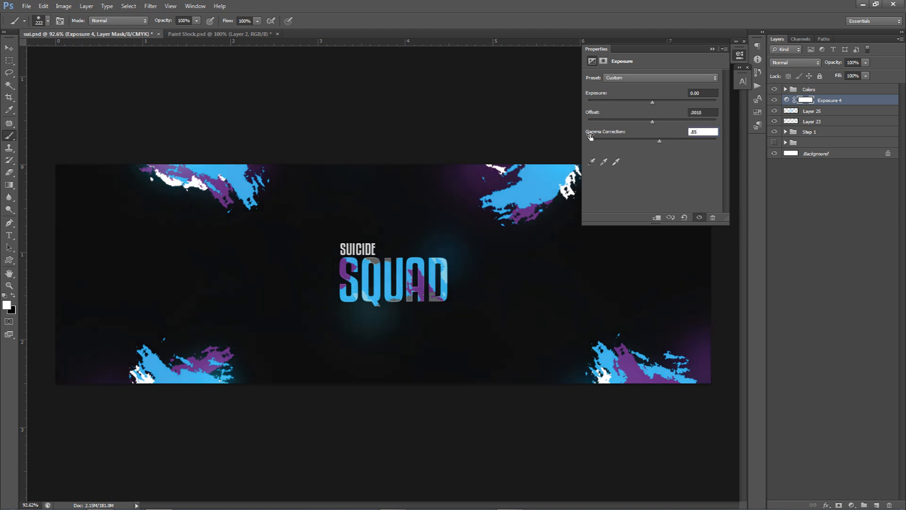
{"action": "left_click", "coordinate": [741, 55]}
Step: Lower the Exposure adjustment's opacity to 75%, compare the banner with and without it, and reduce the opacity to 50%
{"action": "left_click", "coordinate": [854, 62]}
{"action": "type", "text": "75"}
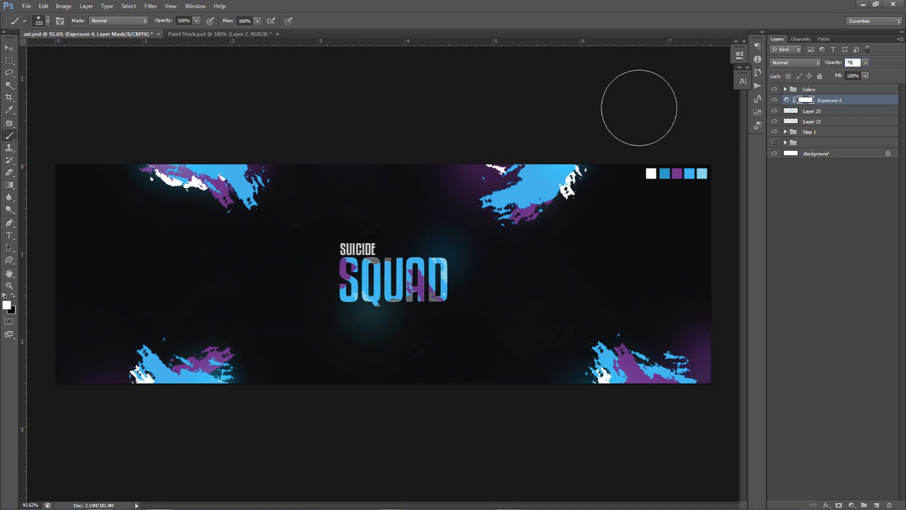
{"action": "key", "text": "Return"}
{"action": "left_click", "coordinate": [774, 99]}
{"action": "left_click", "coordinate": [775, 99]}
{"action": "left_click", "coordinate": [775, 99]}
{"action": "left_click", "coordinate": [775, 99]}
{"action": "left_click", "coordinate": [775, 100]}
{"action": "left_click", "coordinate": [777, 100]}
{"action": "left_click", "coordinate": [777, 100]}
{"action": "left_click", "coordinate": [776, 100]}
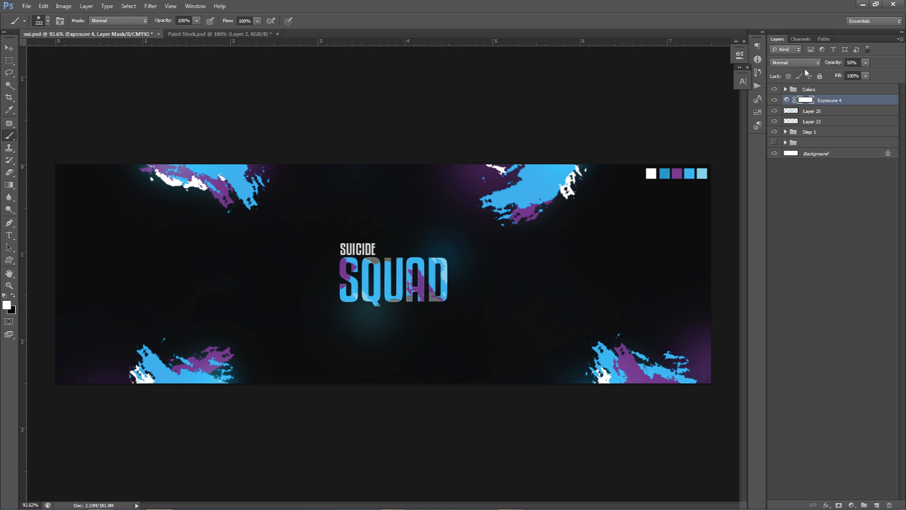
Step: Add a Vibrance adjustment layer on top, raise its saturation strongly, and compare the banner with and without it
{"action": "left_click", "coordinate": [852, 505]}
{"action": "left_click", "coordinate": [831, 375]}
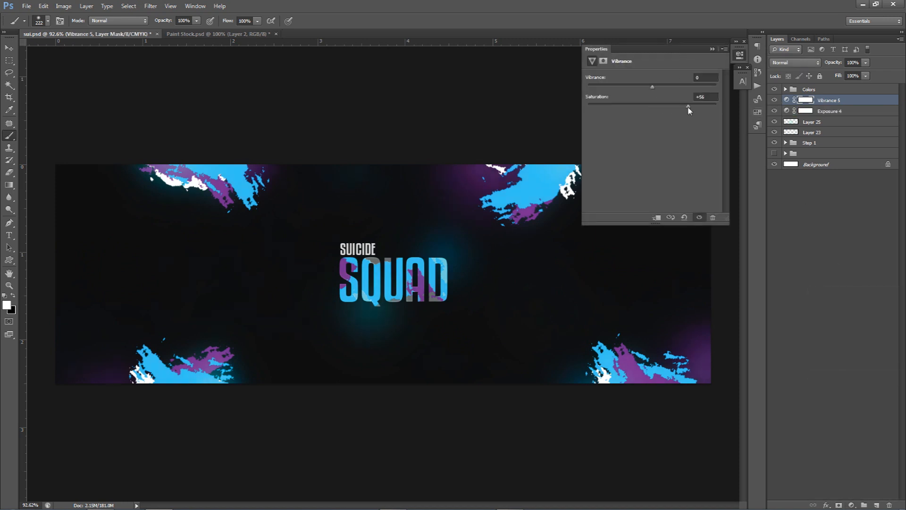
{"action": "left_click_drag", "start_coordinate": [678, 88], "coordinate": [684, 106]}
{"action": "left_click", "coordinate": [775, 100]}
{"action": "left_click", "coordinate": [775, 100]}
{"action": "left_click", "coordinate": [744, 60]}
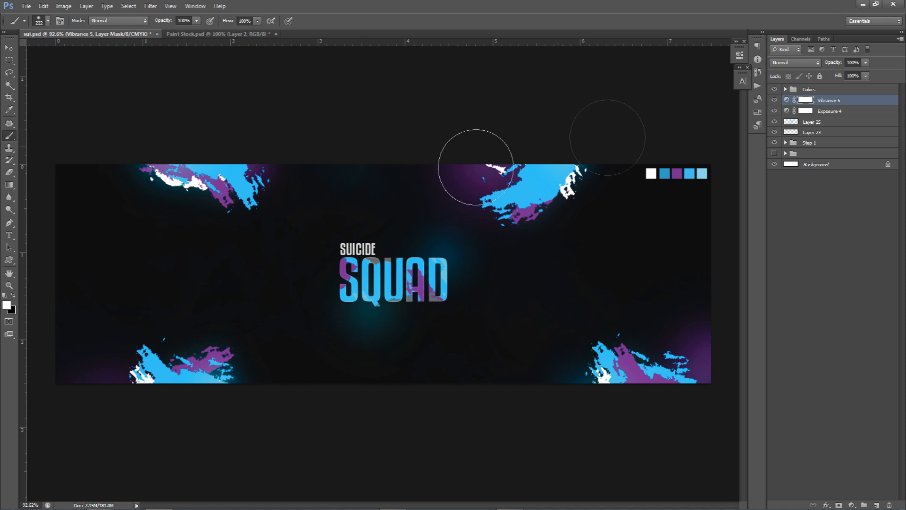
Step: Expand the Step 1 group and create a blank layer above Vibrance 4, just below text layer 1
{"action": "left_click", "coordinate": [787, 143]}
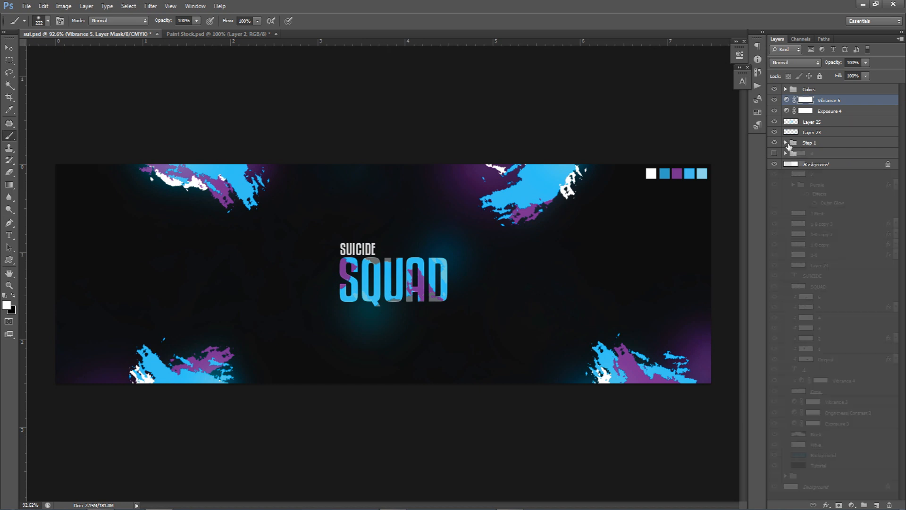
{"action": "left_click", "coordinate": [825, 381]}
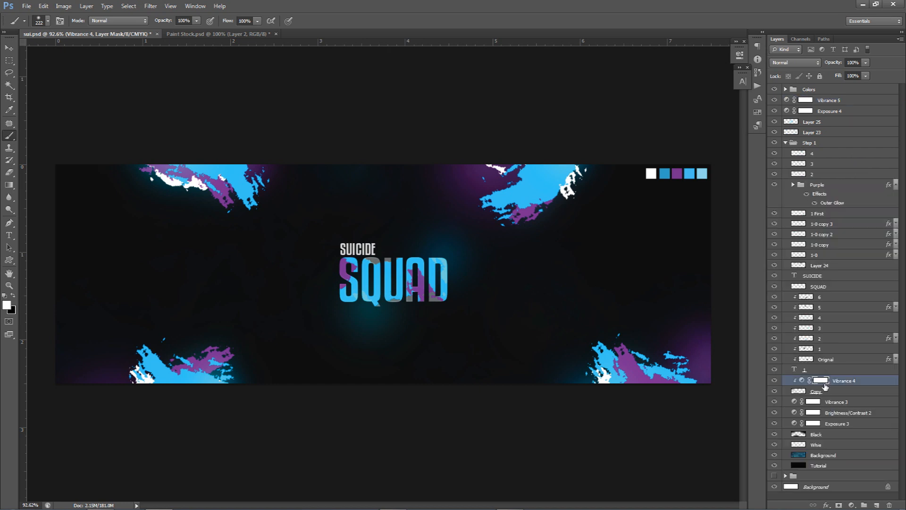
{"action": "left_click", "coordinate": [824, 394]}
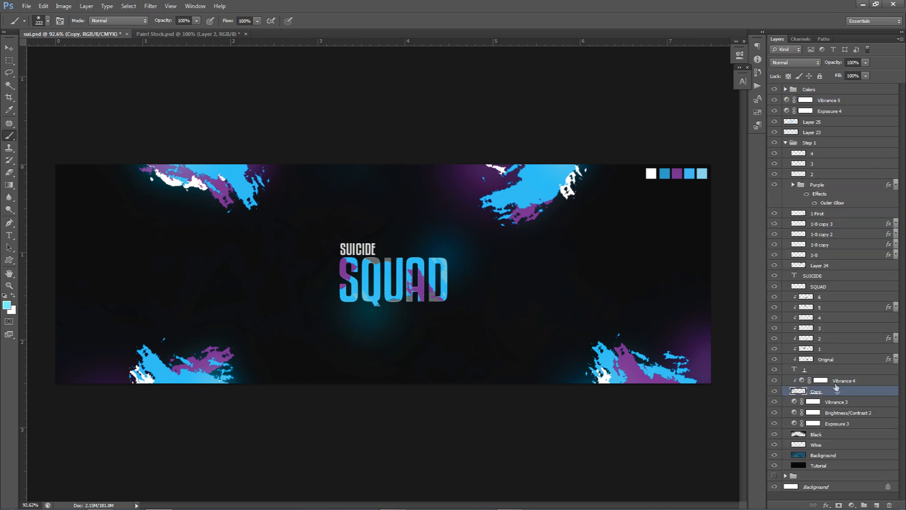
{"action": "left_click", "coordinate": [877, 505]}
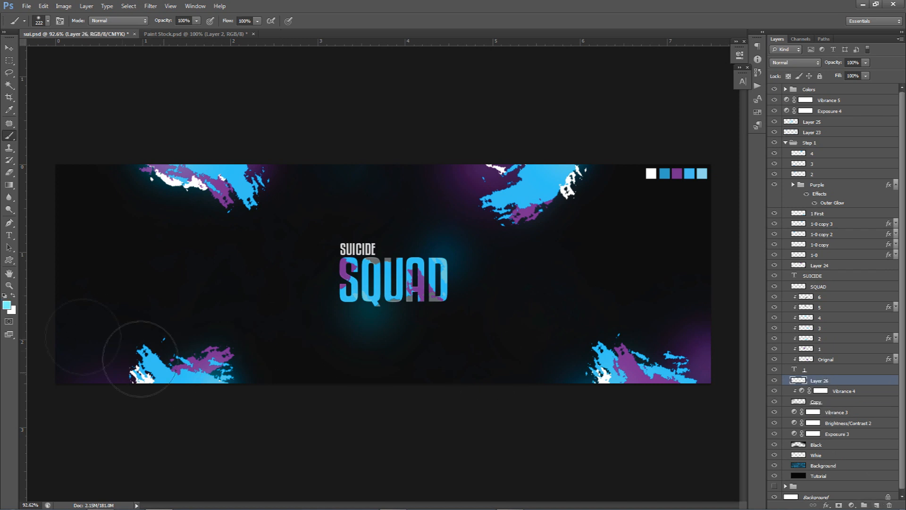
Step: Set the foreground colour to 171717, fill the blank layer with it, and hide that layer
{"action": "left_click", "coordinate": [6, 305]}
{"action": "left_click", "coordinate": [83, 187]}
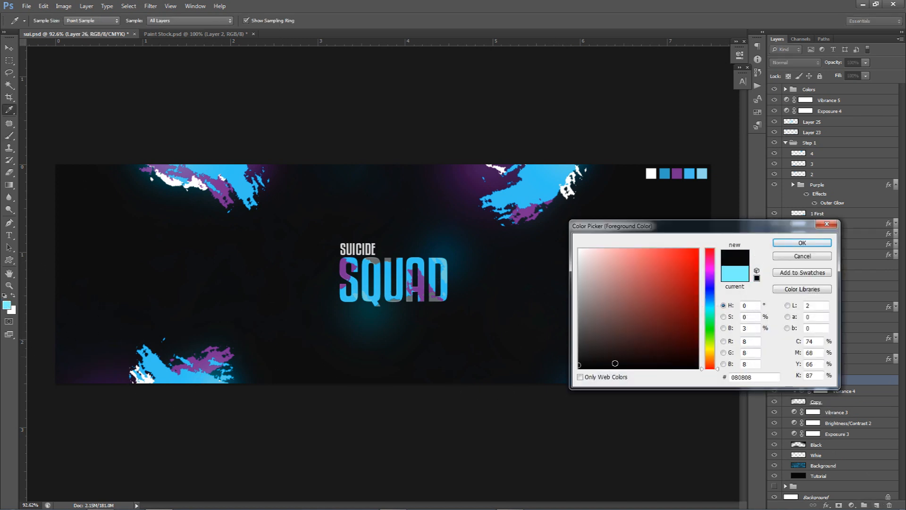
{"action": "double_click", "coordinate": [751, 377]}
{"action": "type", "text": "171717"}
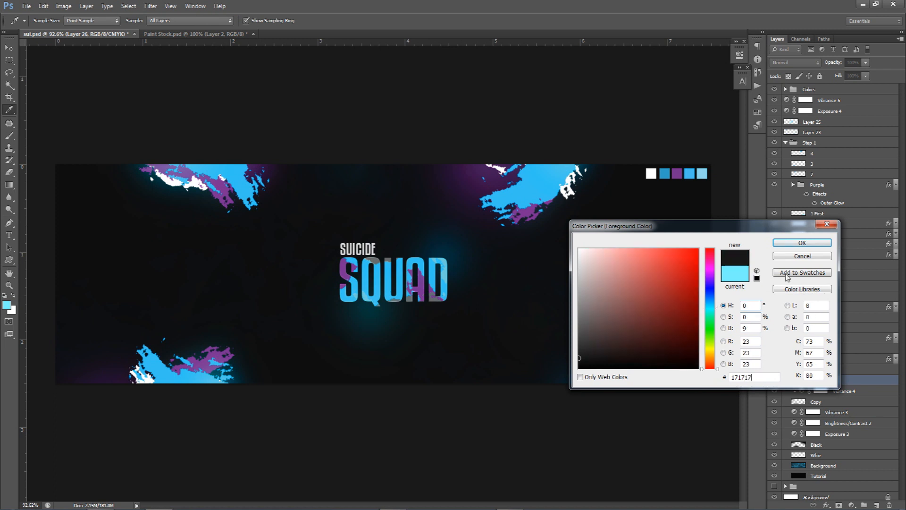
{"action": "left_click", "coordinate": [806, 243]}
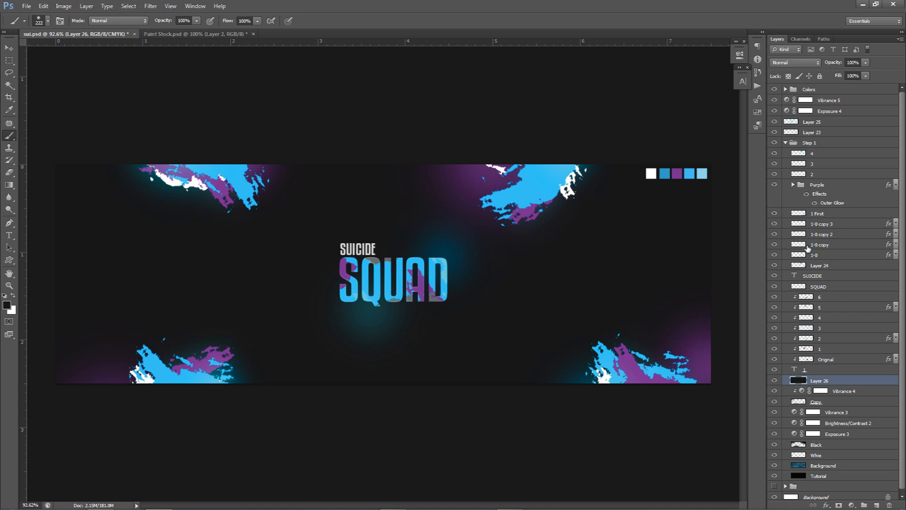
{"action": "left_click", "coordinate": [774, 379]}
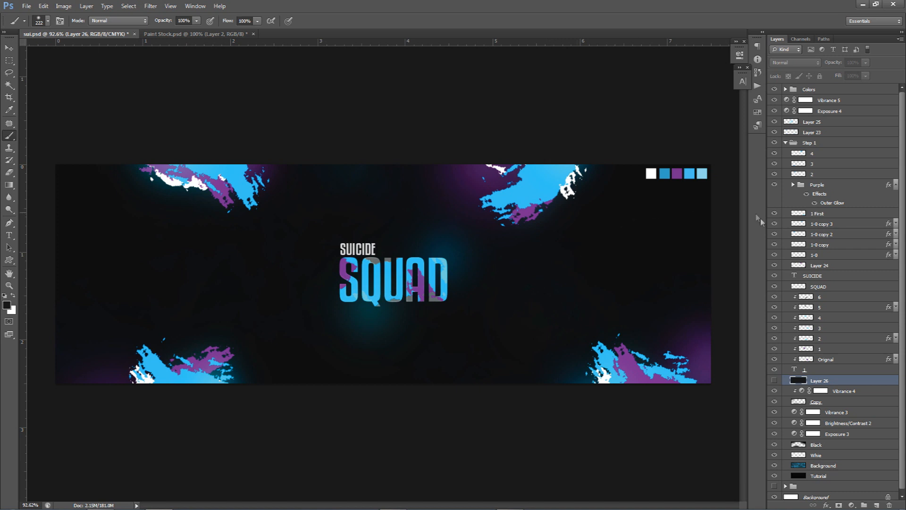
Step: Add a Pattern Overlay with a faint speckled texture at a strongly reduced scale to the SUICIDE text layer
{"action": "left_click", "coordinate": [813, 279]}
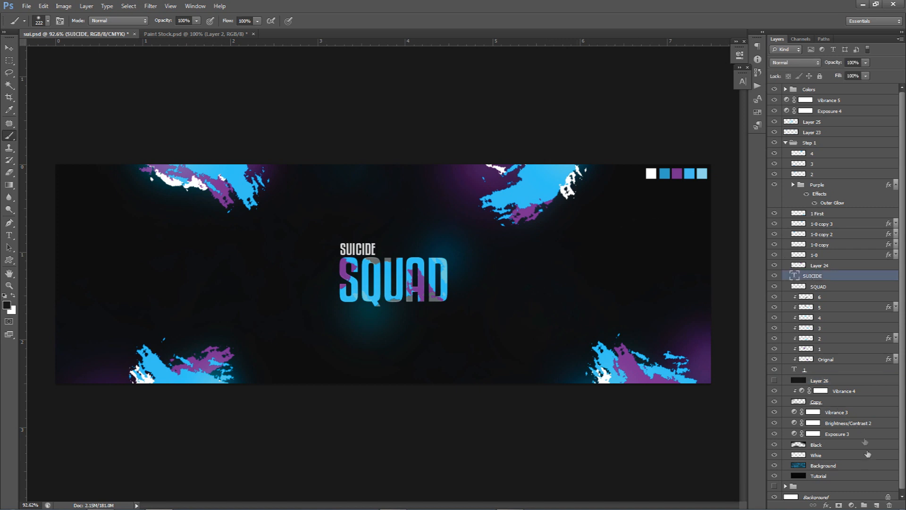
{"action": "double_click", "coordinate": [836, 274]}
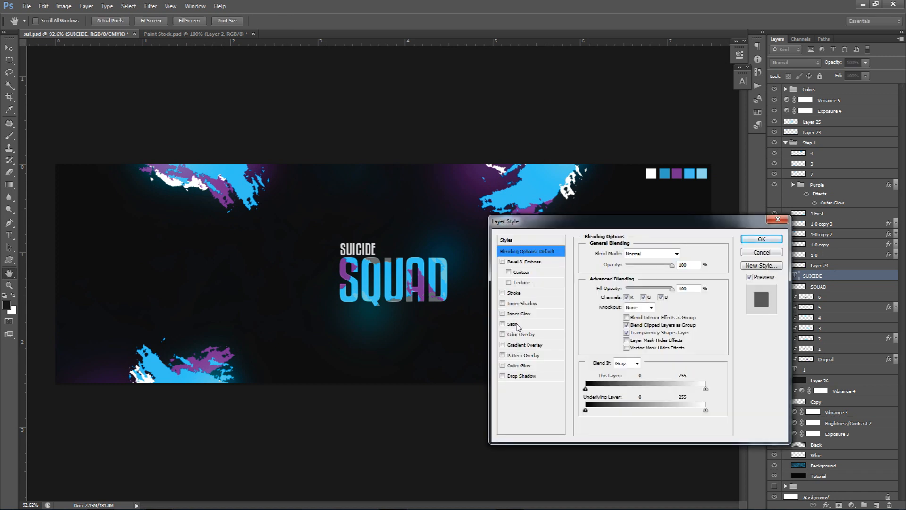
{"action": "left_click", "coordinate": [523, 355]}
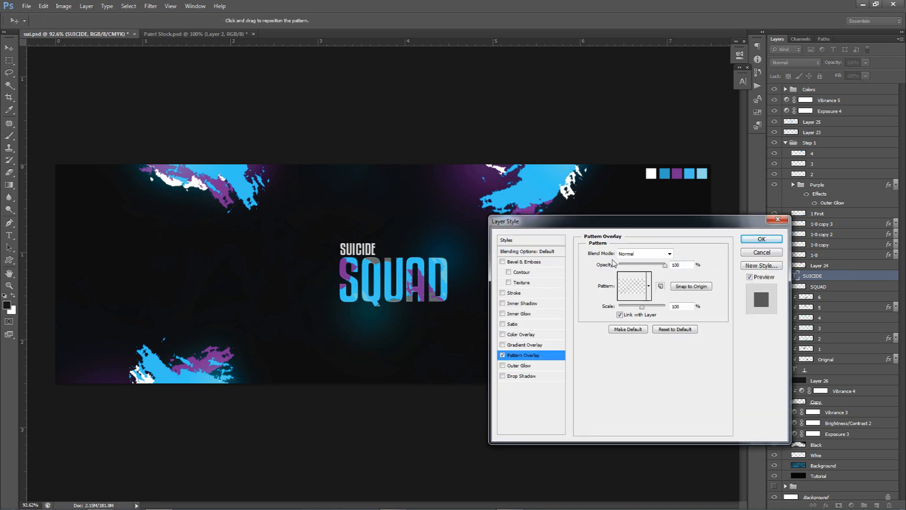
{"action": "left_click", "coordinate": [634, 295]}
{"action": "left_click", "coordinate": [602, 332]}
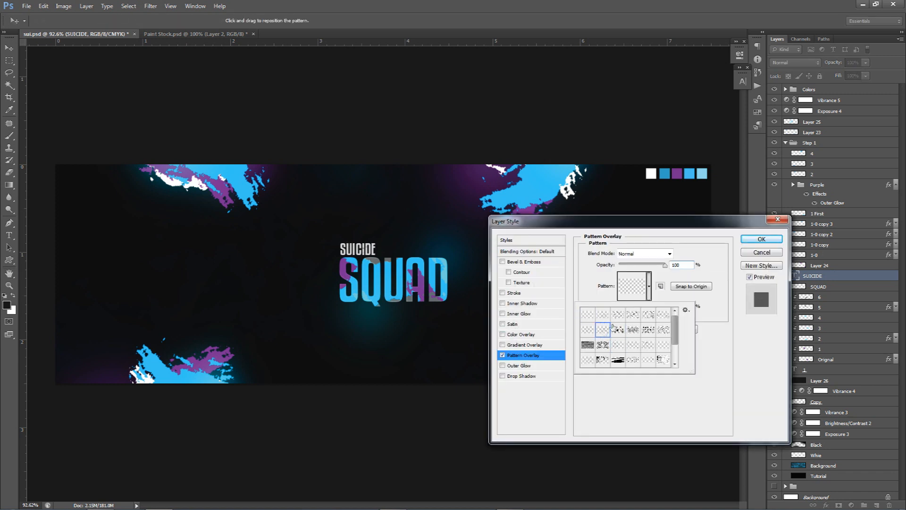
{"action": "left_click", "coordinate": [634, 293]}
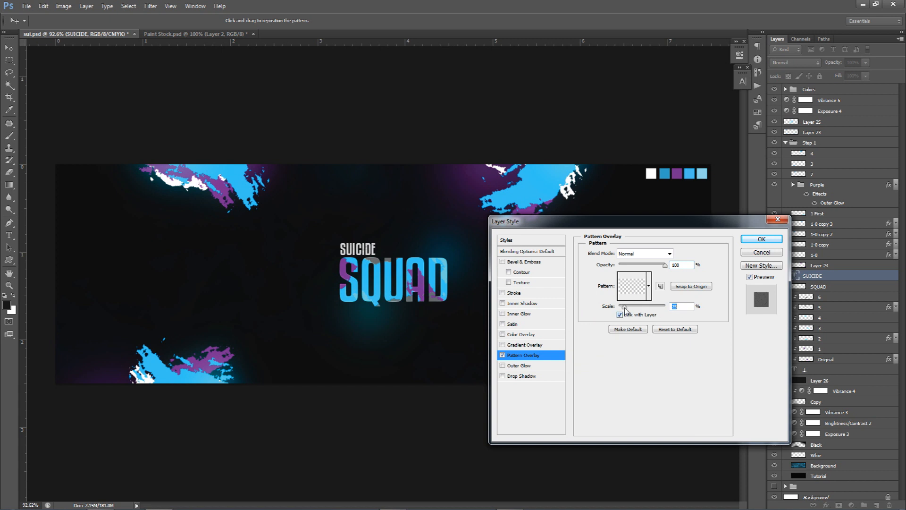
{"action": "left_click", "coordinate": [761, 238]}
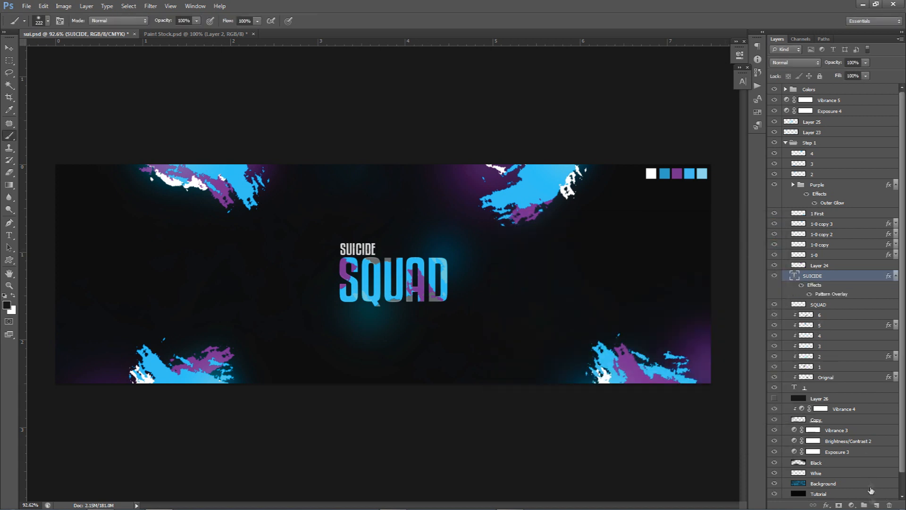
Step: Create a layer above SUICIDE and stamp a white radial splatter over the title with a 992 px splatter brush
{"action": "left_click", "coordinate": [877, 505]}
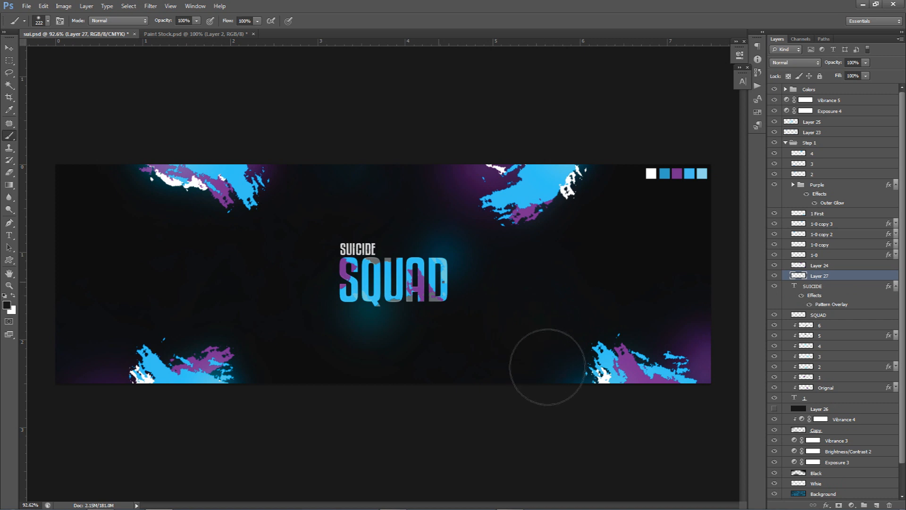
{"action": "right_click", "coordinate": [548, 367]}
{"action": "left_click", "coordinate": [653, 347]}
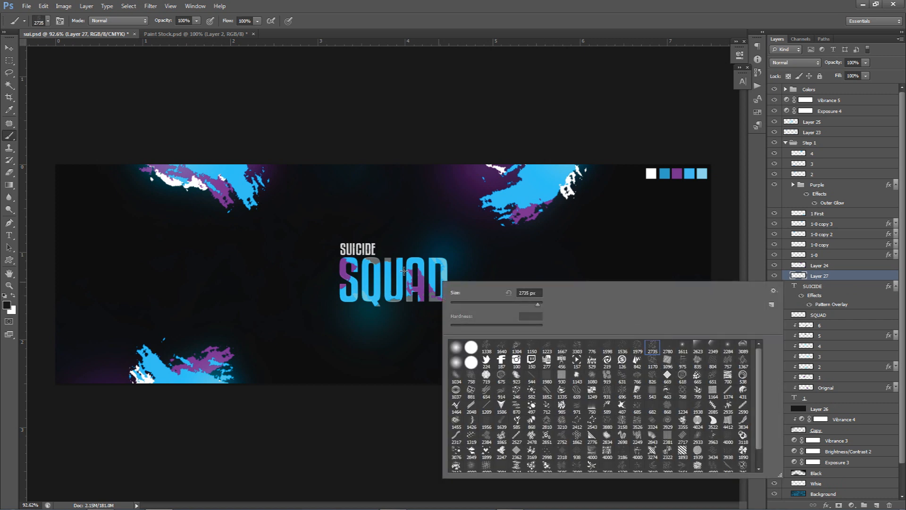
{"action": "left_click", "coordinate": [623, 349]}
{"action": "left_click", "coordinate": [252, 227]}
{"action": "left_click_drag", "start_coordinate": [425, 265], "coordinate": [373, 263]}
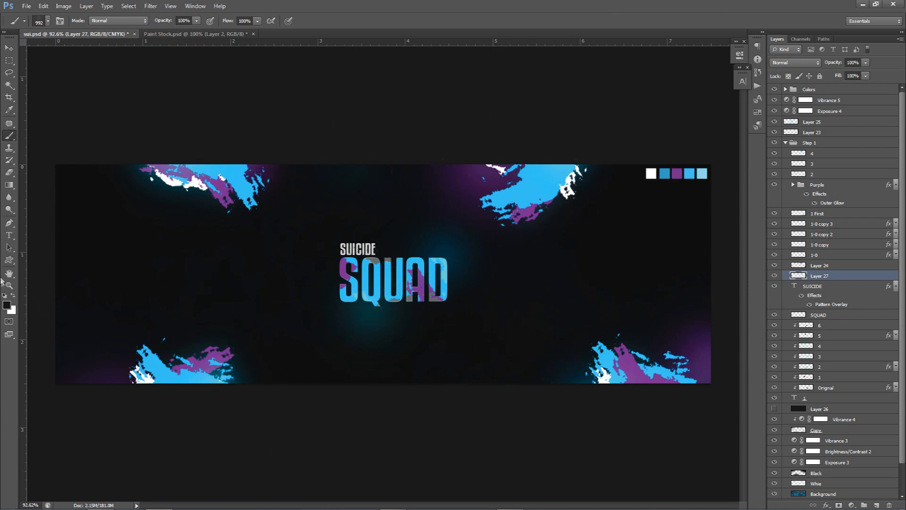
{"action": "left_click", "coordinate": [14, 296]}
{"action": "left_click", "coordinate": [406, 264]}
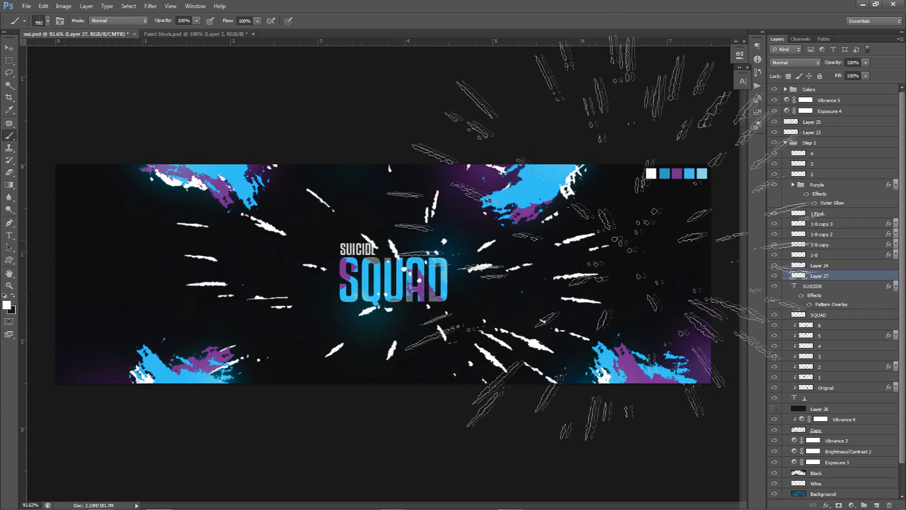
Step: Set the splatter layer's blend mode to Dissolve and its opacity to 1%
{"action": "left_click", "coordinate": [796, 62]}
{"action": "left_click", "coordinate": [791, 79]}
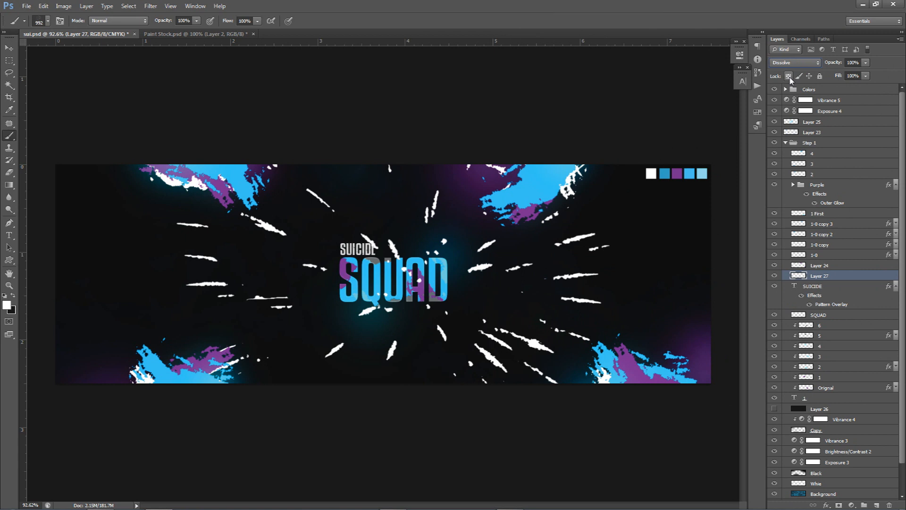
{"action": "left_click", "coordinate": [854, 63]}
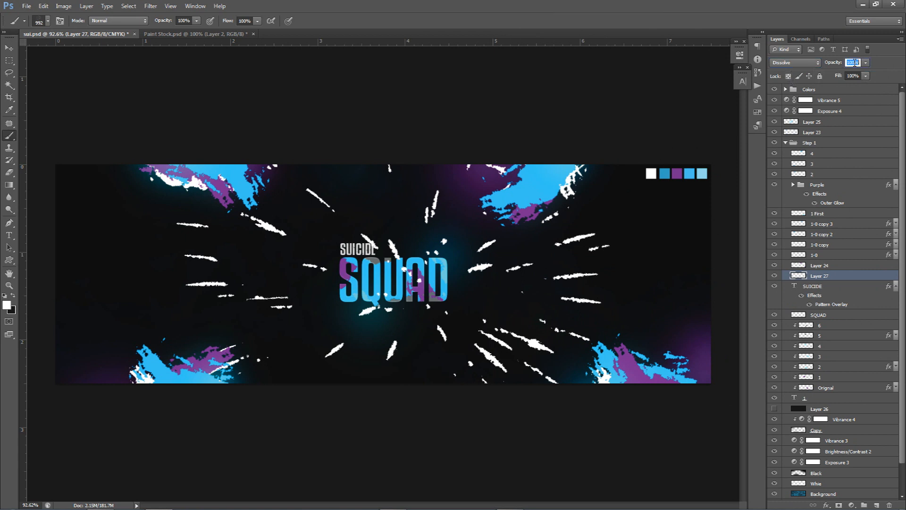
{"action": "type", "text": "1"}
{"action": "key", "text": "Return"}
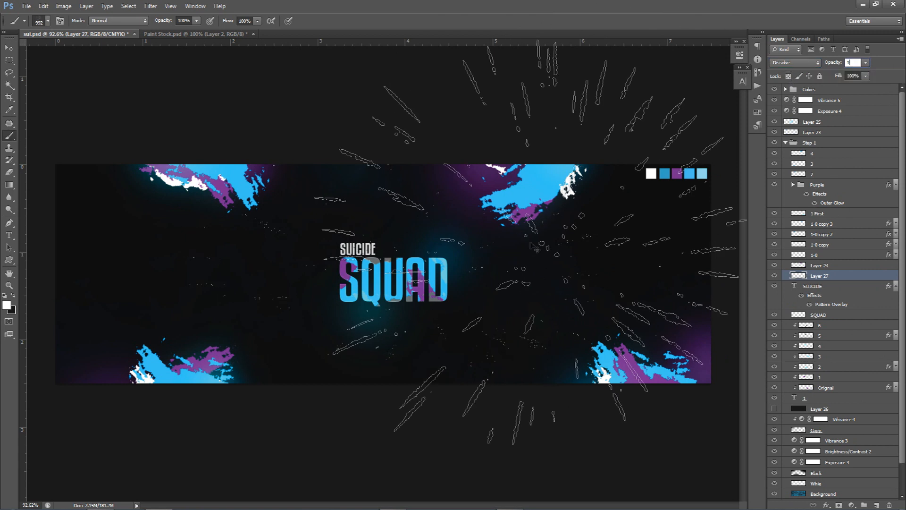
Step: Nudge the dissolved speck layer and erase some of its specks around the title
{"action": "key", "text": "v"}
{"action": "left_click_drag", "start_coordinate": [525, 274], "coordinate": [531, 275]}
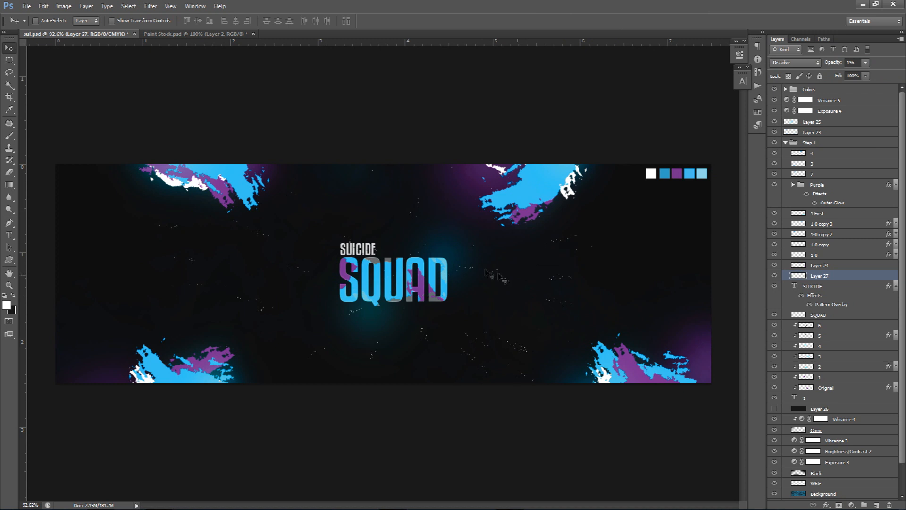
{"action": "key", "text": "e"}
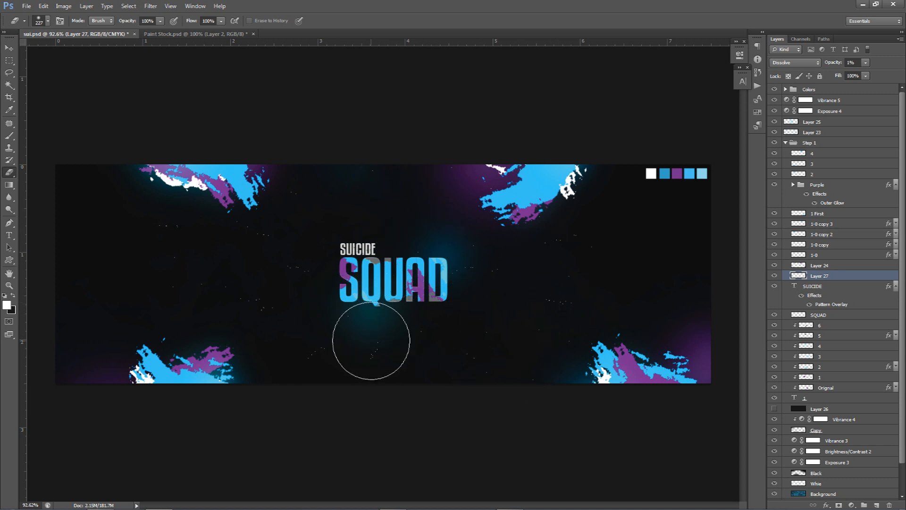
Step: Shift and duplicate the speck layer, and give the copy a purple Color Overlay
{"action": "key", "text": "v"}
{"action": "left_click", "coordinate": [485, 281]}
{"action": "left_click_drag", "start_coordinate": [486, 281], "coordinate": [675, 289]}
{"action": "key", "text": "ctrl+j"}
{"action": "double_click", "coordinate": [857, 276]}
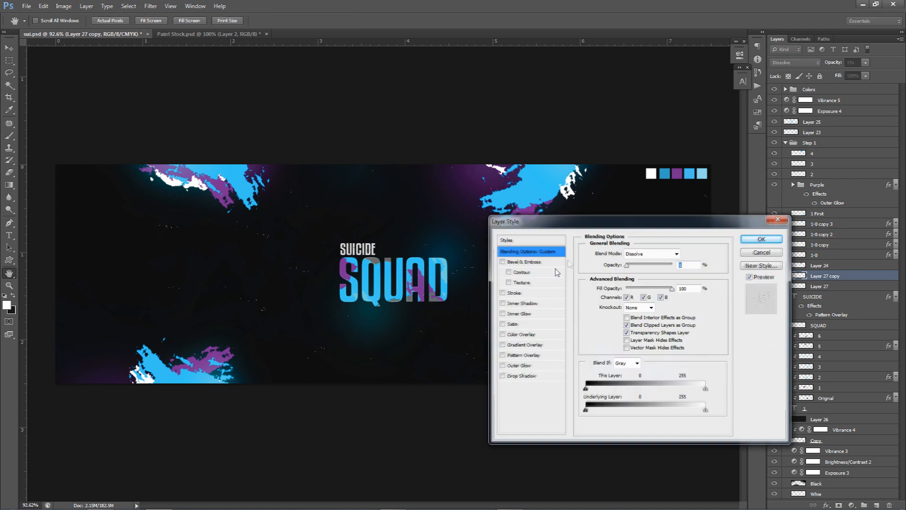
{"action": "left_click", "coordinate": [520, 335]}
{"action": "left_click", "coordinate": [685, 253]}
{"action": "left_click", "coordinate": [538, 207]}
{"action": "left_click", "coordinate": [802, 240]}
{"action": "left_click", "coordinate": [761, 239]}
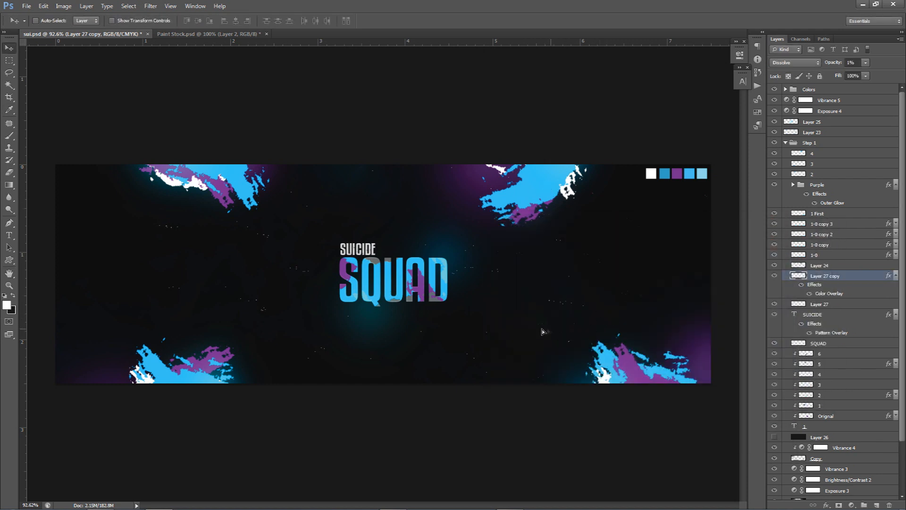
Step: Make a shifted copy of the purple speck layer and set its Color Overlay to bright blue 00cdff
{"action": "left_click_drag", "start_coordinate": [625, 318], "coordinate": [79, 221], "text": "alt"}
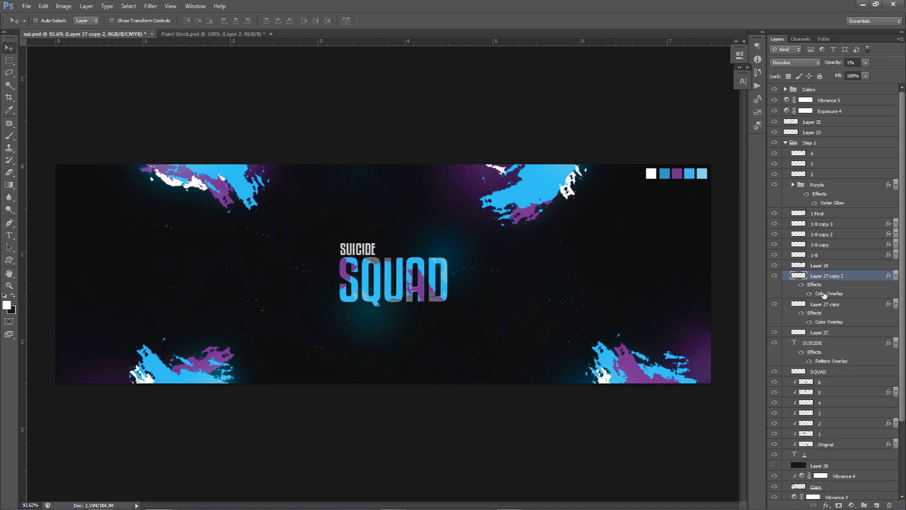
{"action": "double_click", "coordinate": [825, 295]}
{"action": "left_click", "coordinate": [689, 254]}
{"action": "left_click_drag", "start_coordinate": [686, 261], "coordinate": [701, 248]}
{"action": "left_click", "coordinate": [710, 305]}
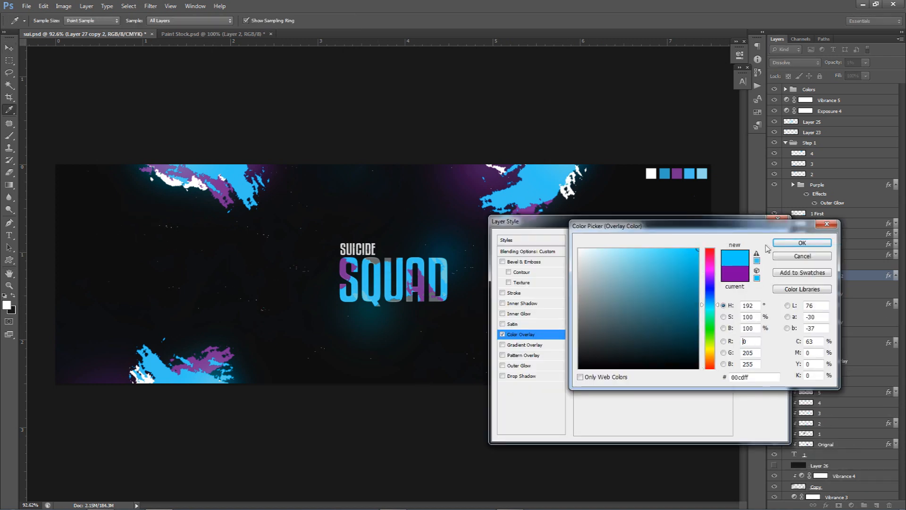
{"action": "left_click", "coordinate": [792, 244]}
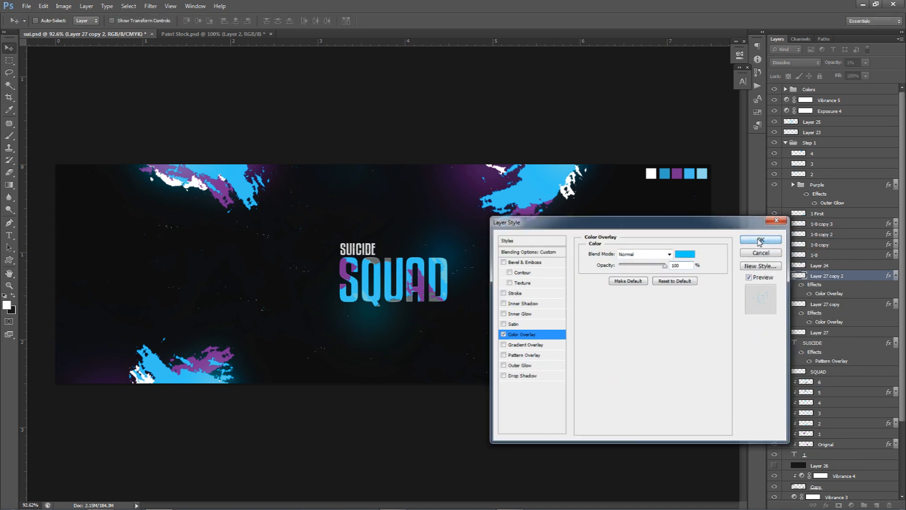
{"action": "left_click", "coordinate": [760, 240]}
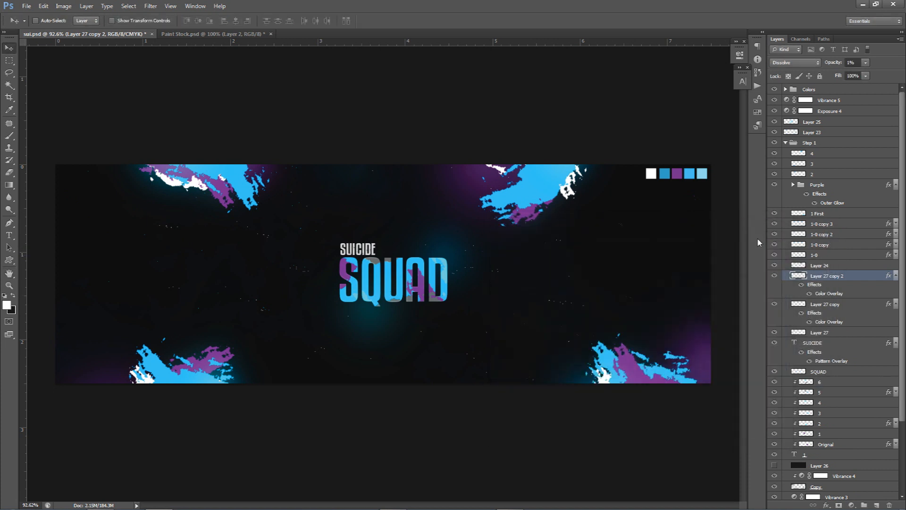